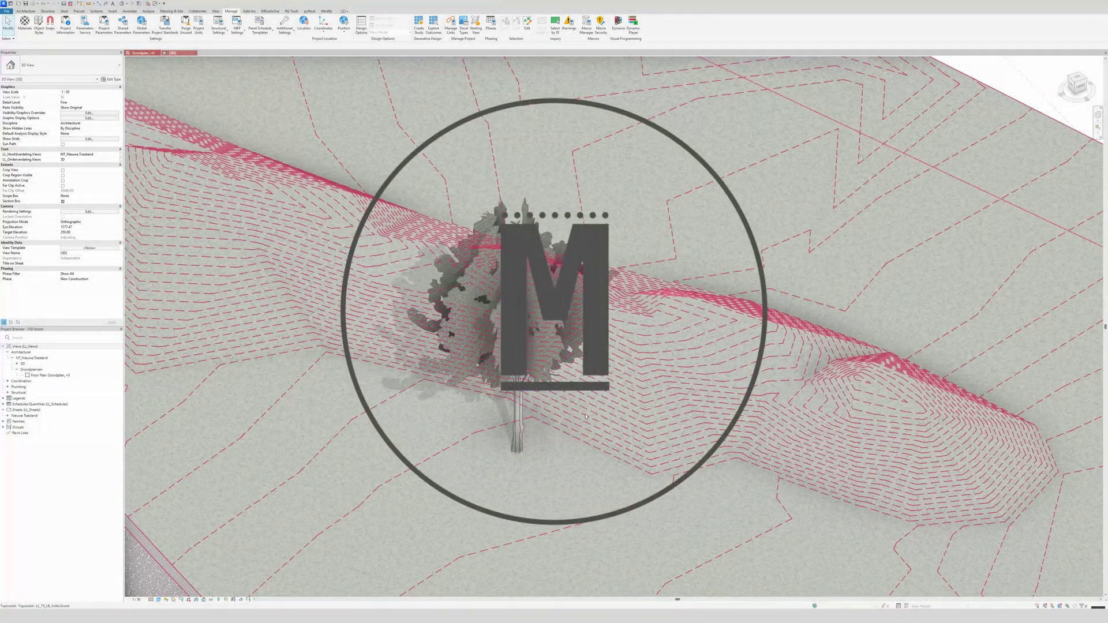
Step: Select and deselect the tree, then orbit the 3D view around the tree and terrain
left_click(517, 445)
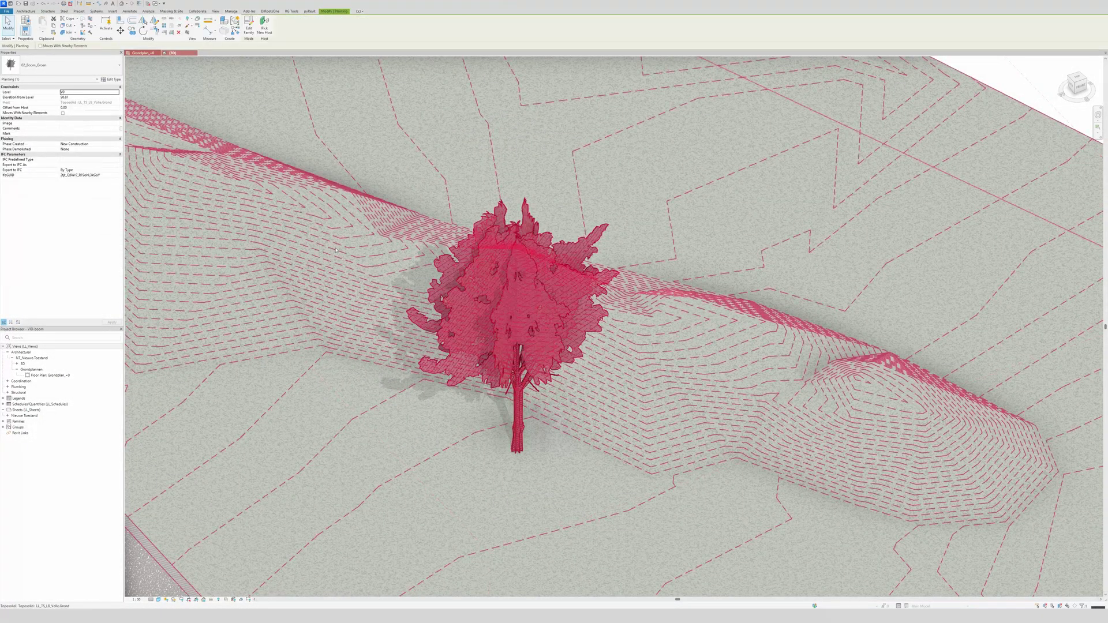
key("Escape")
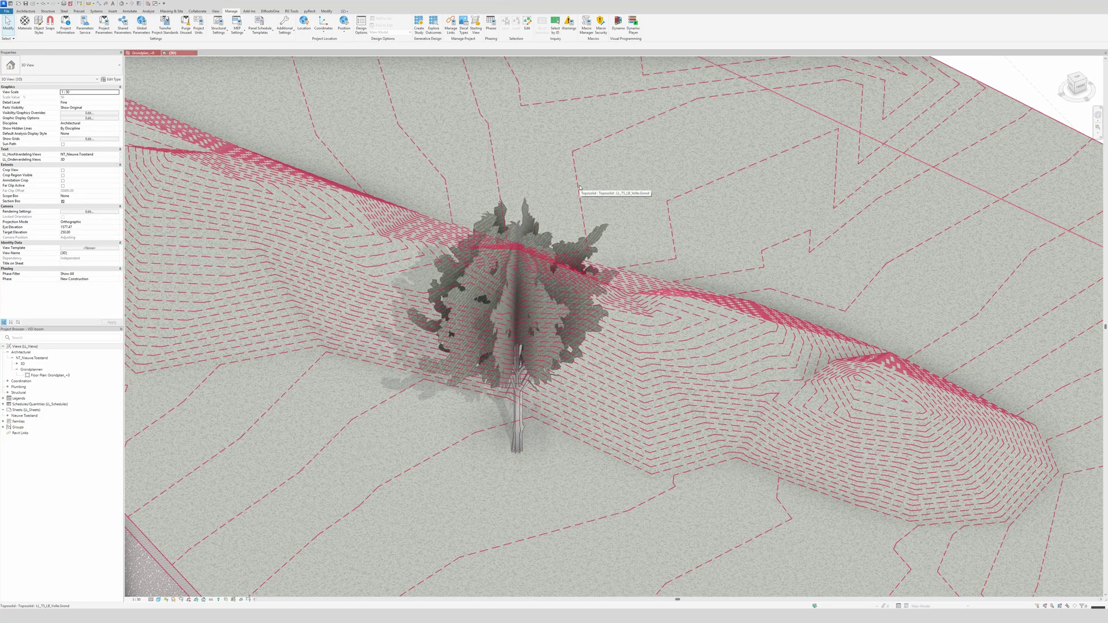
middle_click_drag(580, 187, 476, 487, "shift")
scroll(455, 494, "up", 2)
Step: Override Planting surface transparency to 60 via VG, then orbit to inspect the see-through tree
key("v")
key("v")
left_click(178, 352)
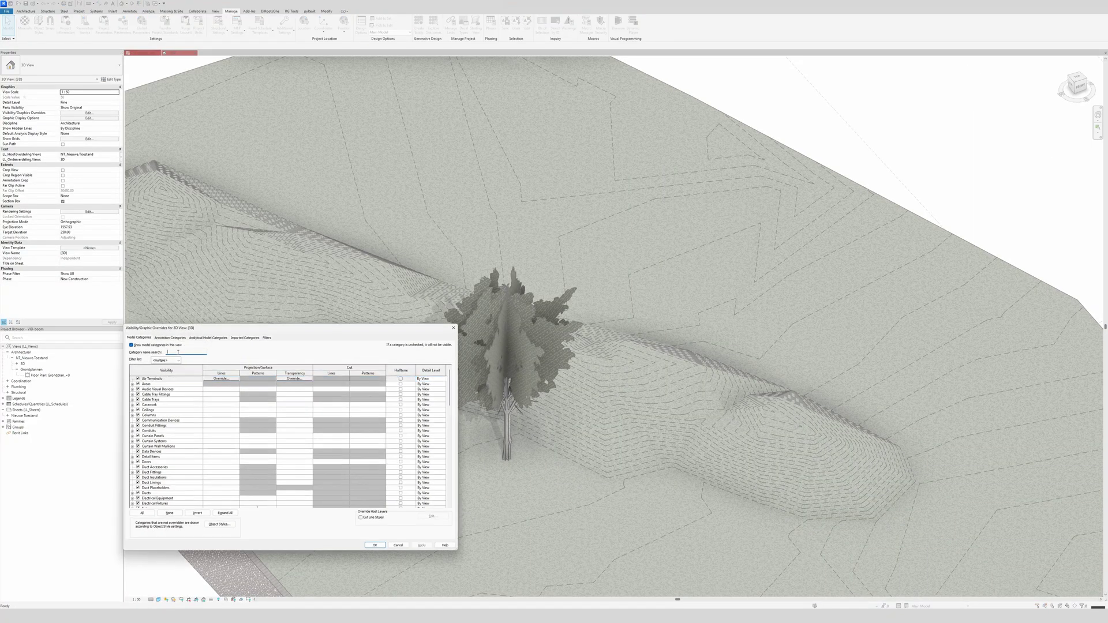
type("plant")
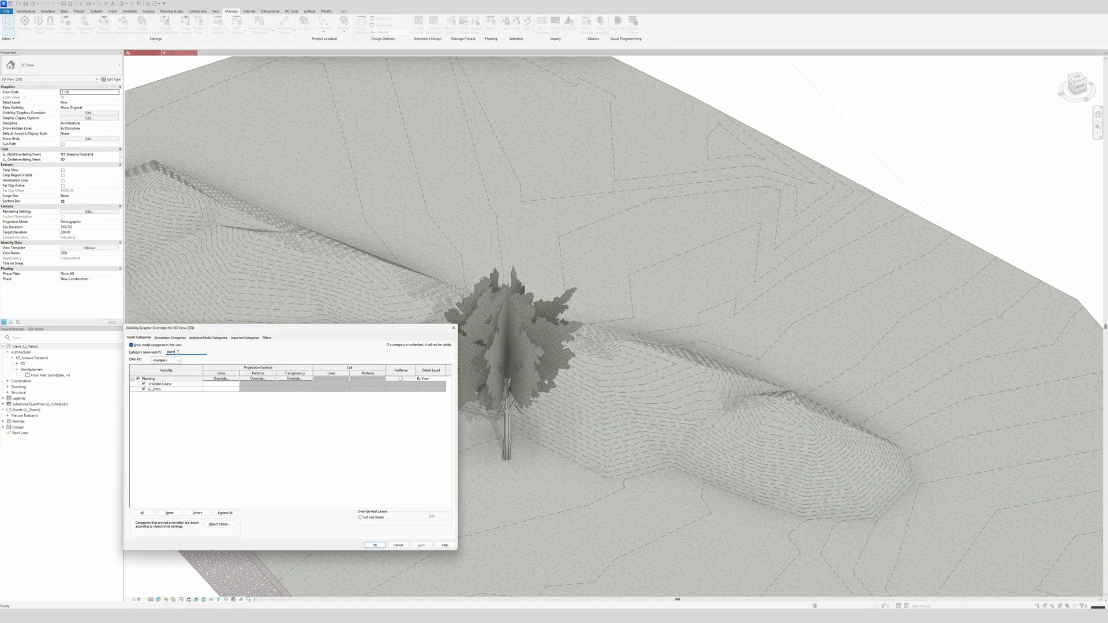
left_click(294, 378)
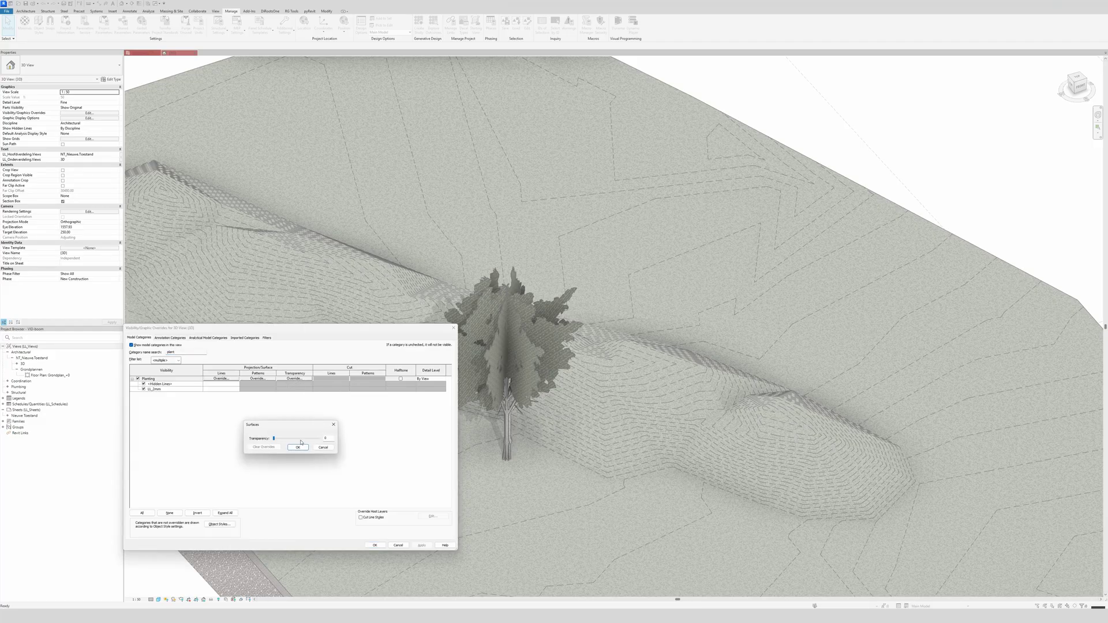
left_click_drag(293, 440, 300, 439)
left_click(297, 447)
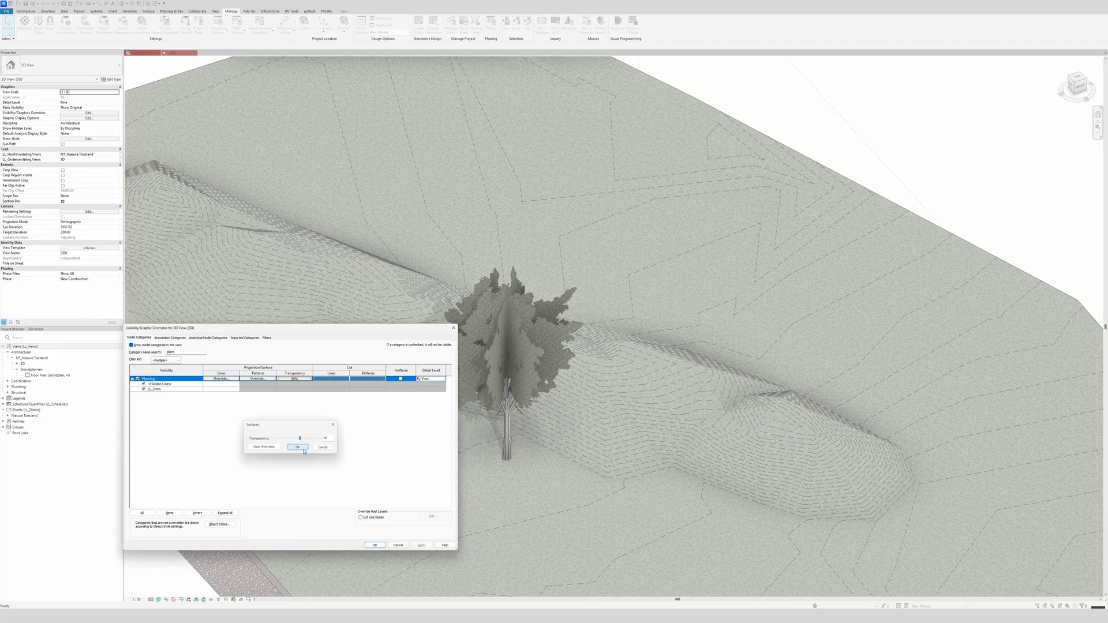
left_click(374, 546)
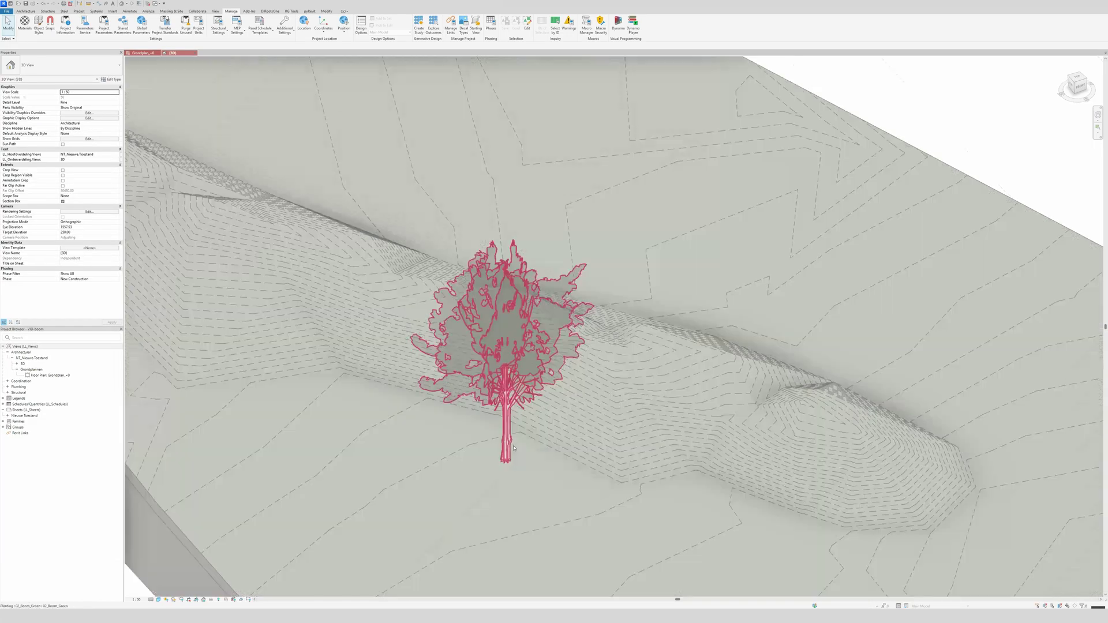
scroll(605, 518, "up", 2)
middle_click_drag(604, 518, 525, 241, "shift")
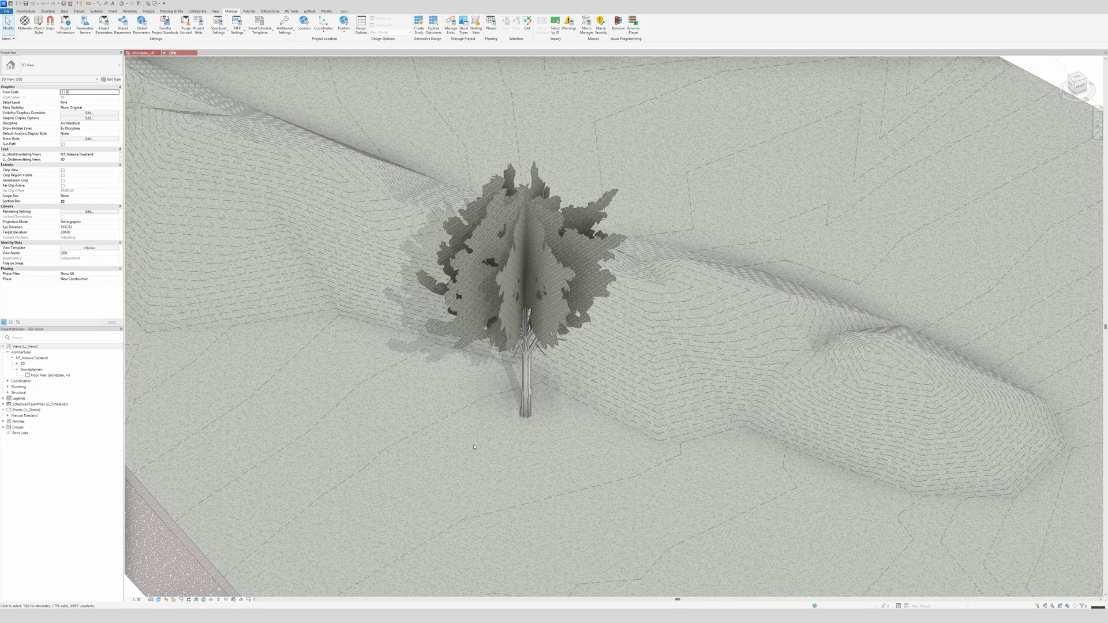
Step: Create a new family from the Metric Generic Model.rft template
left_click(4, 11)
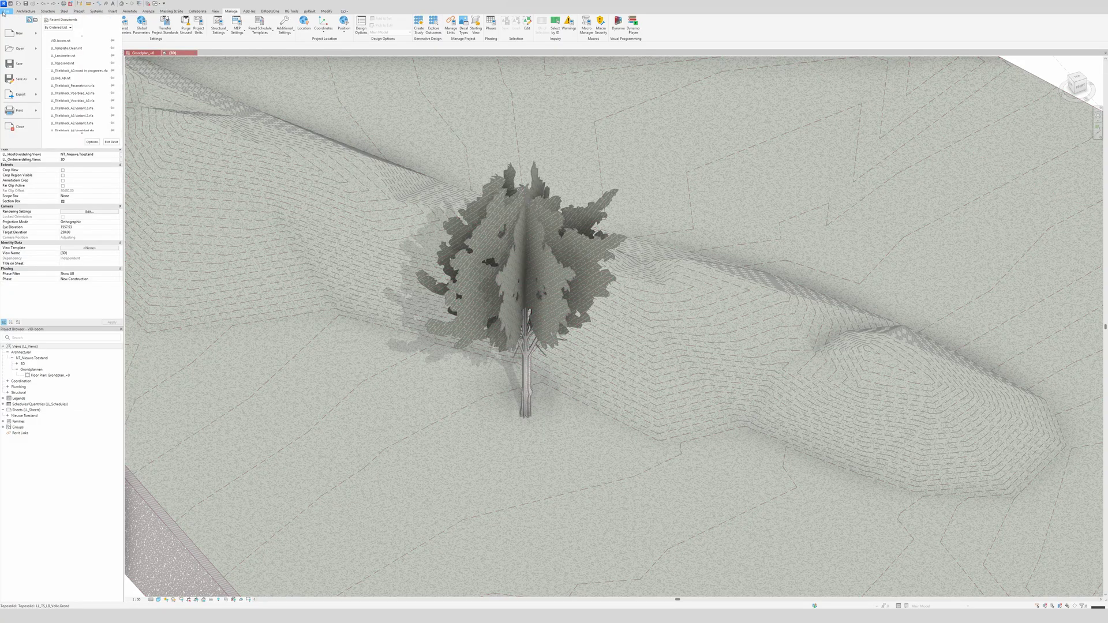
mouse_move(35, 35)
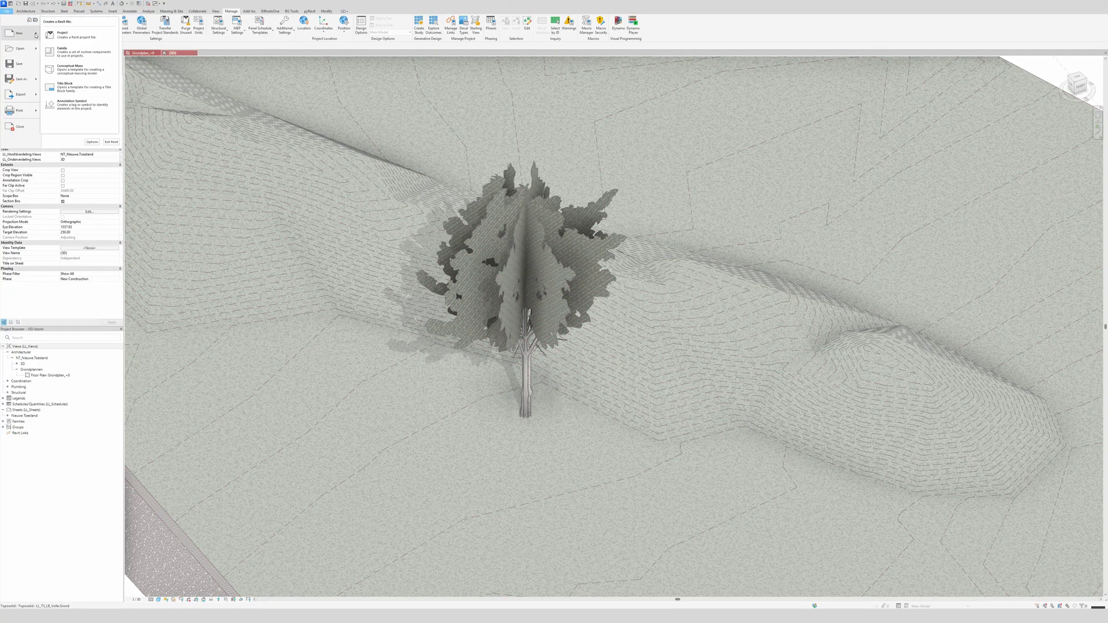
left_click(62, 50)
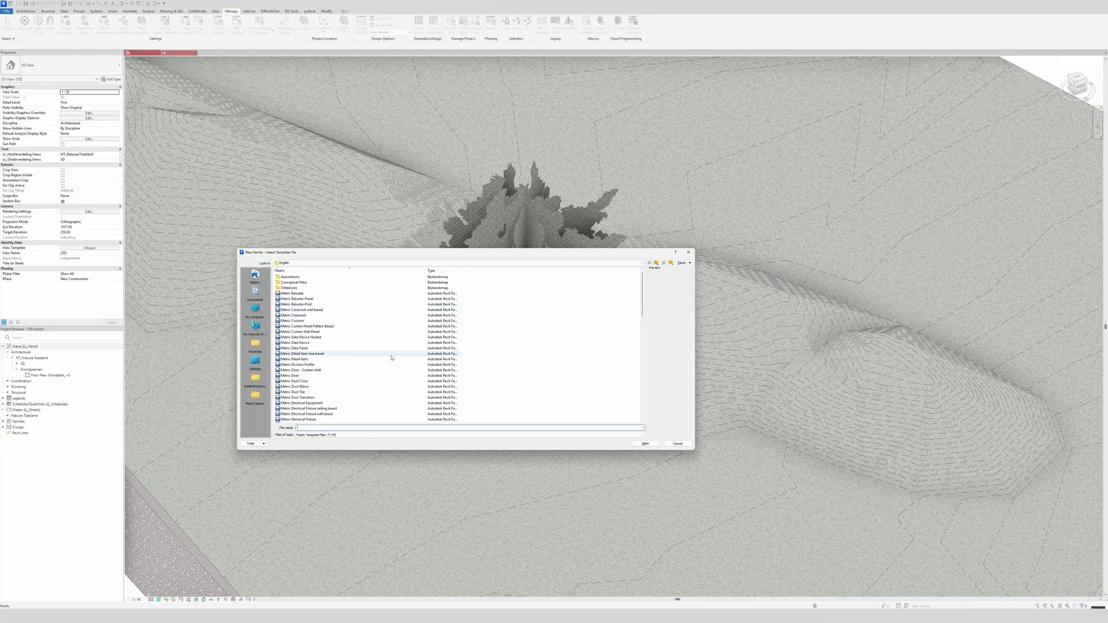
scroll(383, 352, "down", 1)
scroll(383, 352, "down", 4)
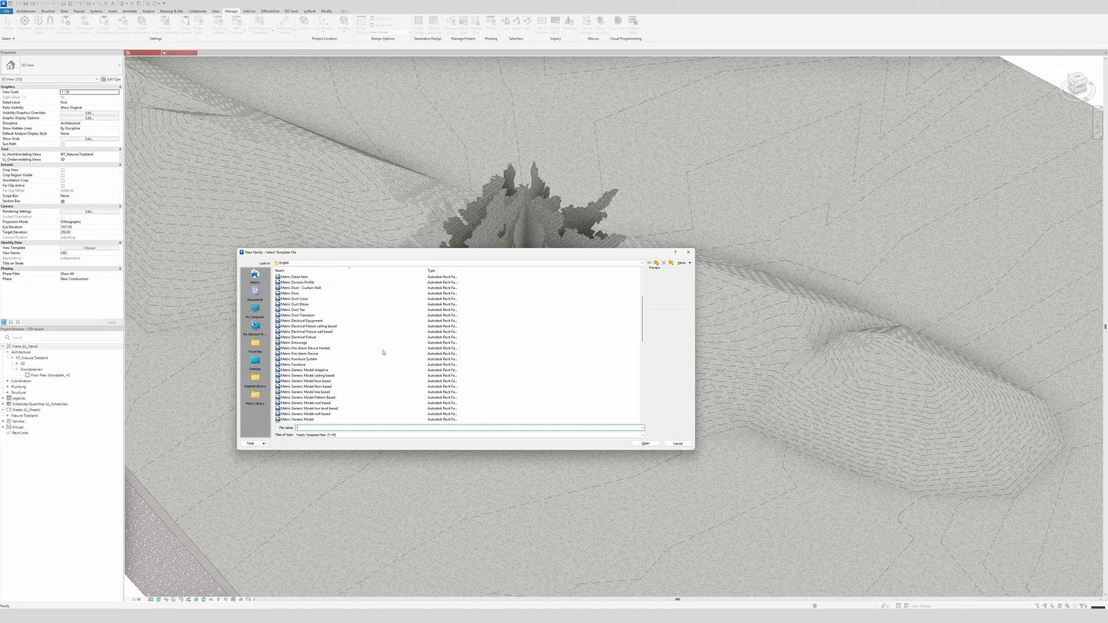
left_click(367, 403)
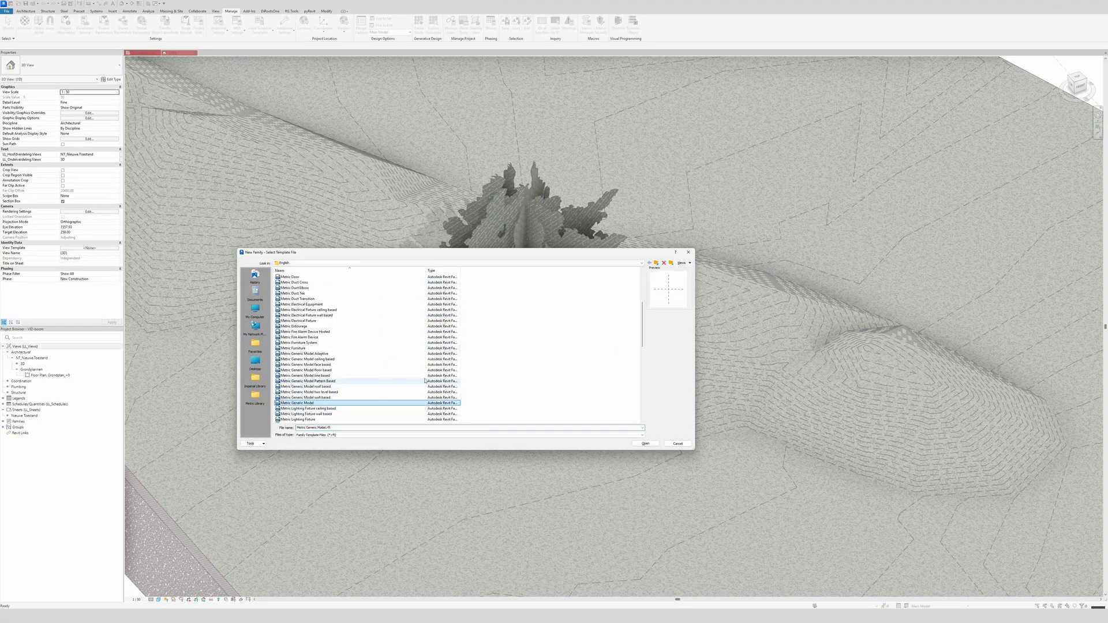
left_click(645, 443)
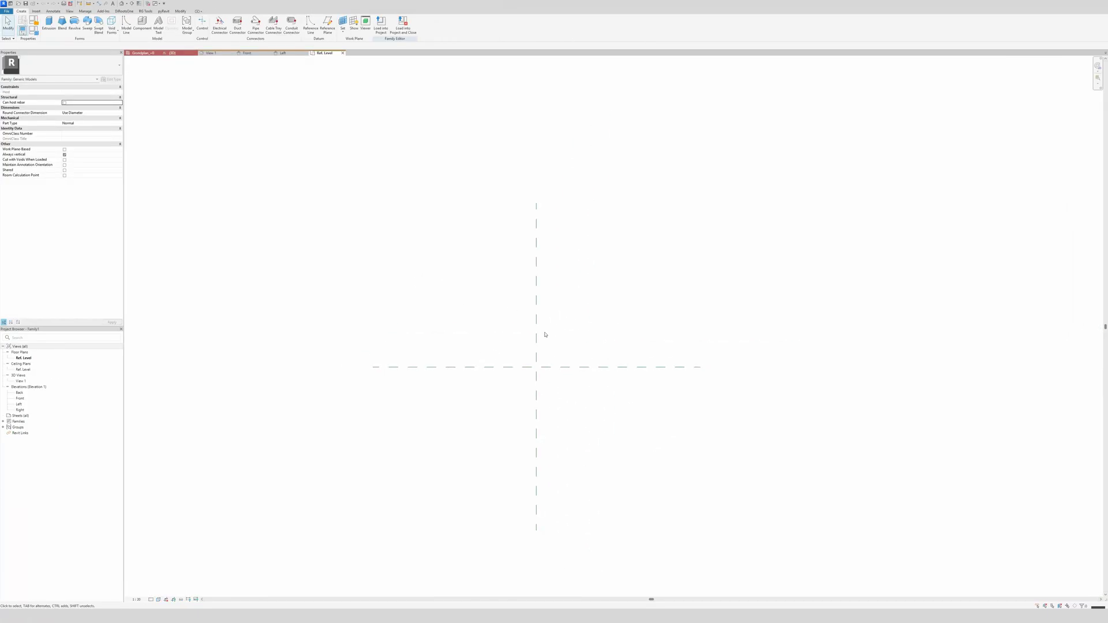
Step: Open the family's Front elevation view from the Project Browser and zoom out
double_click(70, 397)
scroll(478, 366, "down", 2)
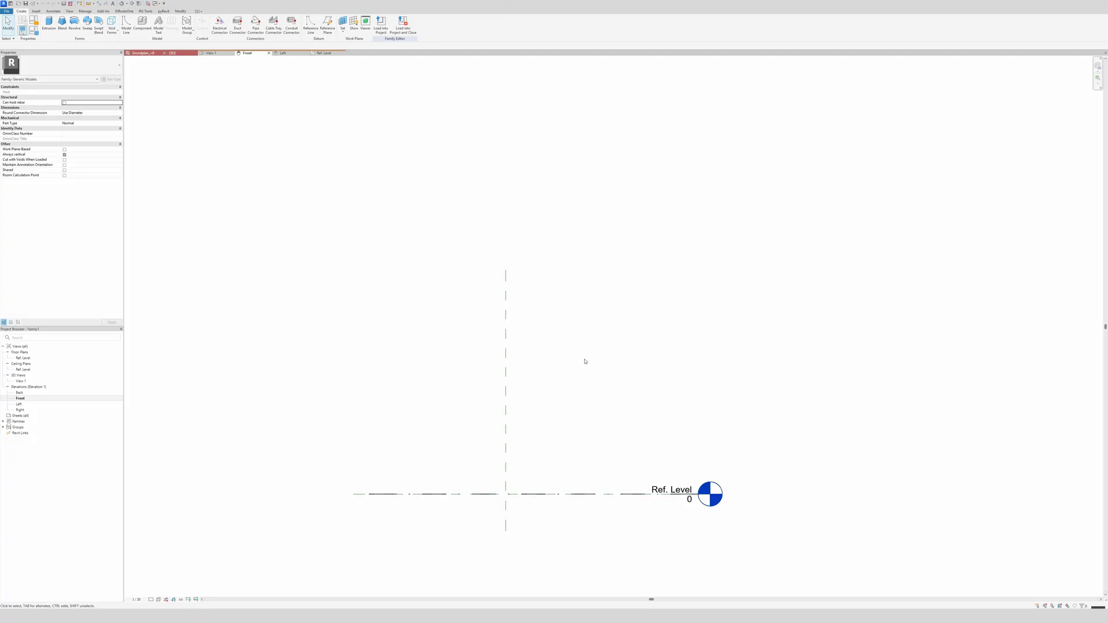
scroll(584, 361, "down", 1)
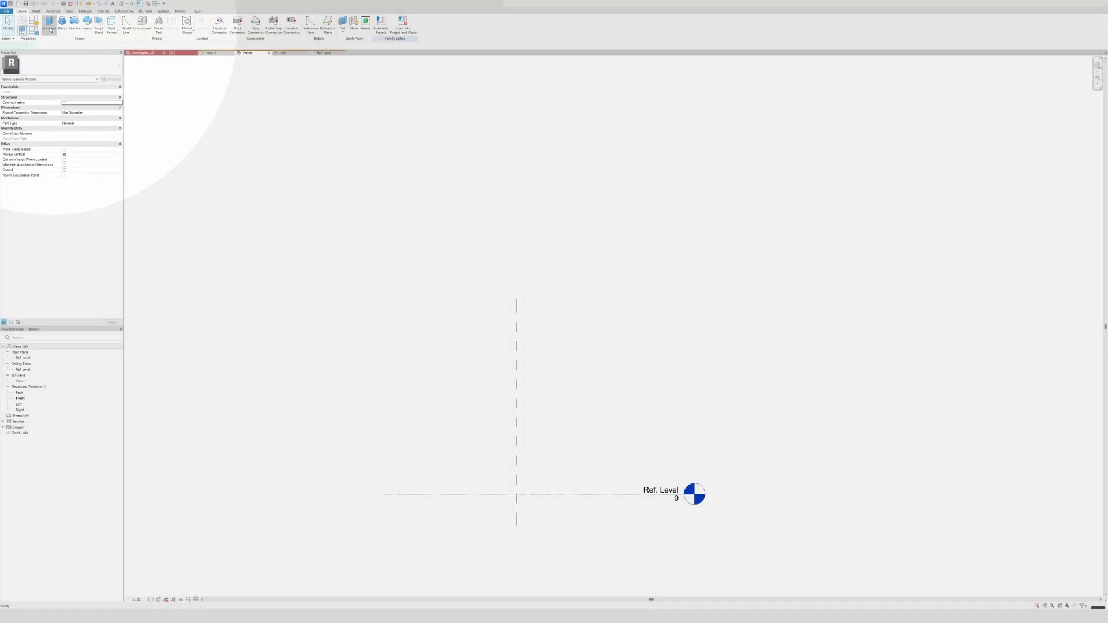
Step: Start an extrusion and paste the copied tree outline, nudging it into place
left_click(49, 26)
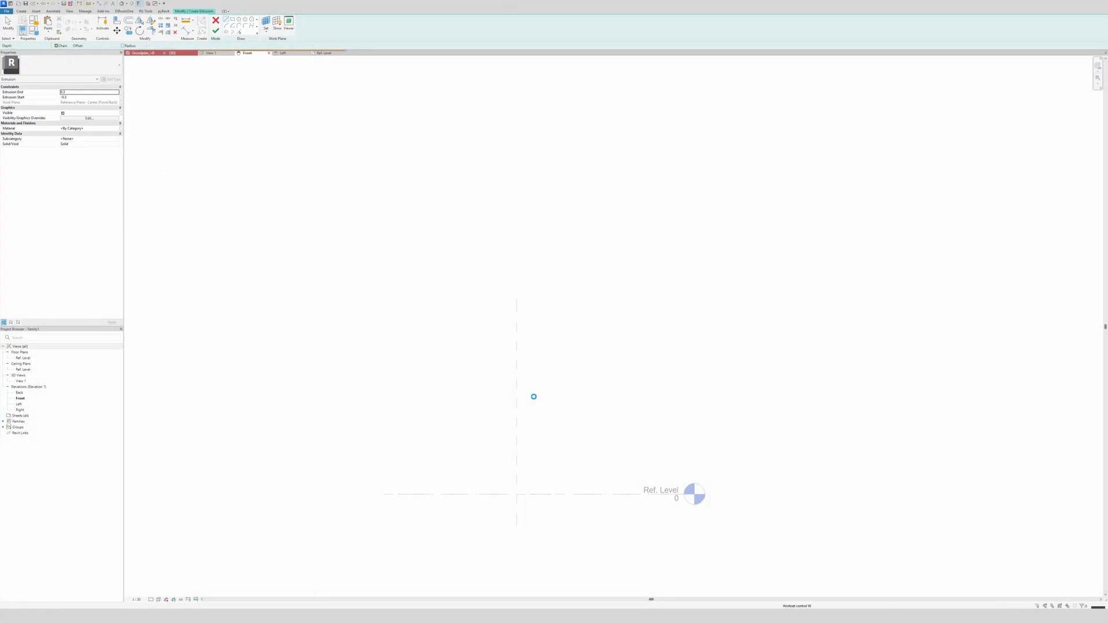
key("ctrl+v")
left_click(486, 495)
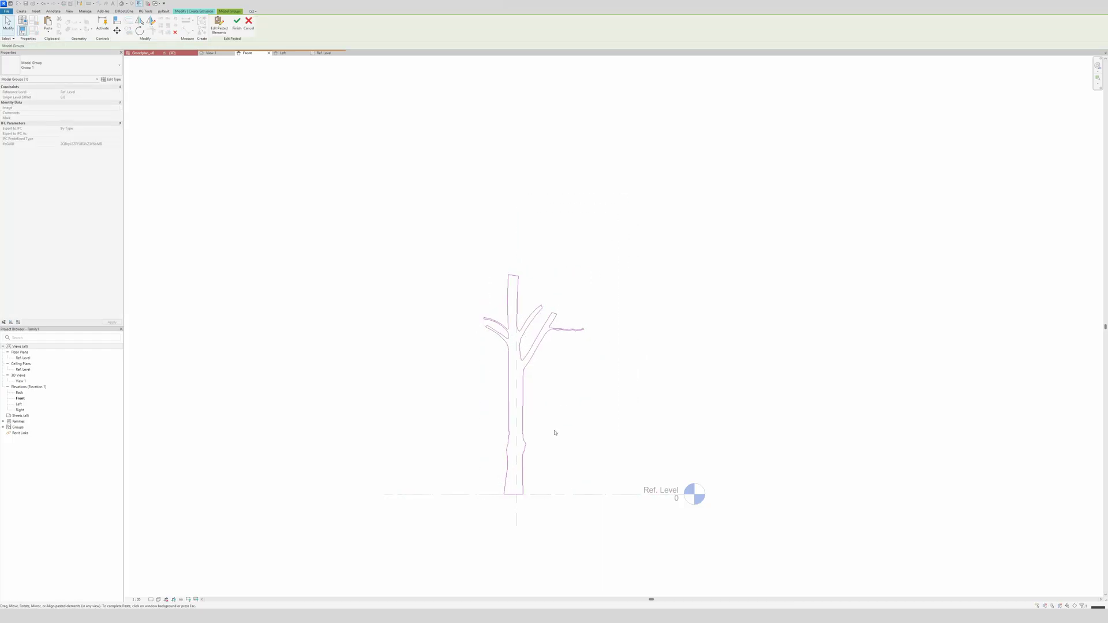
key("Right")
key("Right")
key("Right")
key("Right")
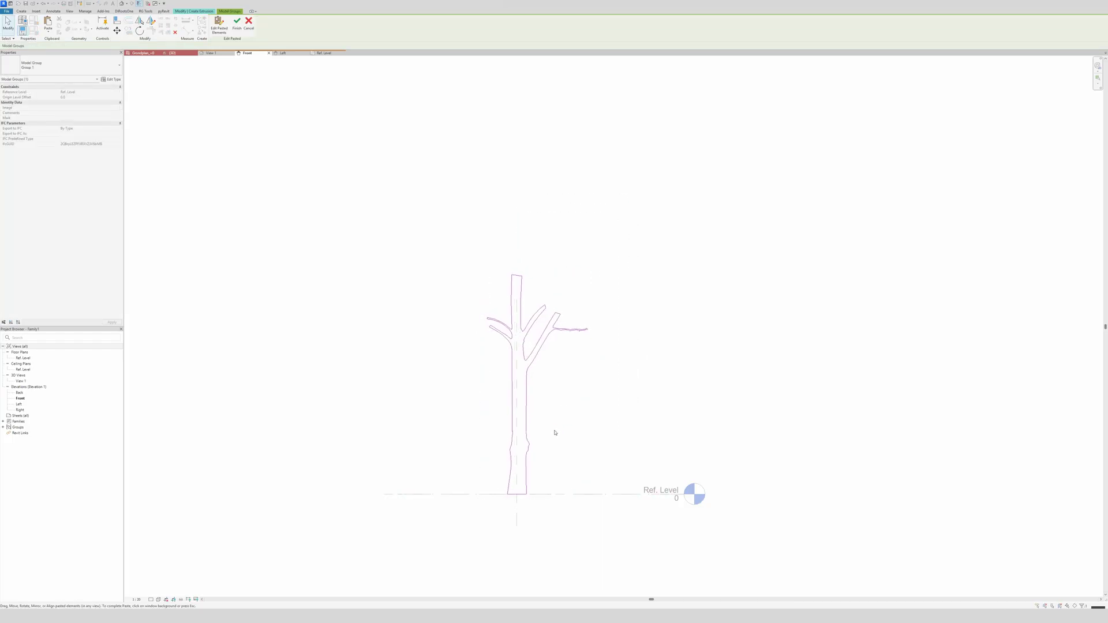
scroll(593, 346, "up", 3)
left_click(527, 336)
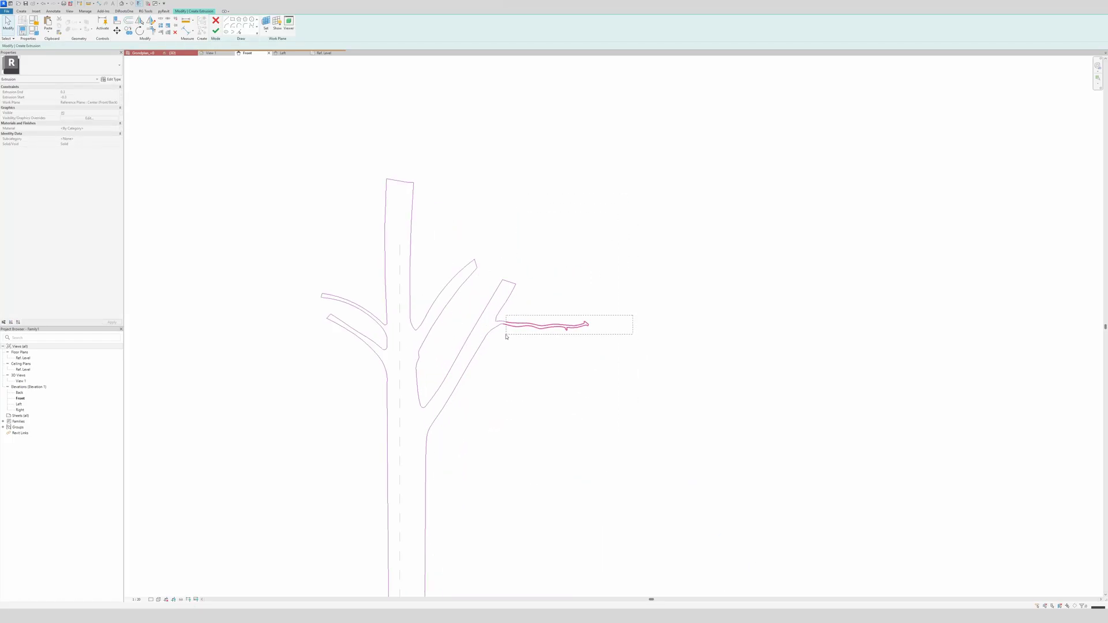
Step: Delete the wavy branch line and leftover arc, and draw a line closing the branch
left_click(500, 324)
key("Delete")
scroll(493, 325, "up", 2)
left_click(502, 327)
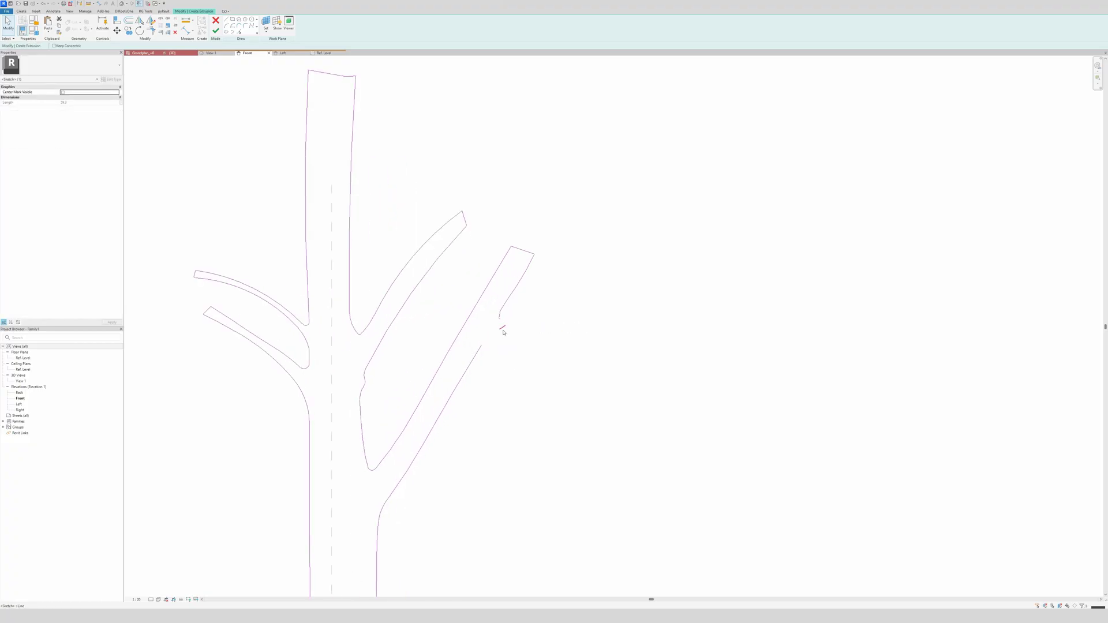
key("Delete")
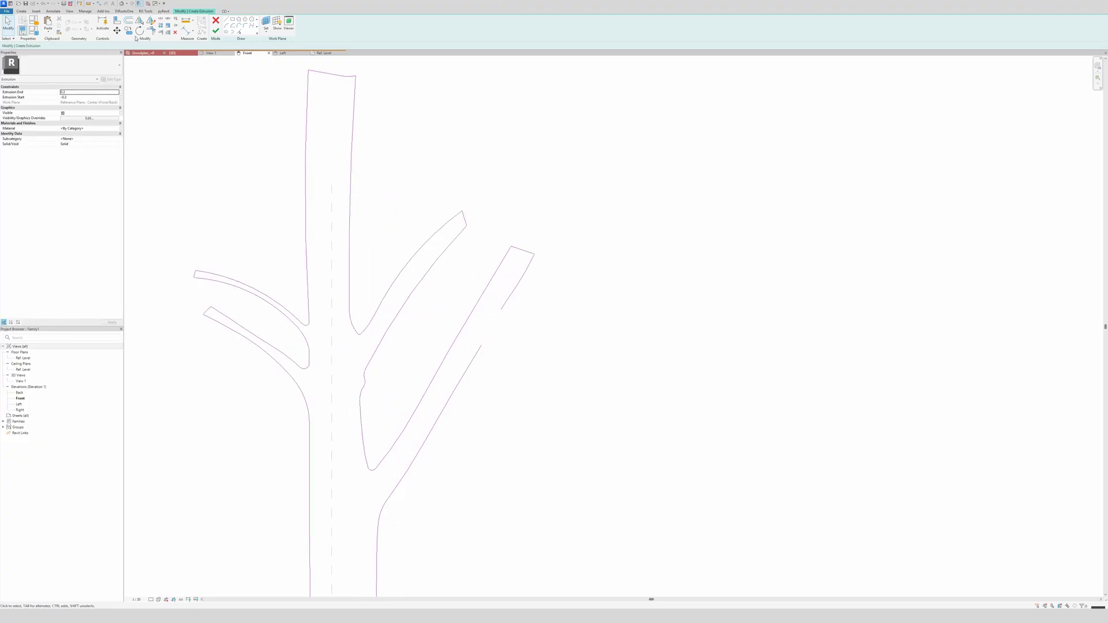
left_click(226, 19)
left_click(482, 344)
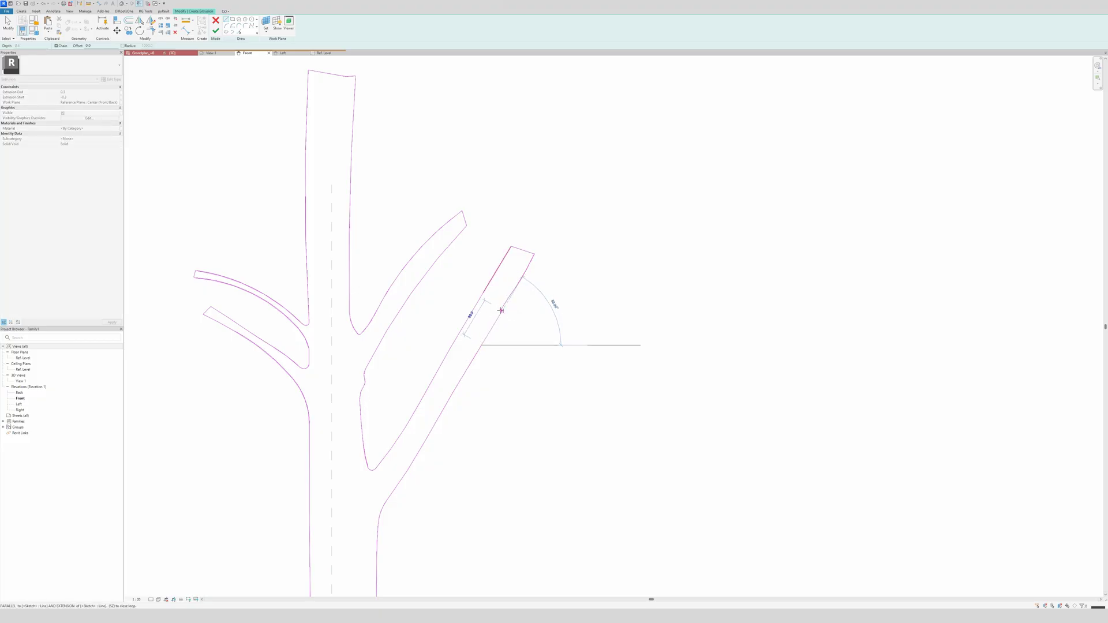
scroll(501, 310, "up", 4)
key("Escape")
key("Escape")
Step: Set the Extrusion End to 0 and Extrusion Start to -0 in Properties
scroll(539, 311, "down", 4)
scroll(563, 278, "down", 4)
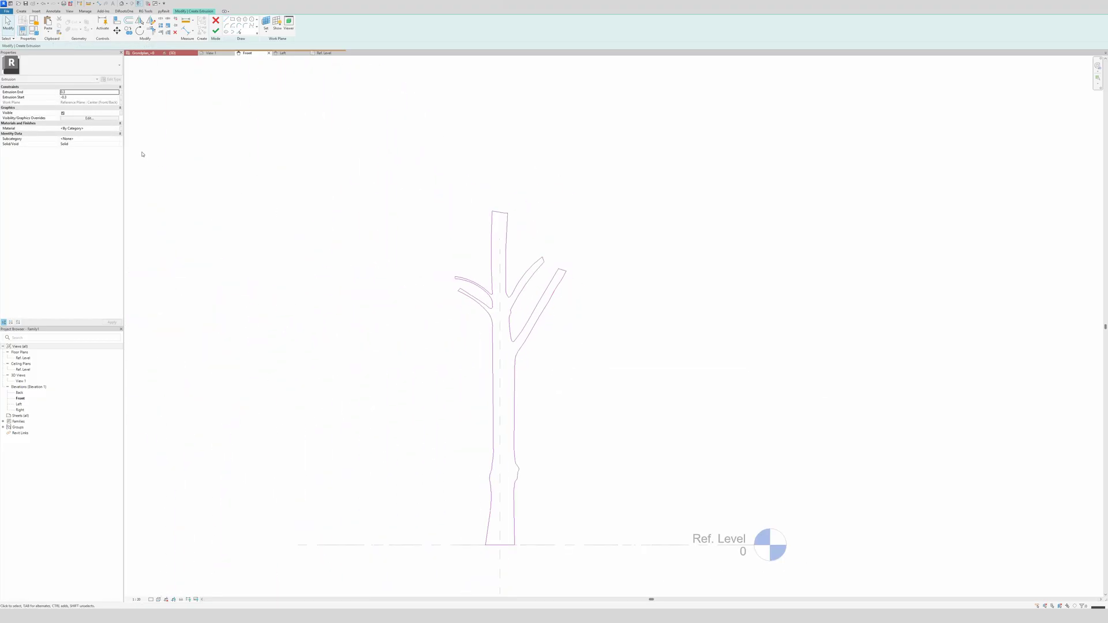
left_click(74, 92)
type("0")
left_click(73, 97)
type("-0")
Step: Finish the trunk extrusion, inspect it in the 3D view, and return to Front elevation
left_click(215, 31)
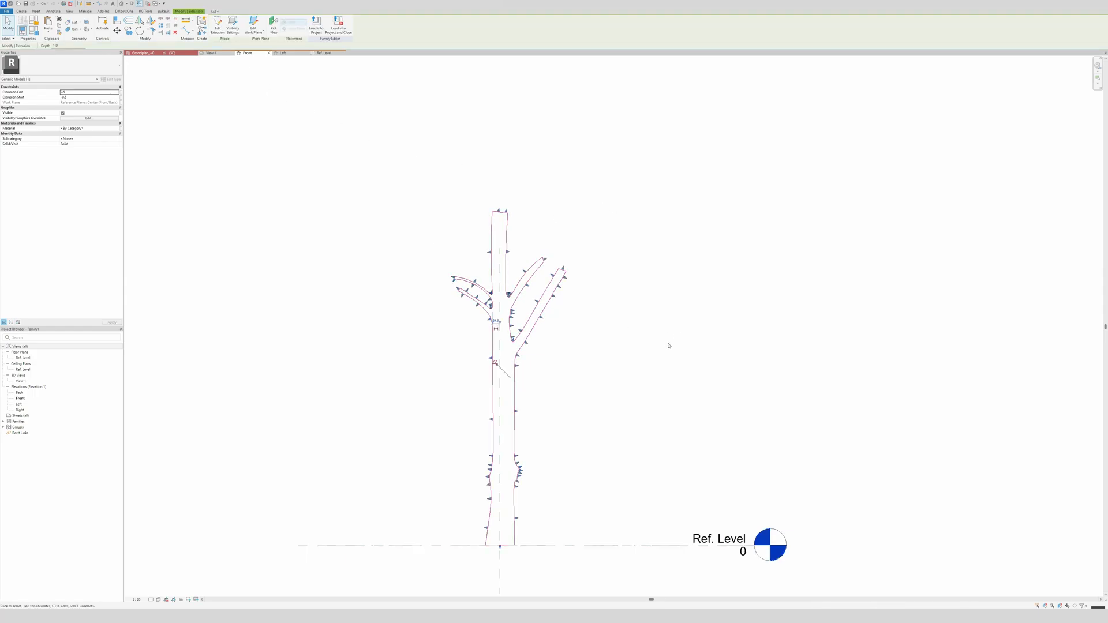
left_click(593, 383)
scroll(554, 398, "down", 2)
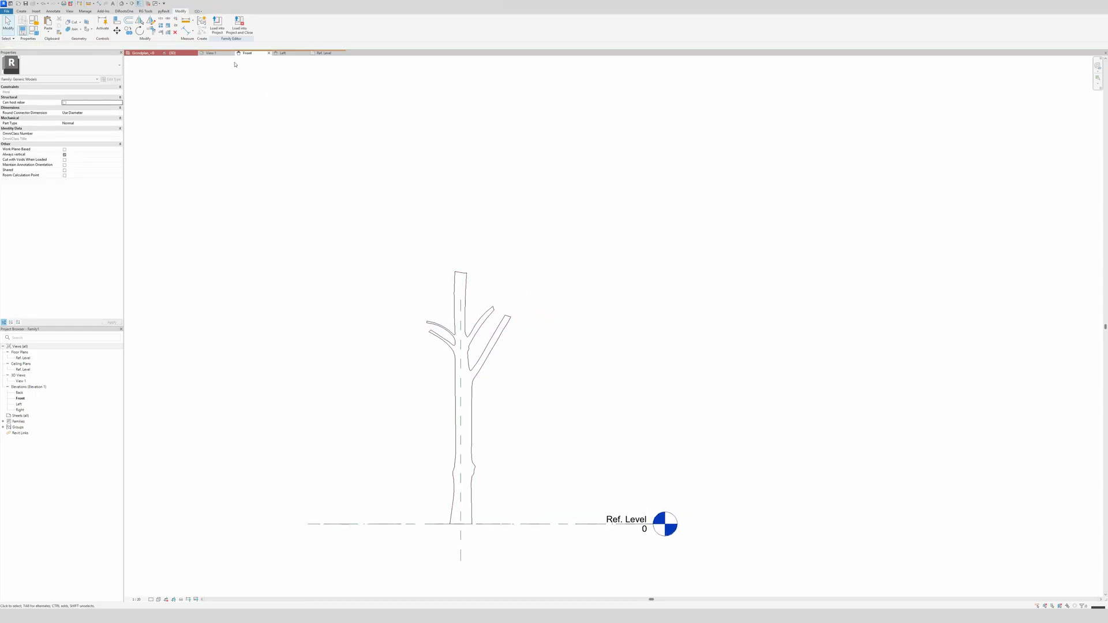
left_click(212, 52)
middle_click_drag(556, 314, 358, 323, "shift")
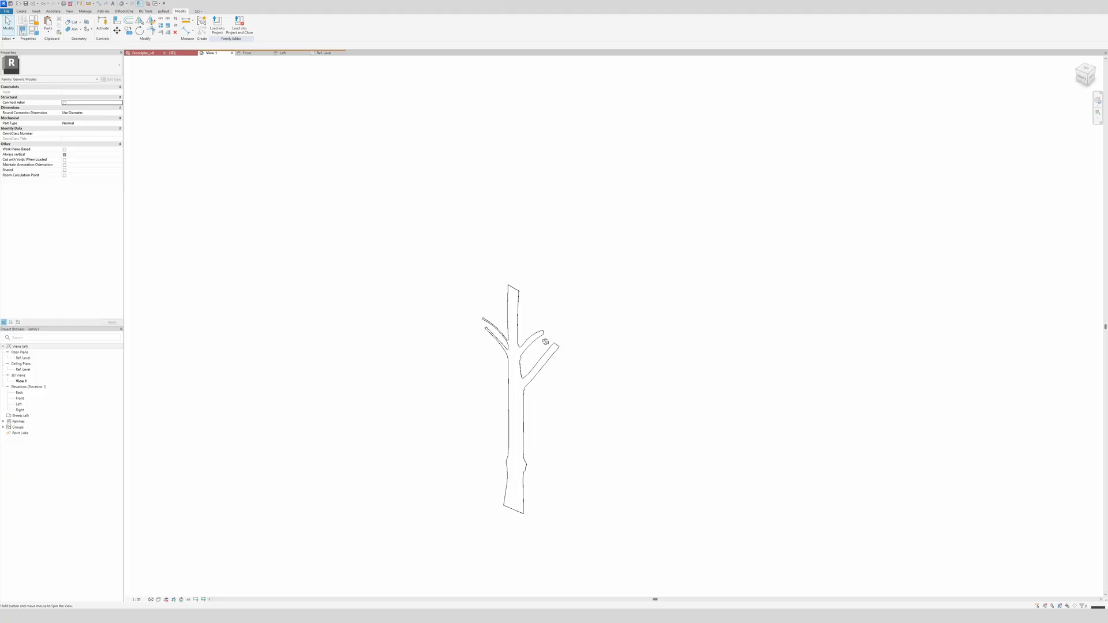
left_click(247, 52)
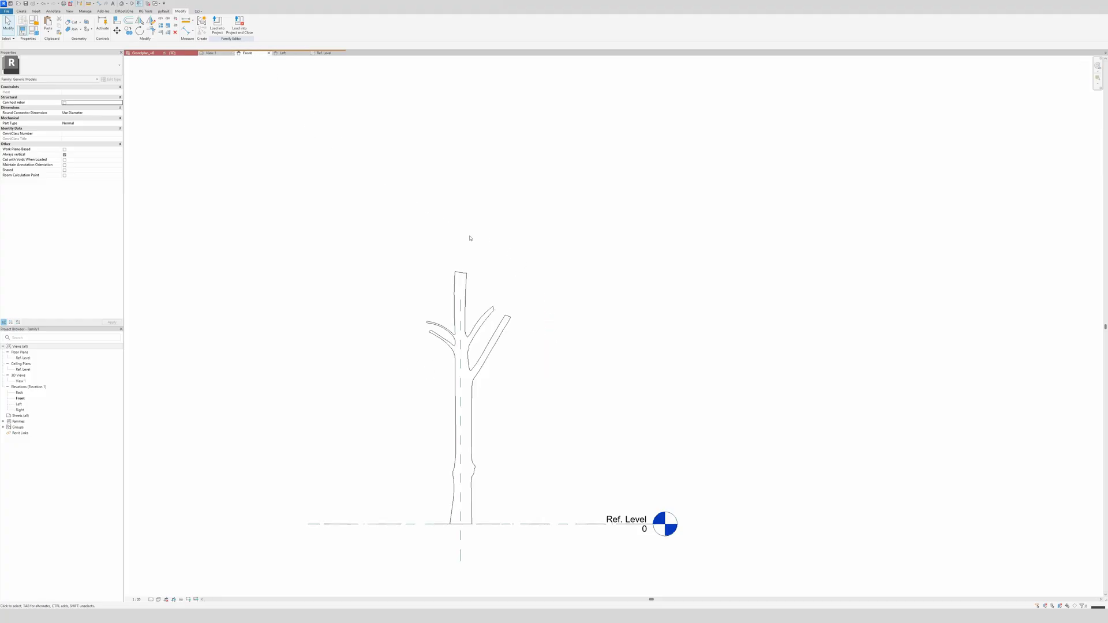
middle_click_drag(469, 309, 494, 299)
Step: Associate the trunk extrusion's Material with a new family parameter LL_Trunk.Tree
left_click(495, 300)
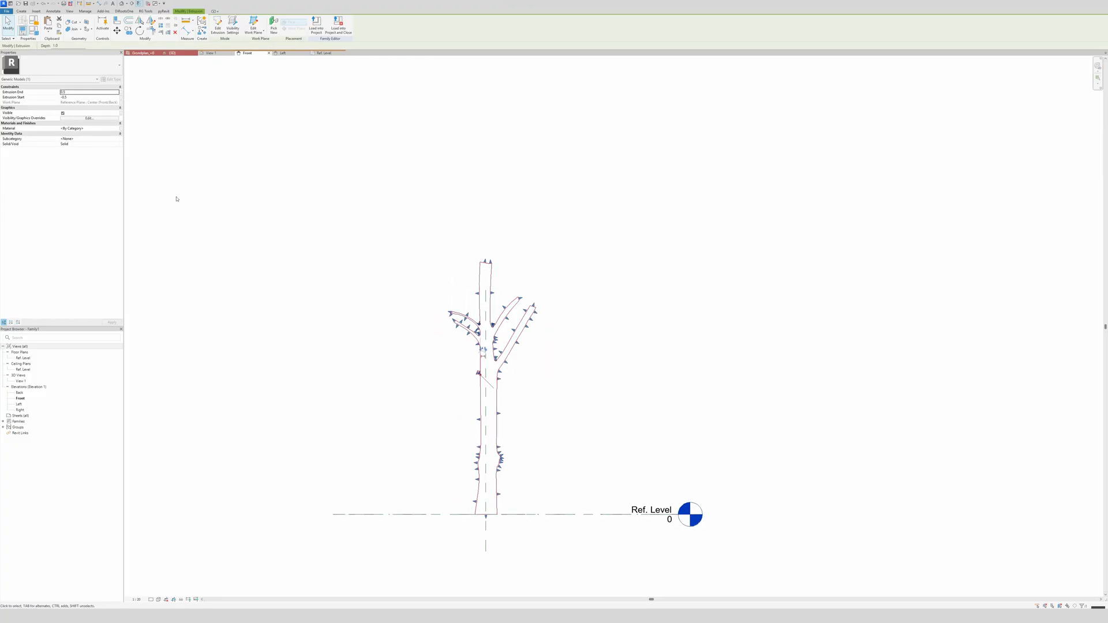
left_click(121, 128)
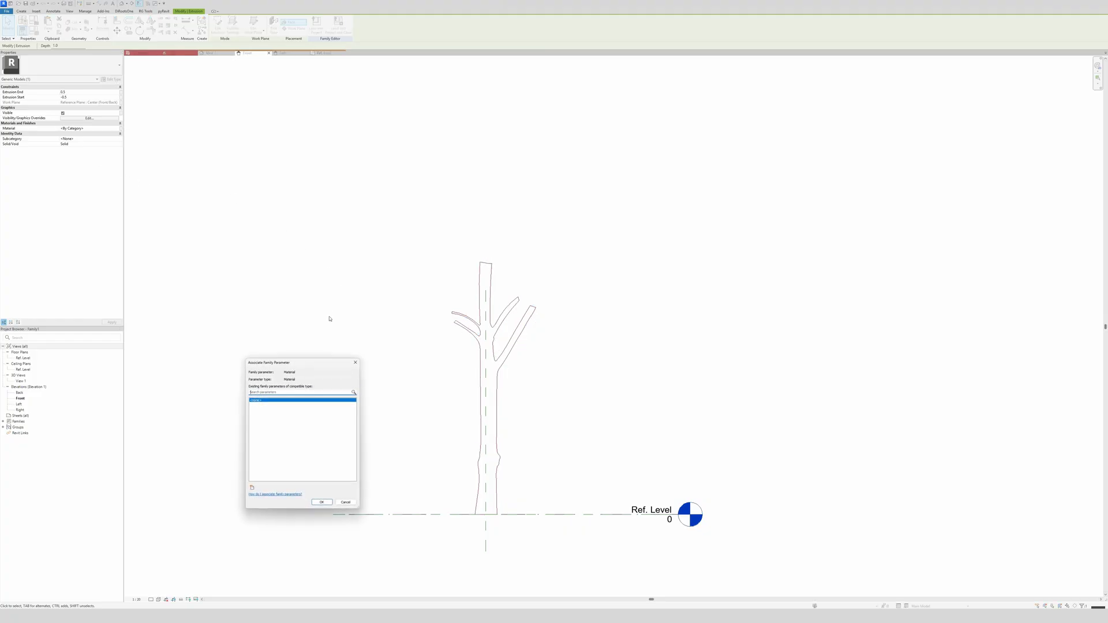
left_click(252, 487)
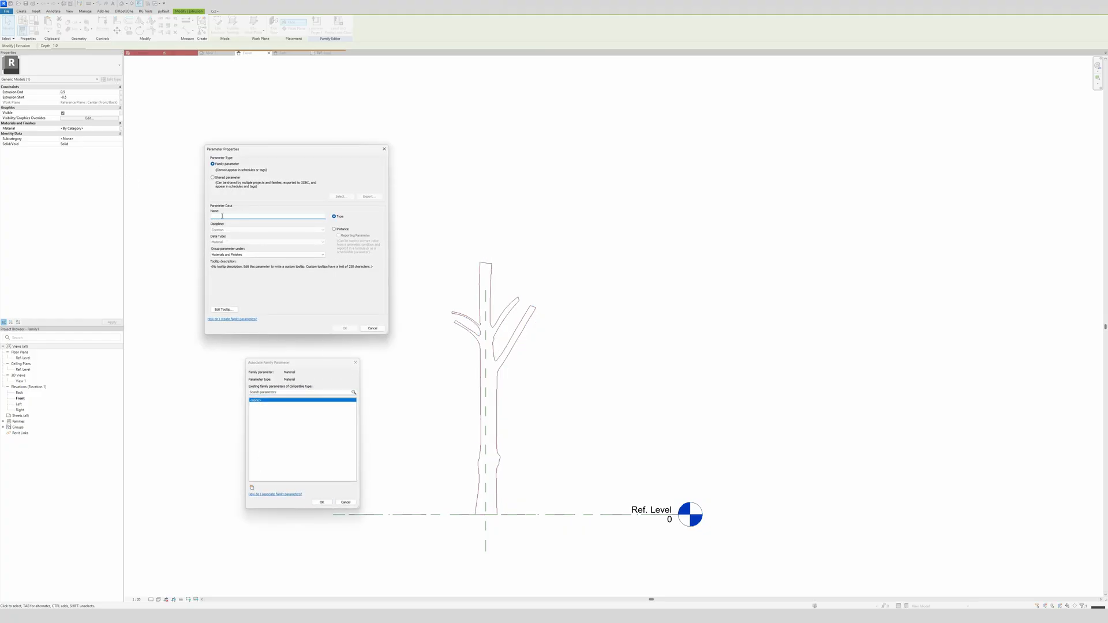
type("L_Trunk_Tree")
left_click(344, 328)
left_click(322, 502)
left_click(415, 346)
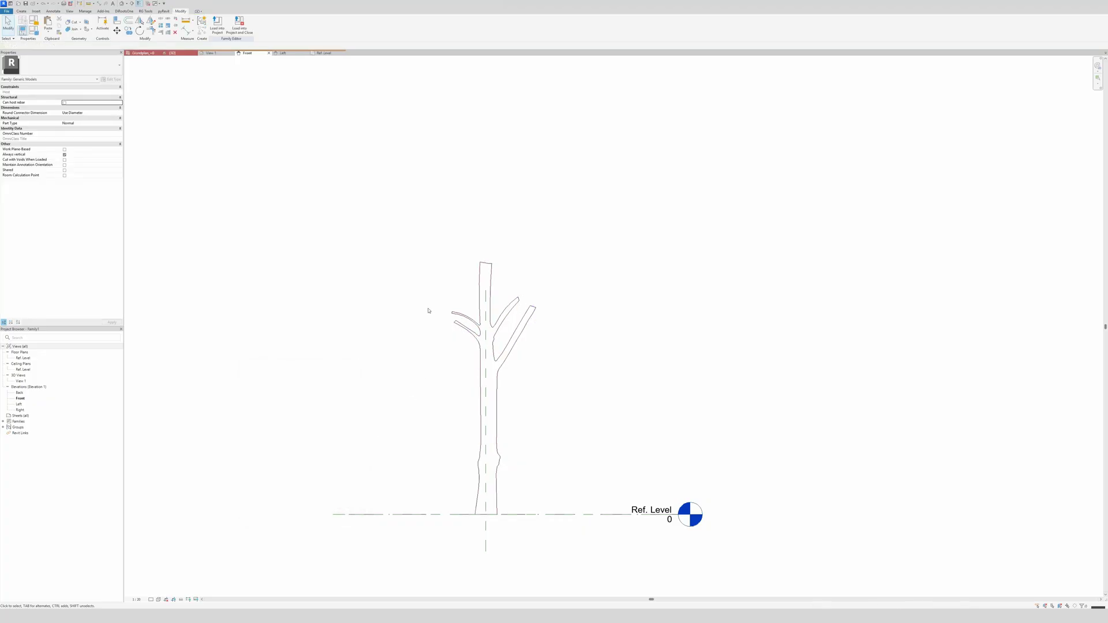
middle_click_drag(572, 318, 593, 310)
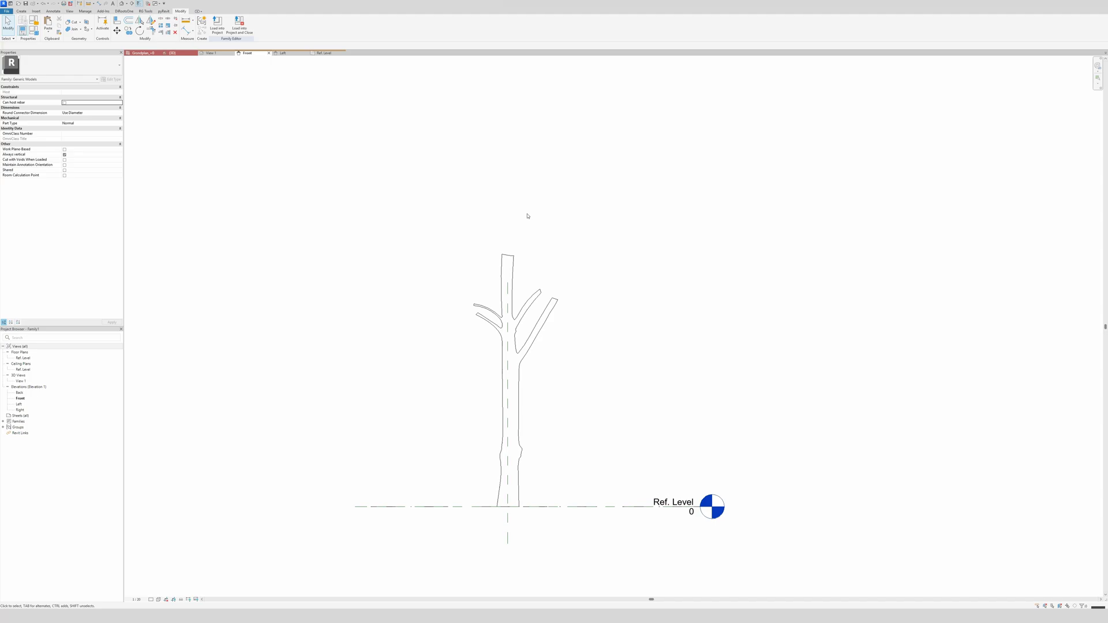
scroll(507, 336, "down", 2)
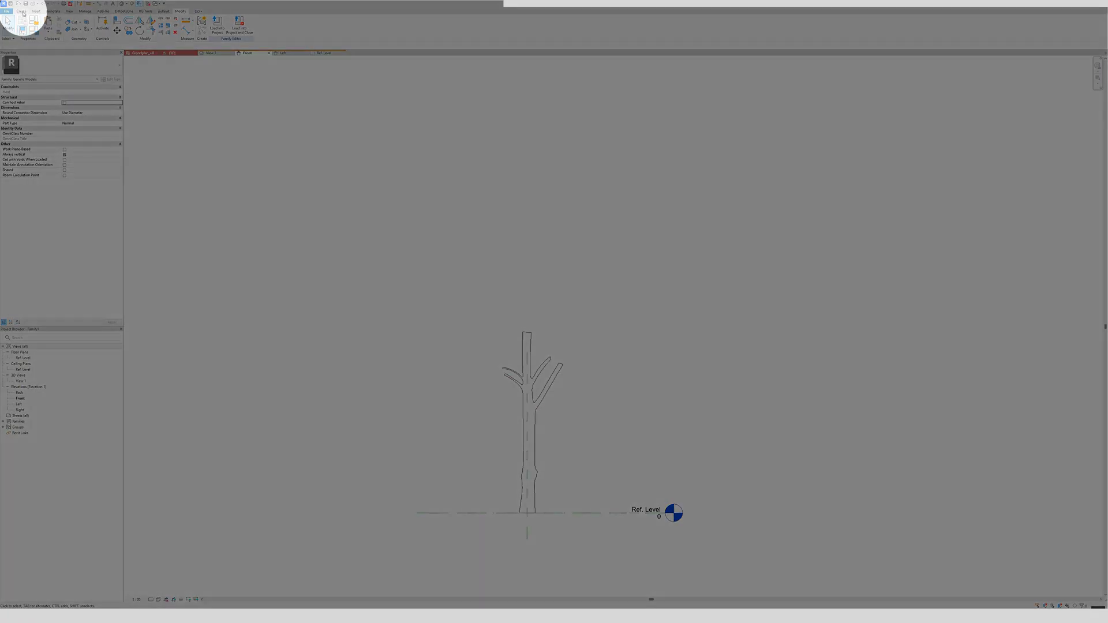
Step: Start a new extrusion and paste the copied crown outline into the sketch
left_click(22, 11)
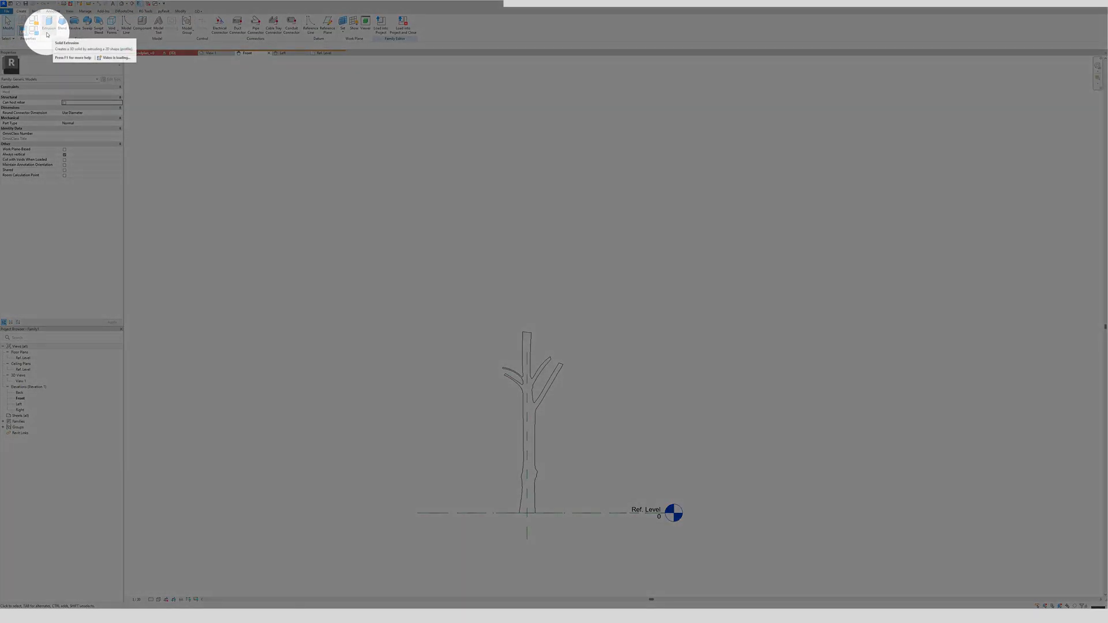
left_click(48, 35)
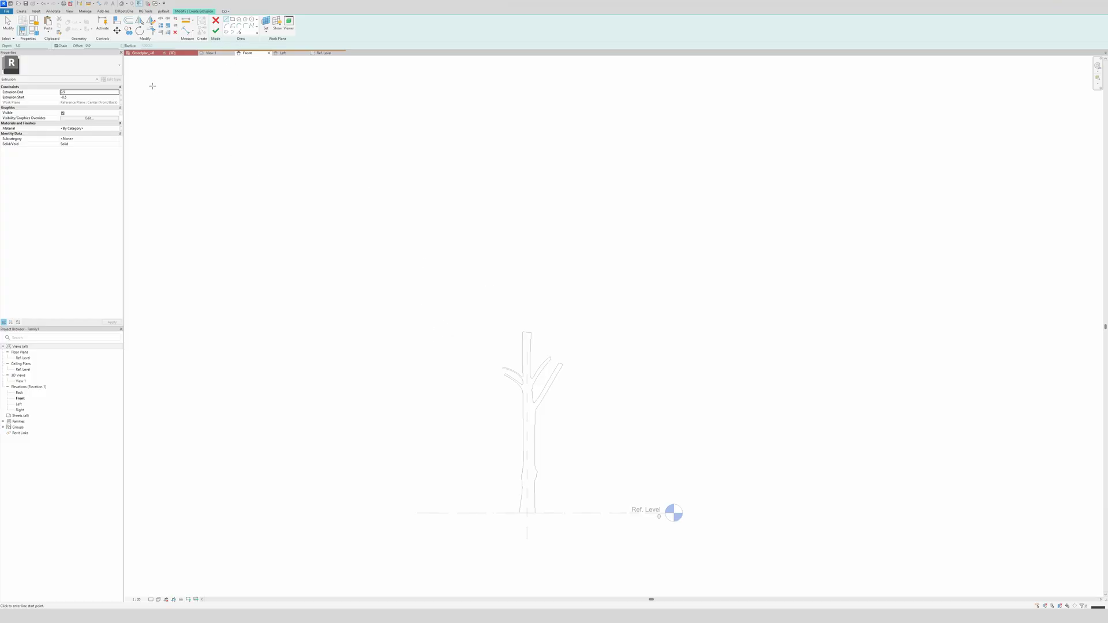
left_click(44, 29)
left_click(486, 292)
key("ctrl+v")
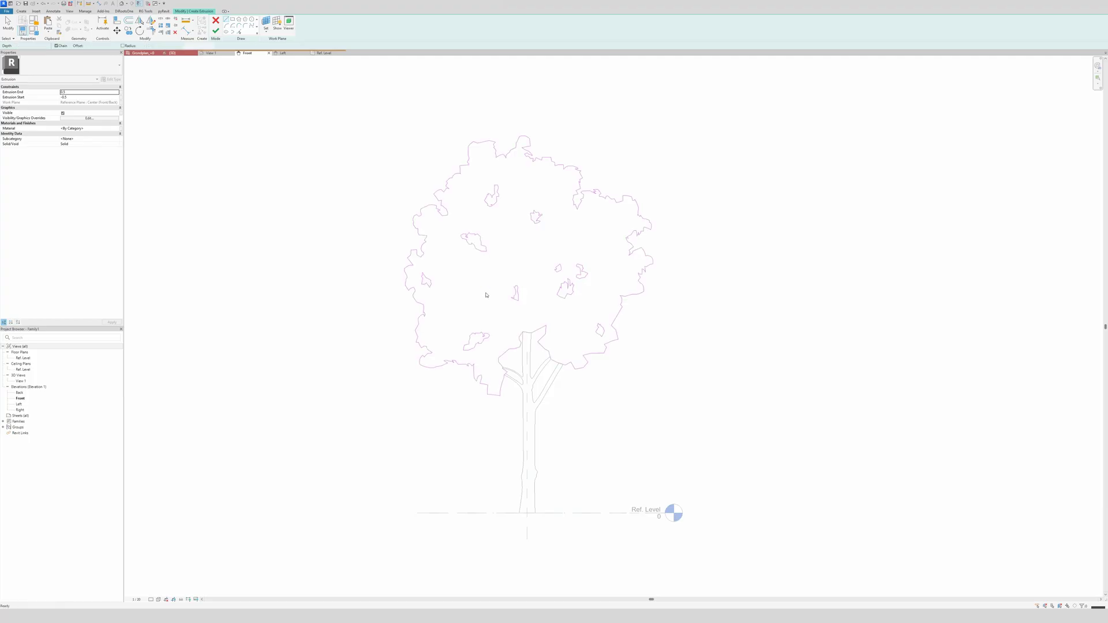
left_click(401, 397)
left_click(500, 392)
scroll(558, 371, "up", 5)
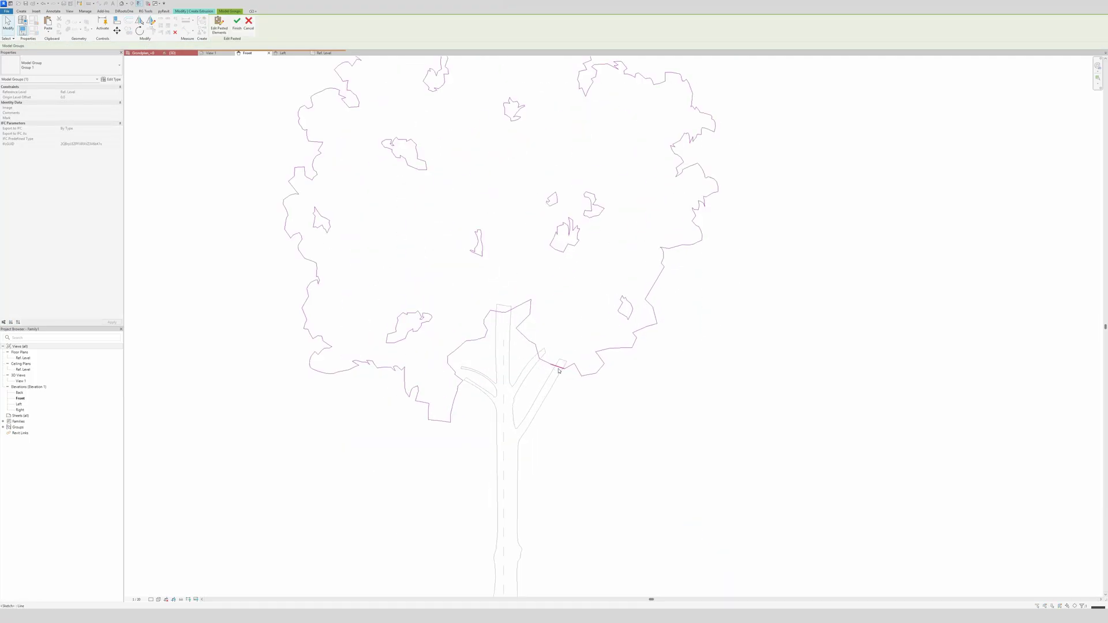
Step: Move the crown lines above the trunk, dismiss the warning, and finish the crown extrusion
key("m")
key("v")
scroll(559, 369, "down", 2)
scroll(562, 369, "up", 1)
left_click(572, 371)
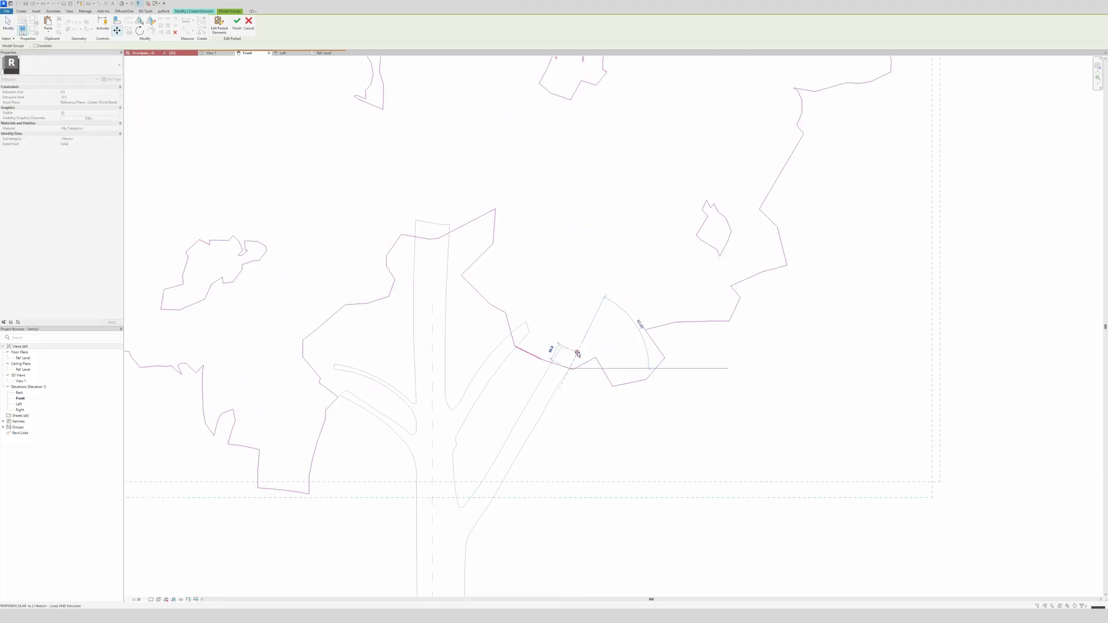
left_click(579, 355)
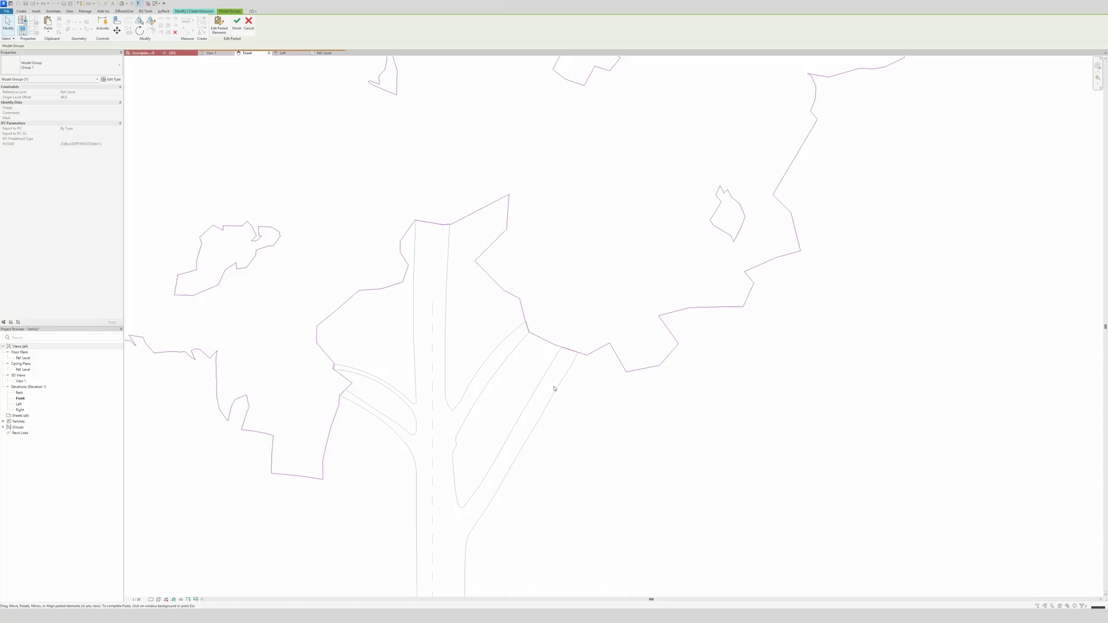
scroll(554, 388, "down", 10)
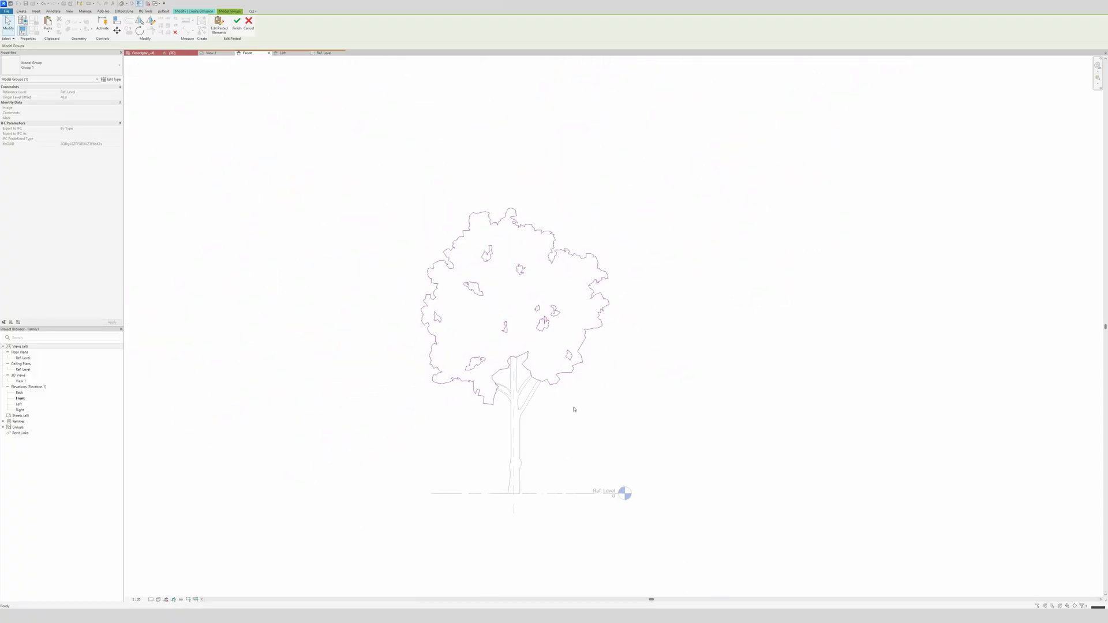
left_click(379, 227)
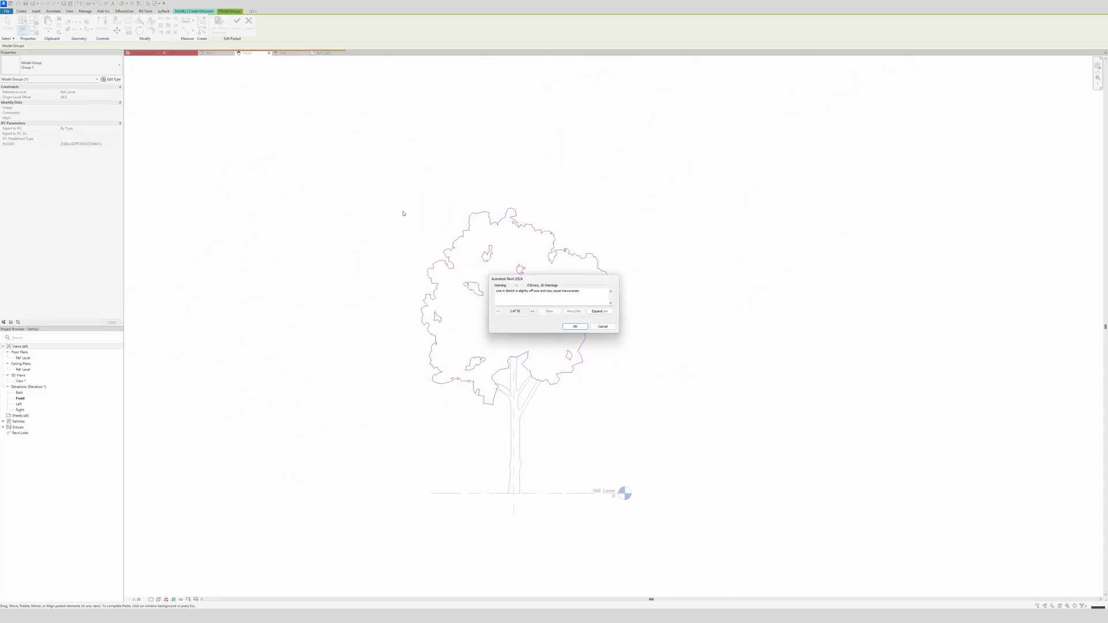
left_click(575, 327)
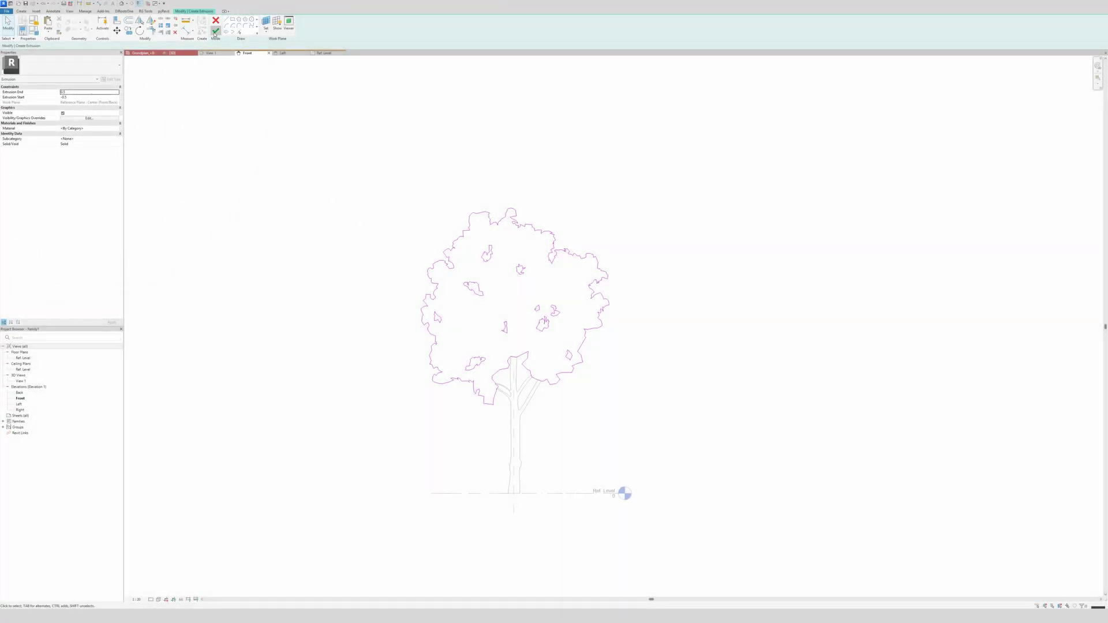
left_click(215, 33)
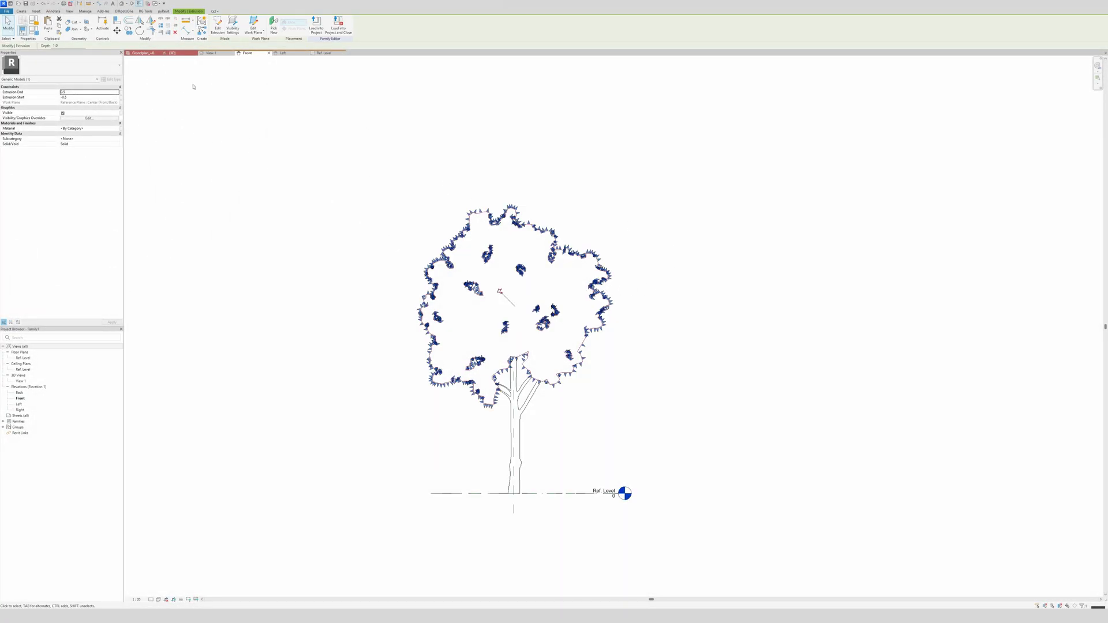
Step: In 3D, associate the crown's Material with a new instance parameter LL_Leaves.Tree
left_click(363, 158)
left_click(211, 53)
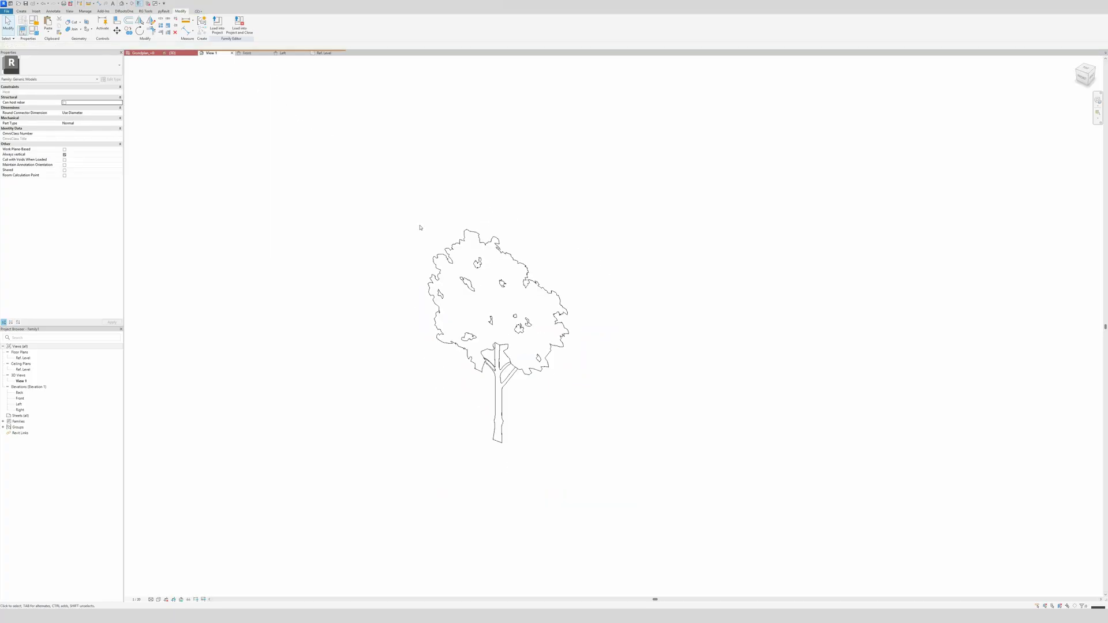
middle_click_drag(536, 346, 503, 230, "shift")
left_click(506, 228)
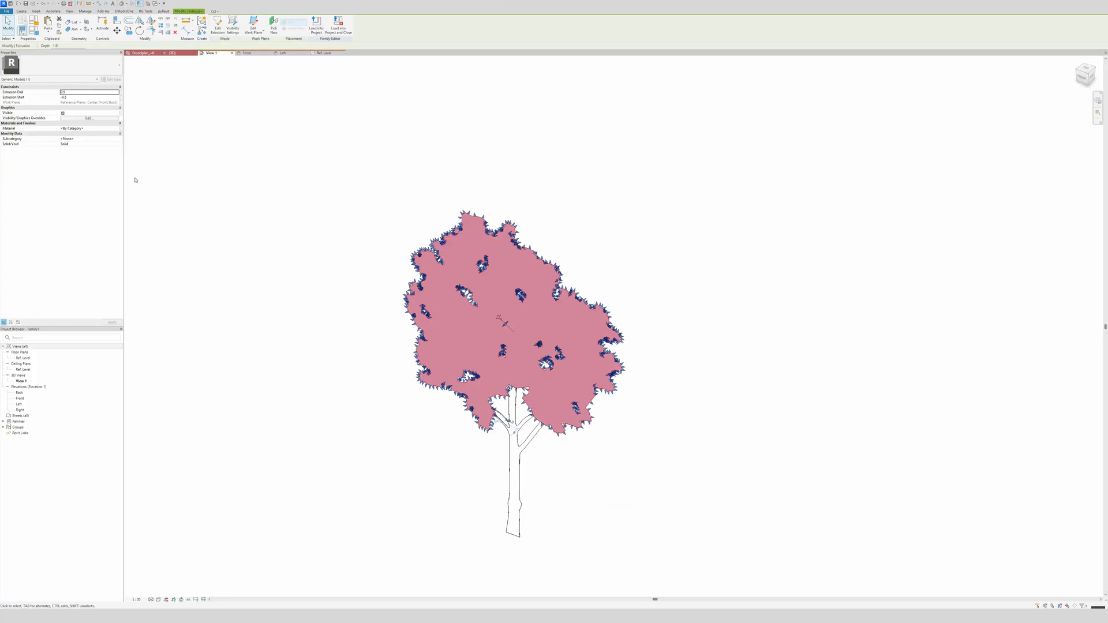
left_click(121, 129)
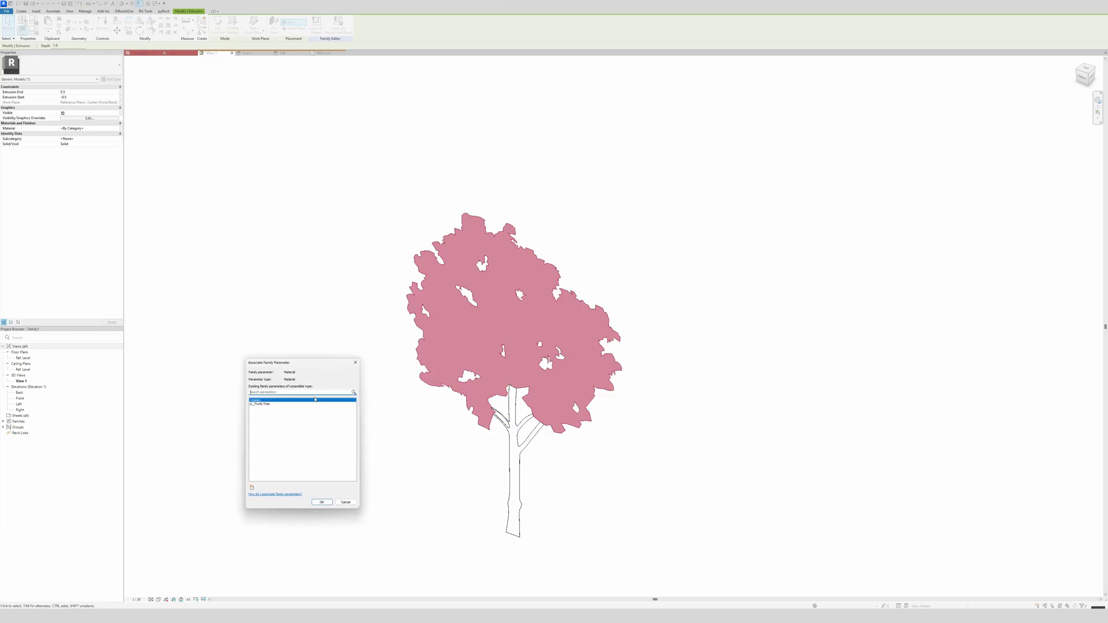
left_click(252, 488)
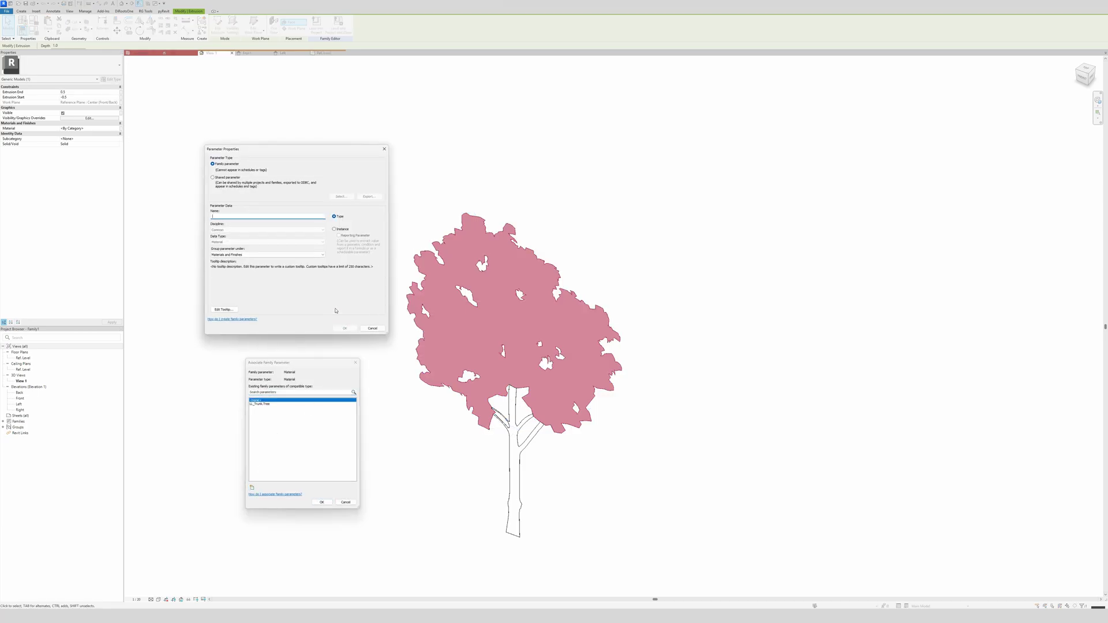
type("LL_Leaves.Tree")
left_click(334, 230)
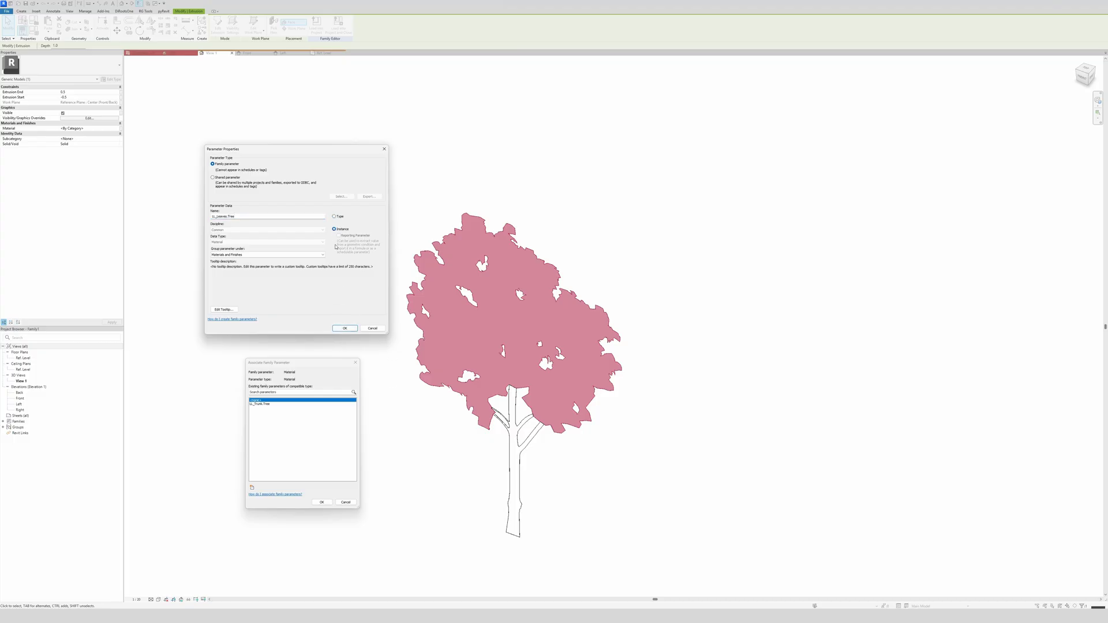
left_click(344, 327)
left_click(321, 502)
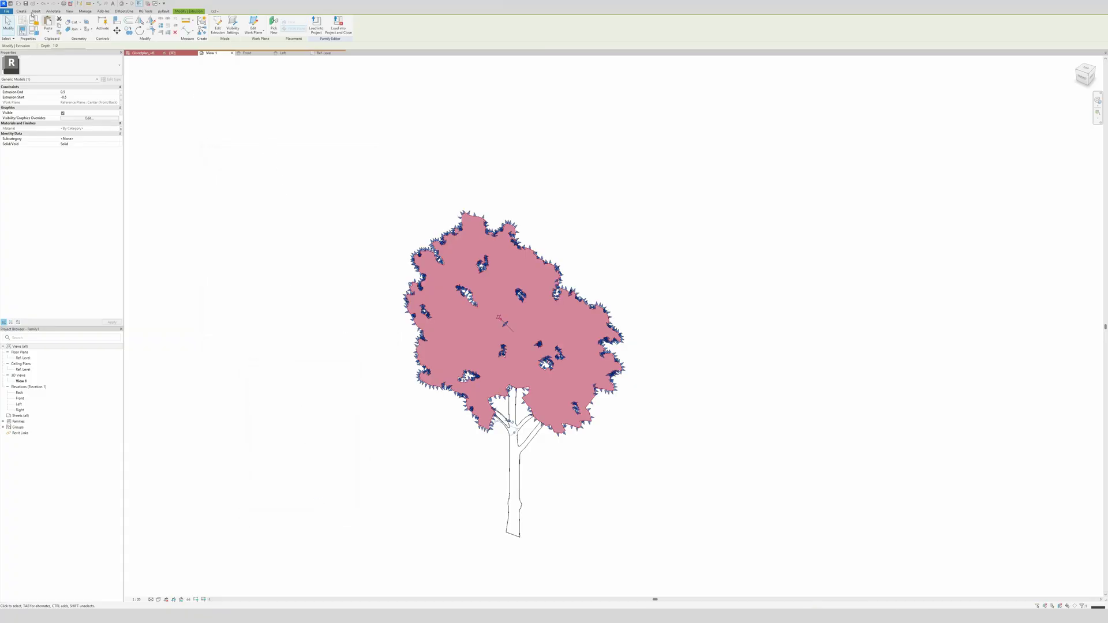
Step: In Family Types, change LL_Trunk.Tree to an instance parameter
left_click(30, 26)
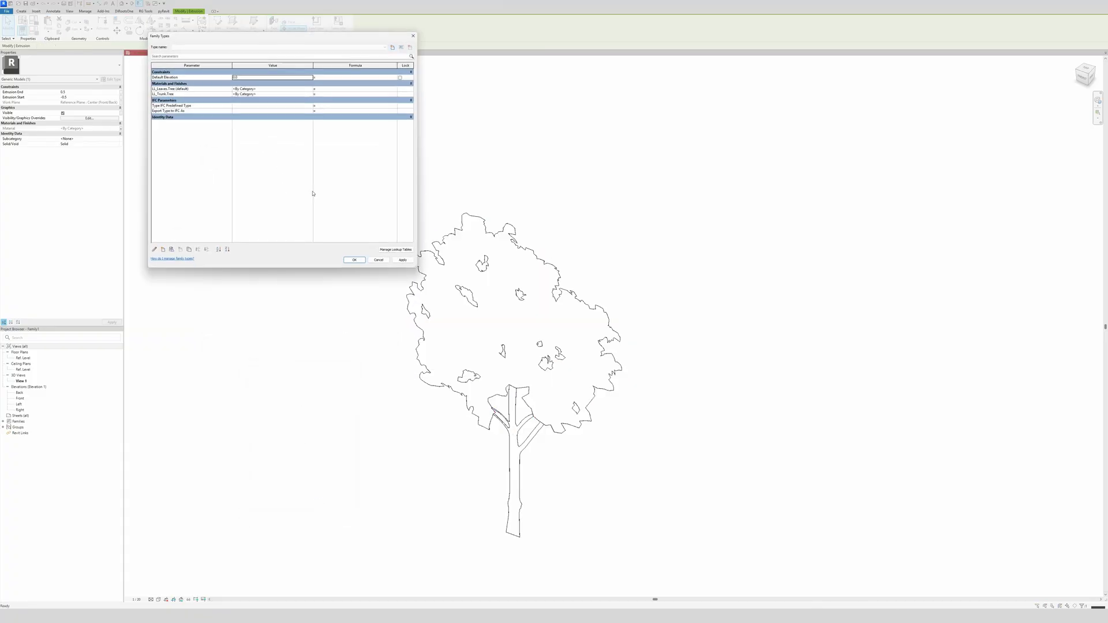
left_click(181, 94)
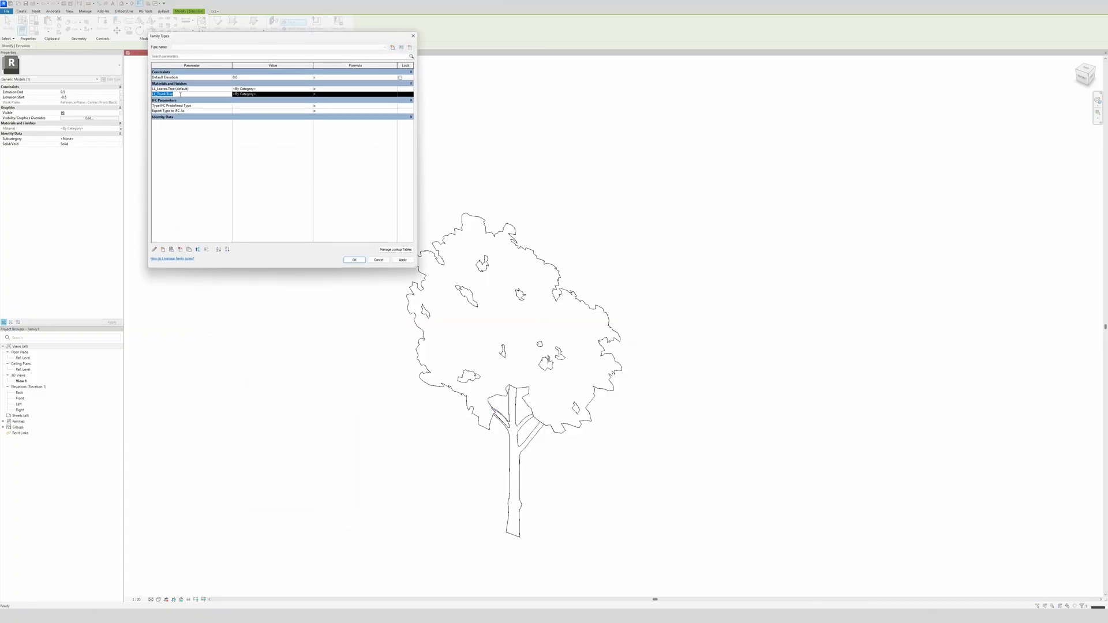
left_click(154, 249)
left_click(334, 229)
left_click(345, 327)
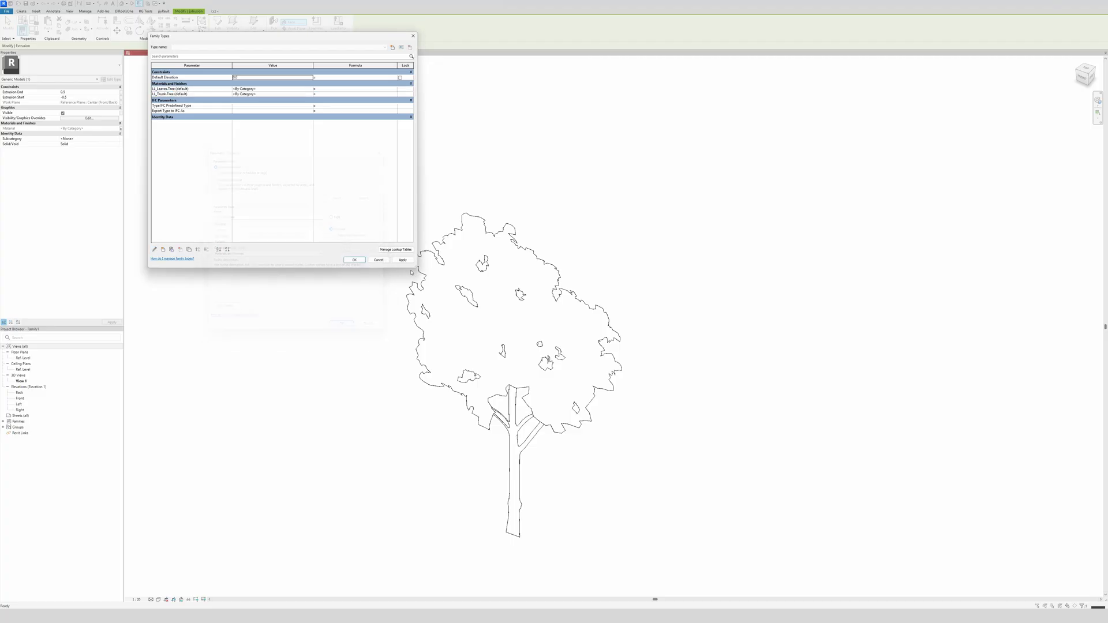
left_click(355, 261)
left_click(563, 178)
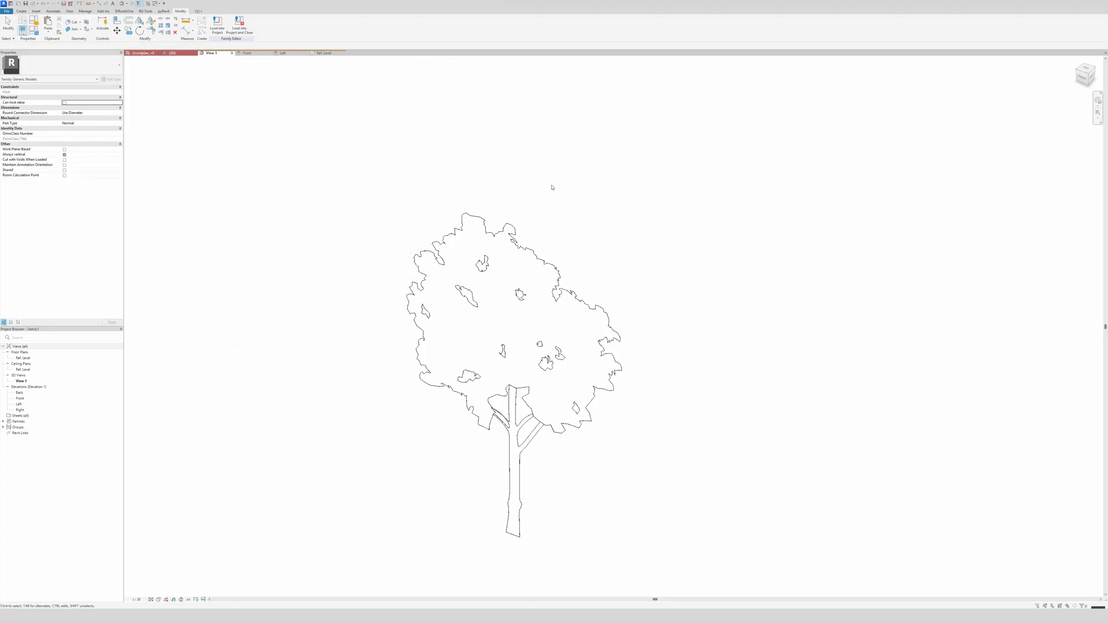
Step: Review the Front elevation, then save the family as 'tree' and return to View 1
scroll(576, 313, "down", 2)
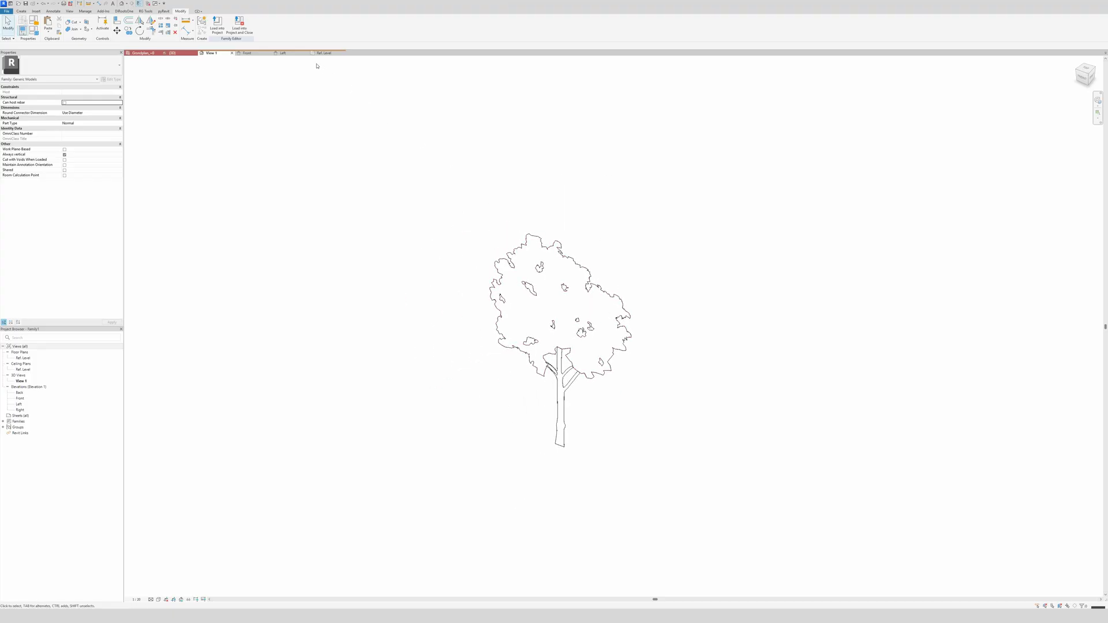
left_click(247, 53)
scroll(613, 348, "up", 2)
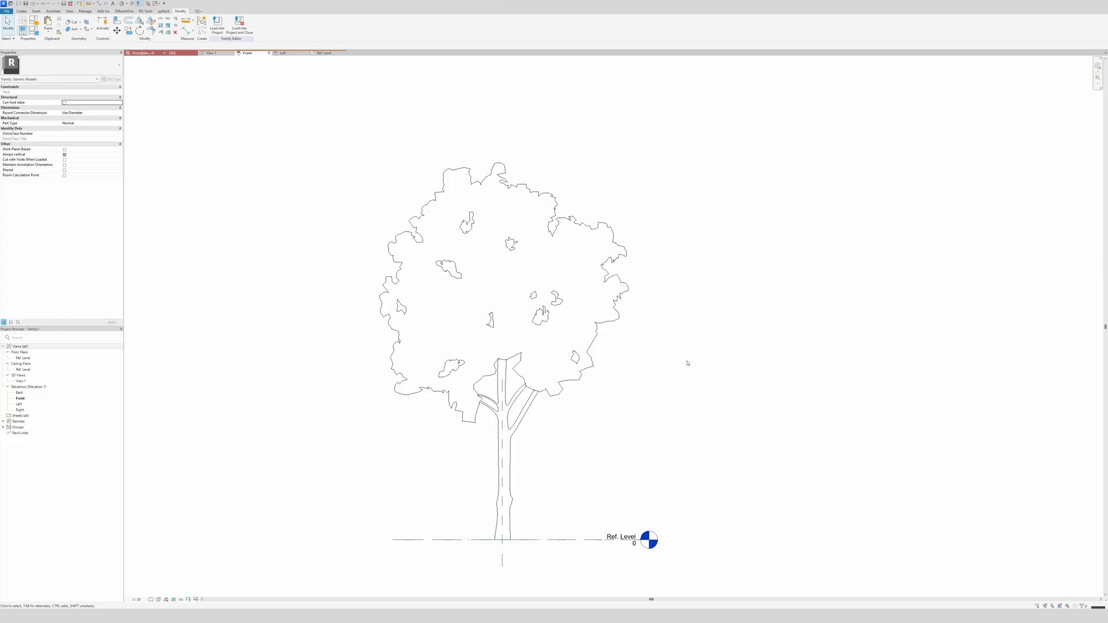
key("ctrl+Tab")
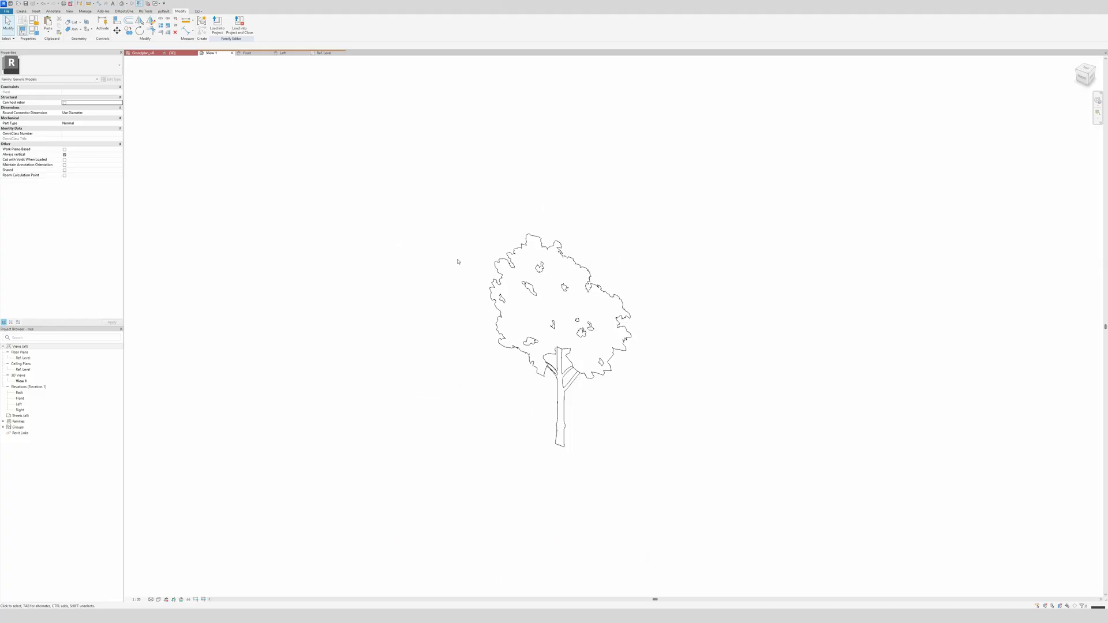
Step: Create a new family from Metric Planting.rft, check its 3D view, then return to Ref. Level plan
left_click(5, 12)
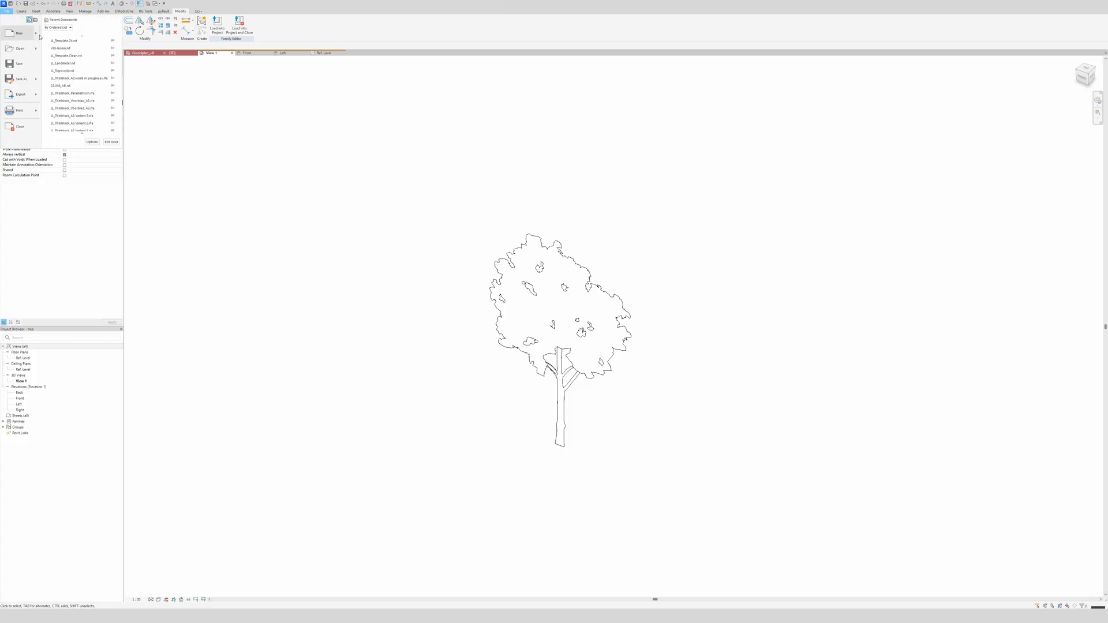
mouse_move(39, 36)
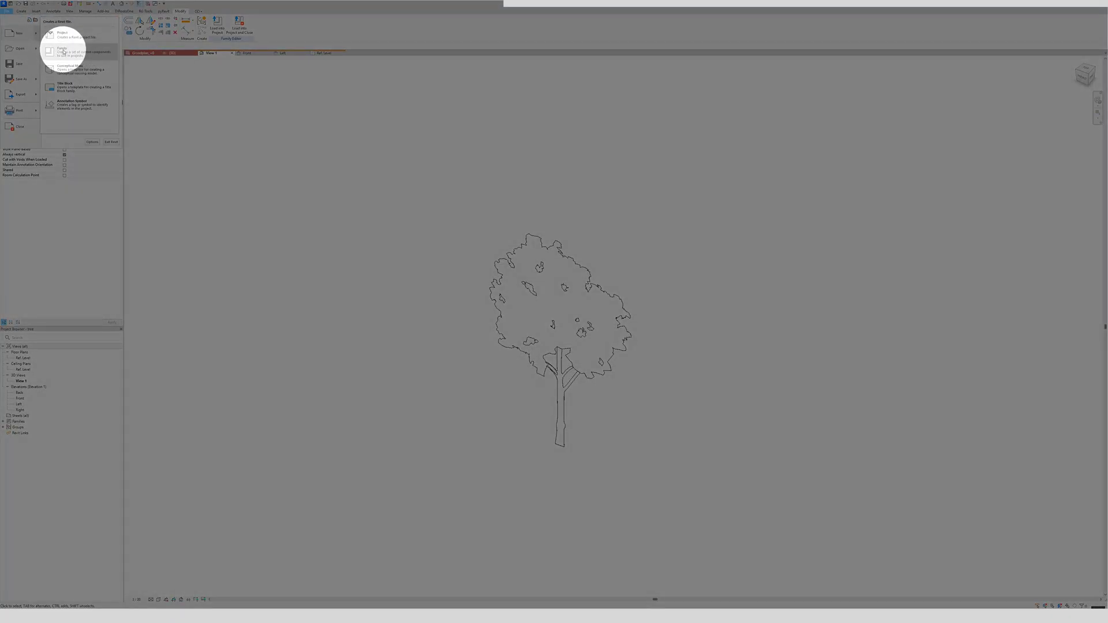
left_click(63, 52)
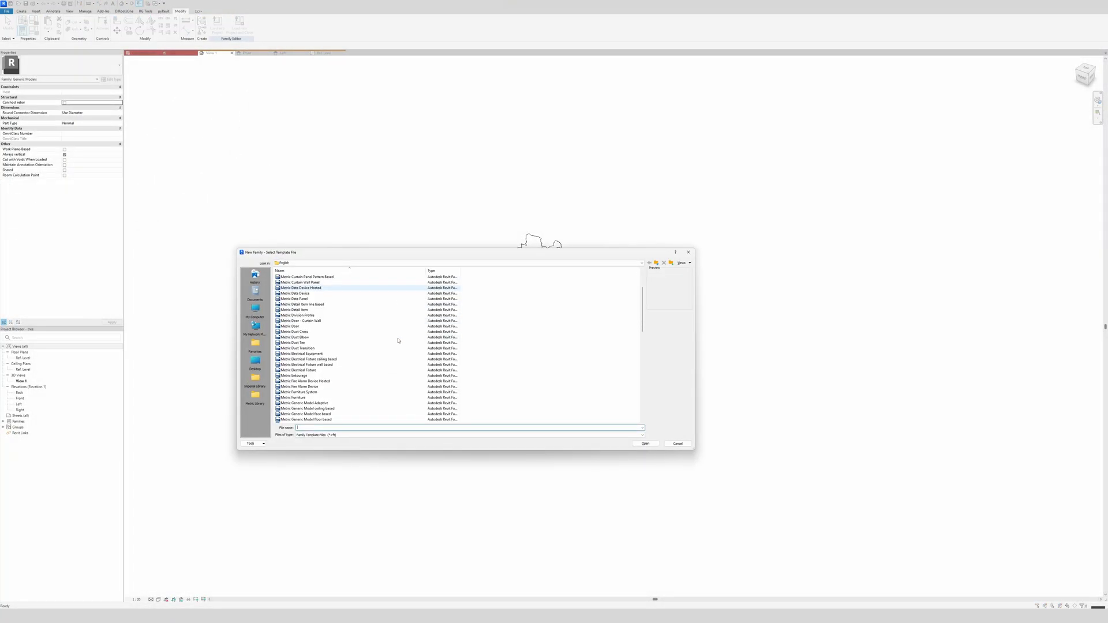
scroll(397, 340, "down", 9)
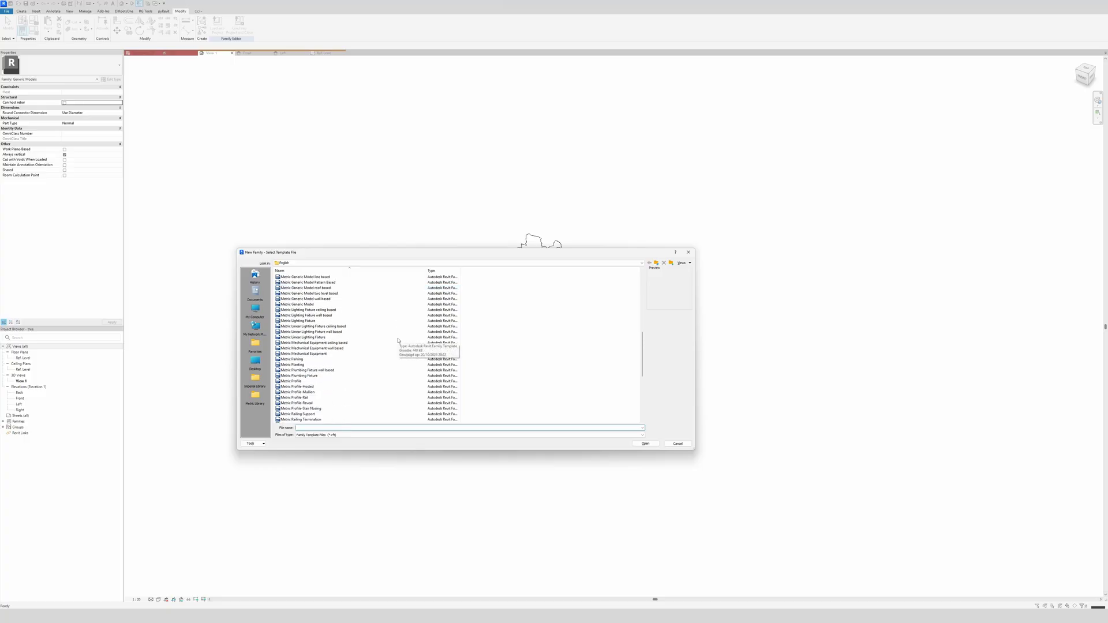
left_click(293, 364)
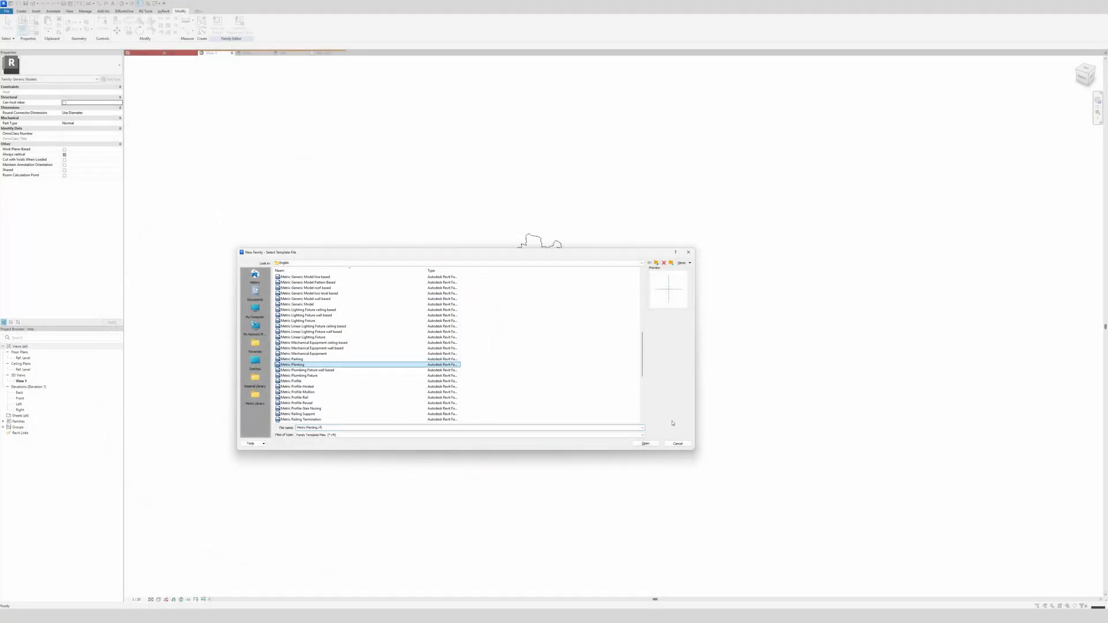
left_click(645, 443)
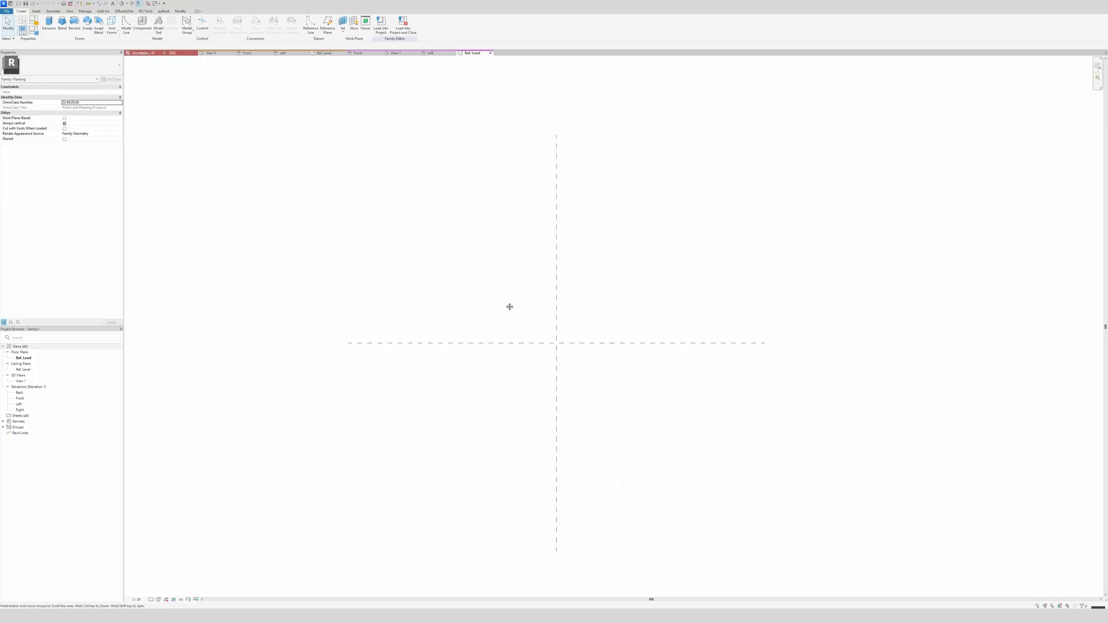
left_click(396, 52)
left_click(472, 53)
Step: Load the tree into Family3 and place one instance near the reference planes' intersection
left_click(218, 53)
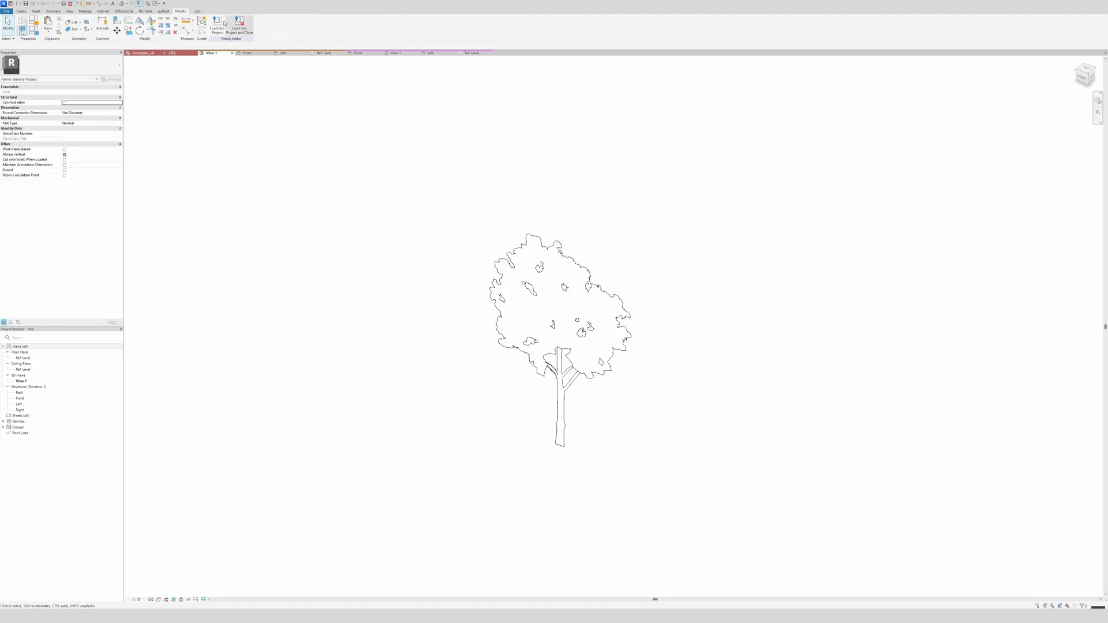
left_click(224, 23)
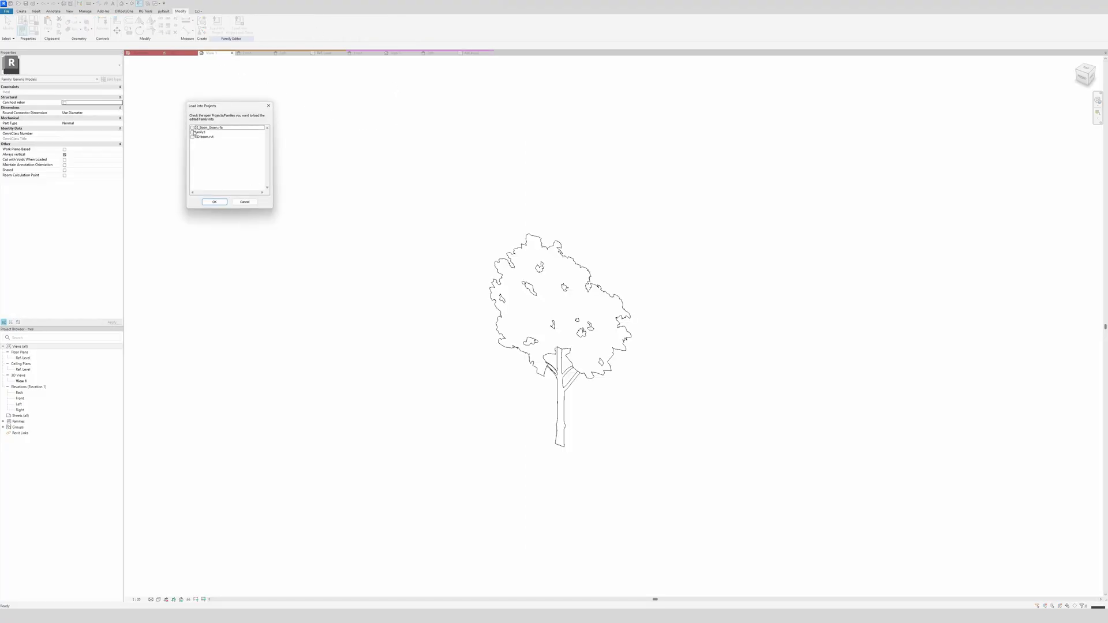
left_click(195, 132)
left_click(215, 202)
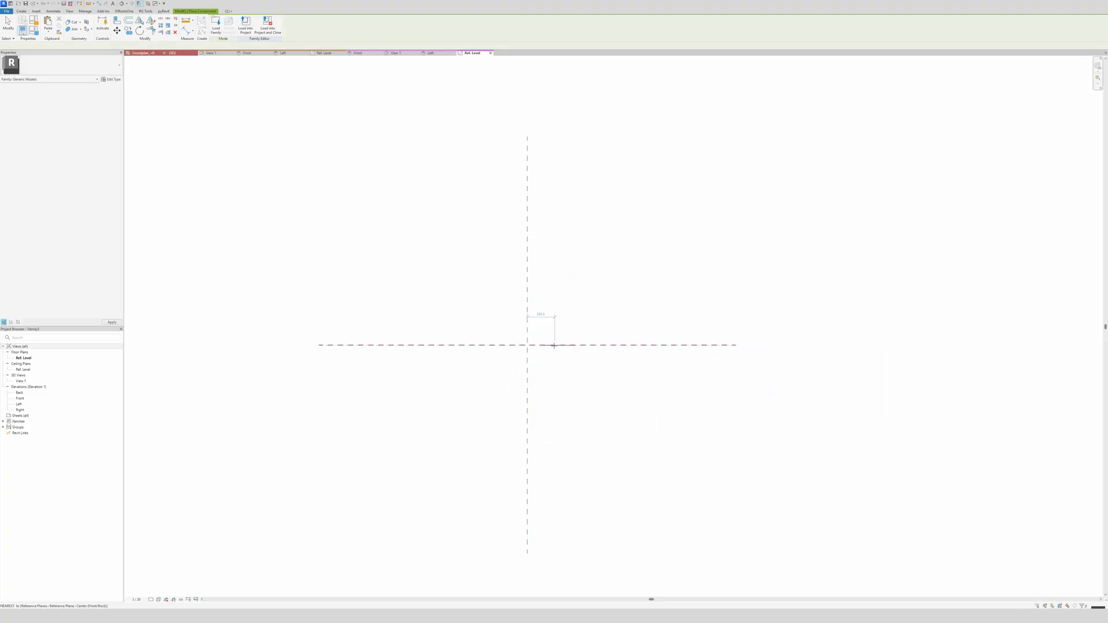
scroll(551, 344, "up", 5)
left_click(411, 364)
key("Escape")
key("Escape")
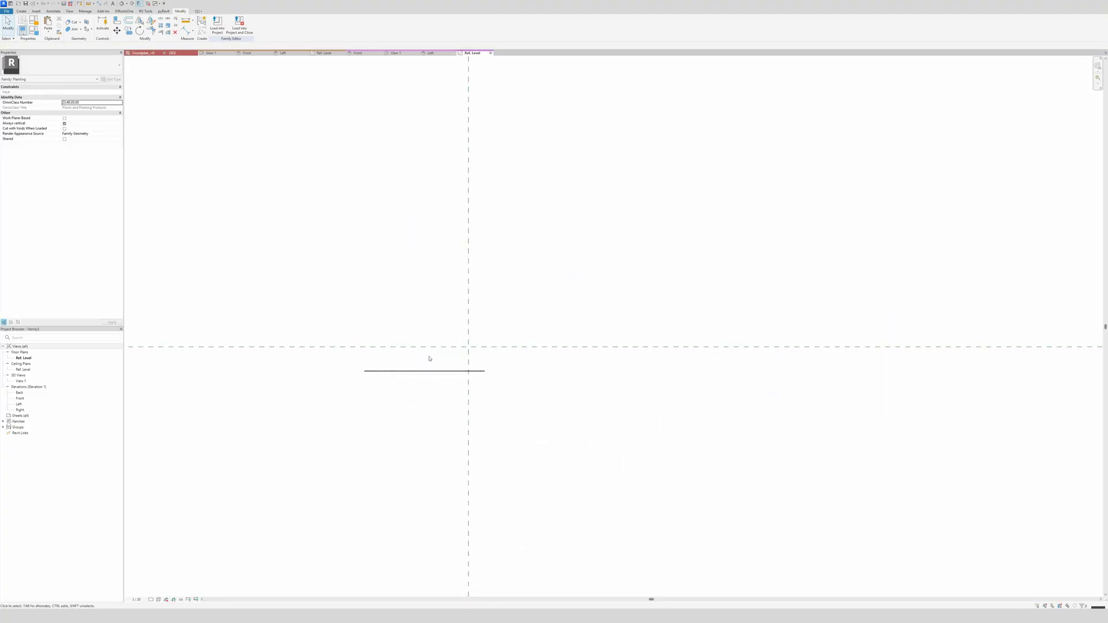
Step: Align the tree to both the vertical and horizontal centre reference planes with AL
key("a")
key("l")
scroll(435, 380, "up", 4)
left_click(535, 370)
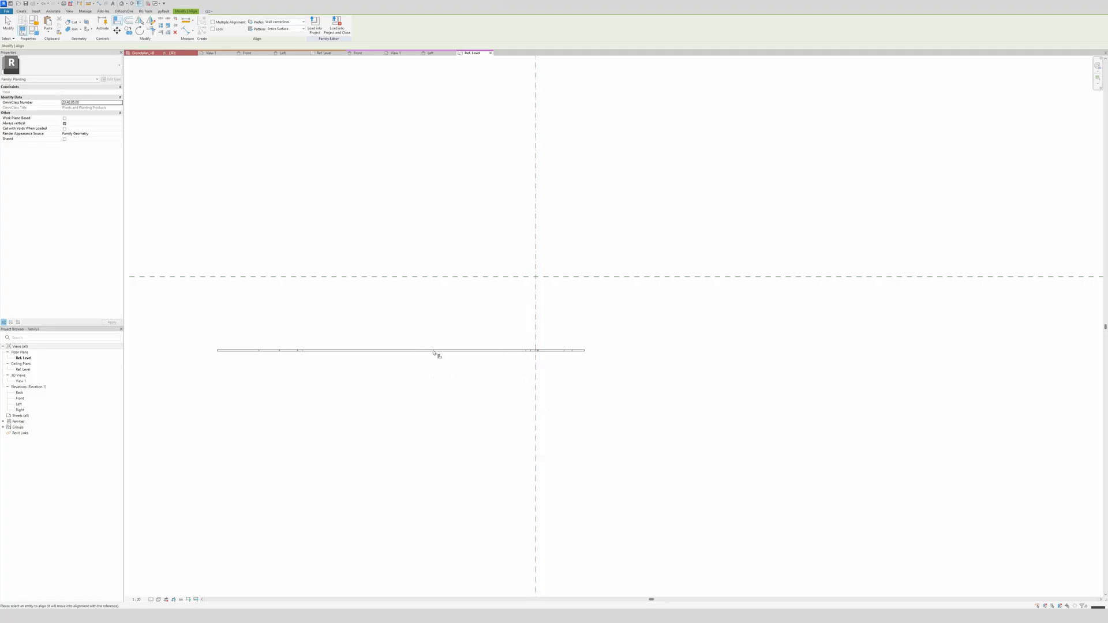
left_click(378, 351)
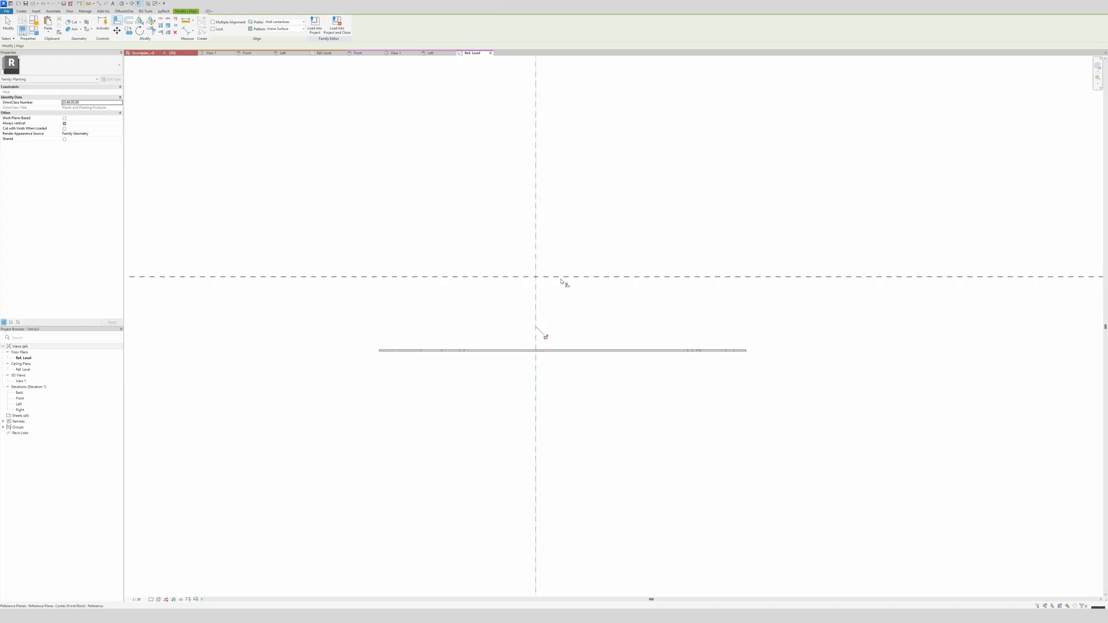
key("Escape")
scroll(551, 365, "up", 5)
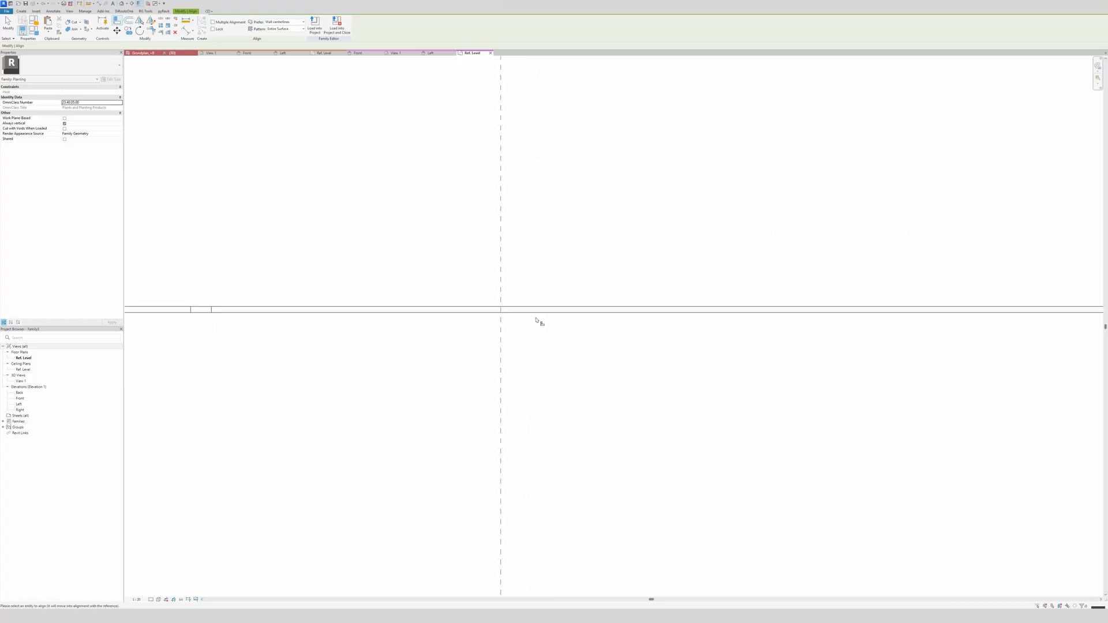
left_click(533, 312)
scroll(460, 440, "down", 4)
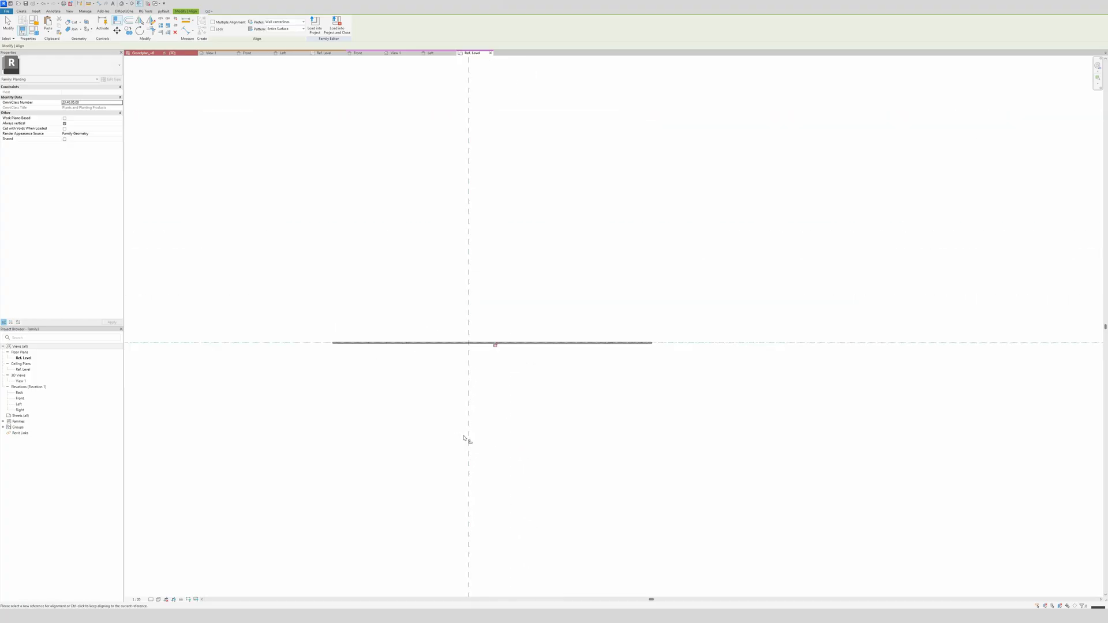
key("Escape")
key("Escape")
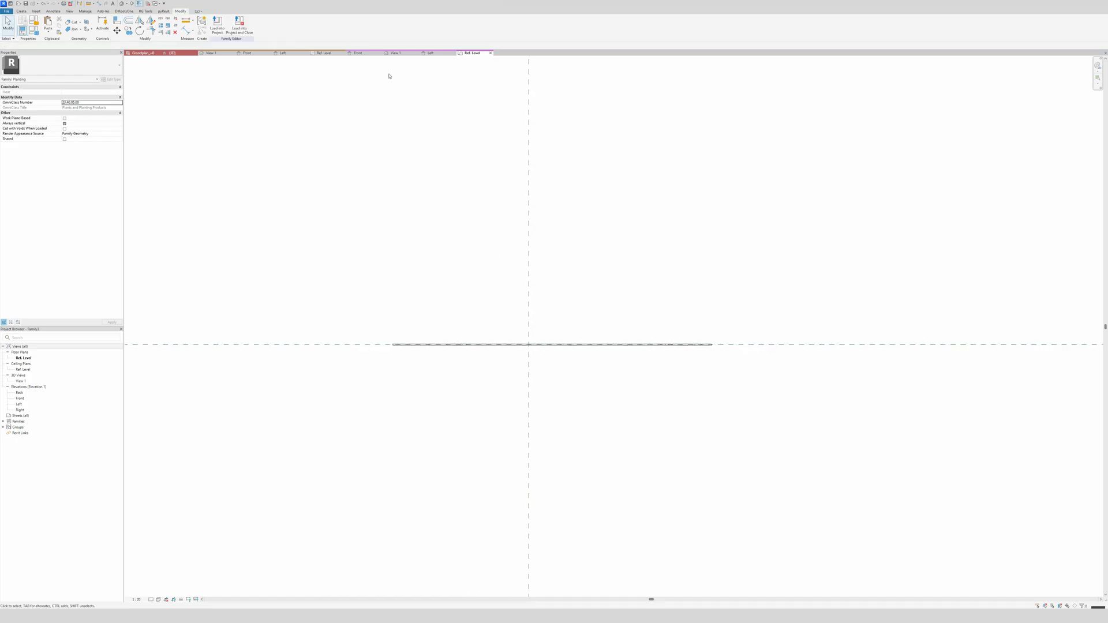
left_click(396, 53)
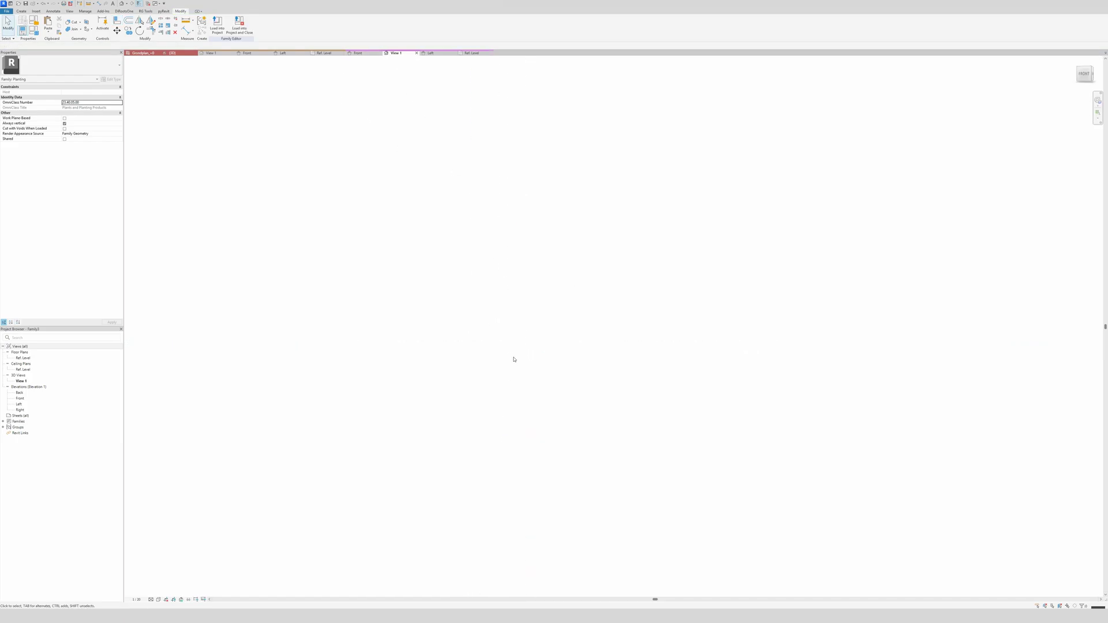
Step: Select the placed tree and link its leaf material to a new LL_Leaves.Tree parameter
key("z")
key("f")
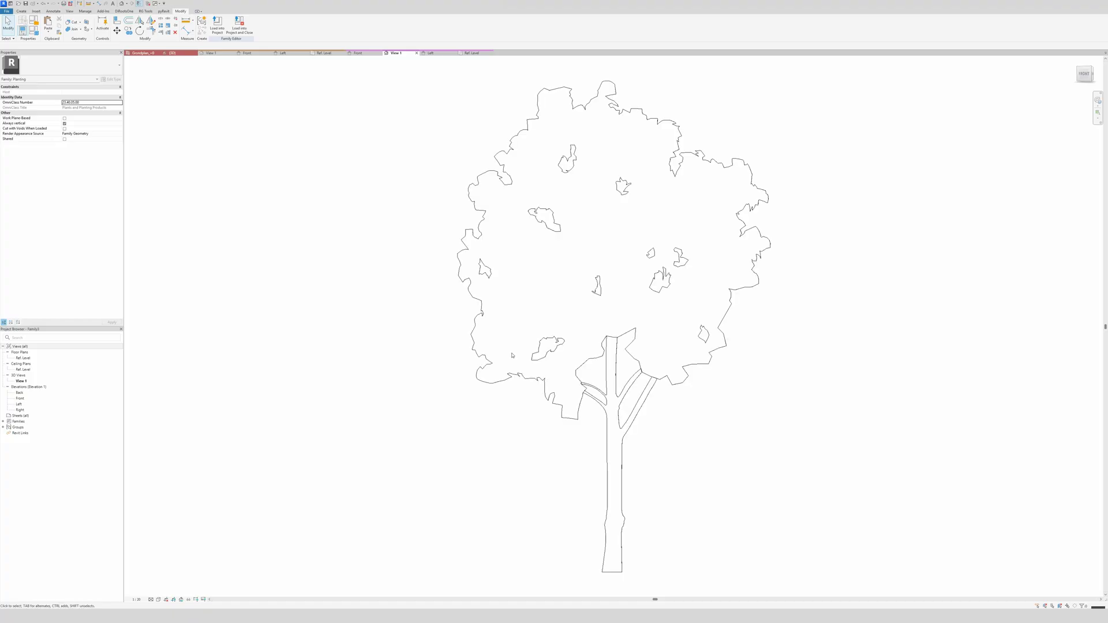
middle_click_drag(645, 378, 537, 376)
scroll(559, 396, "down", 4)
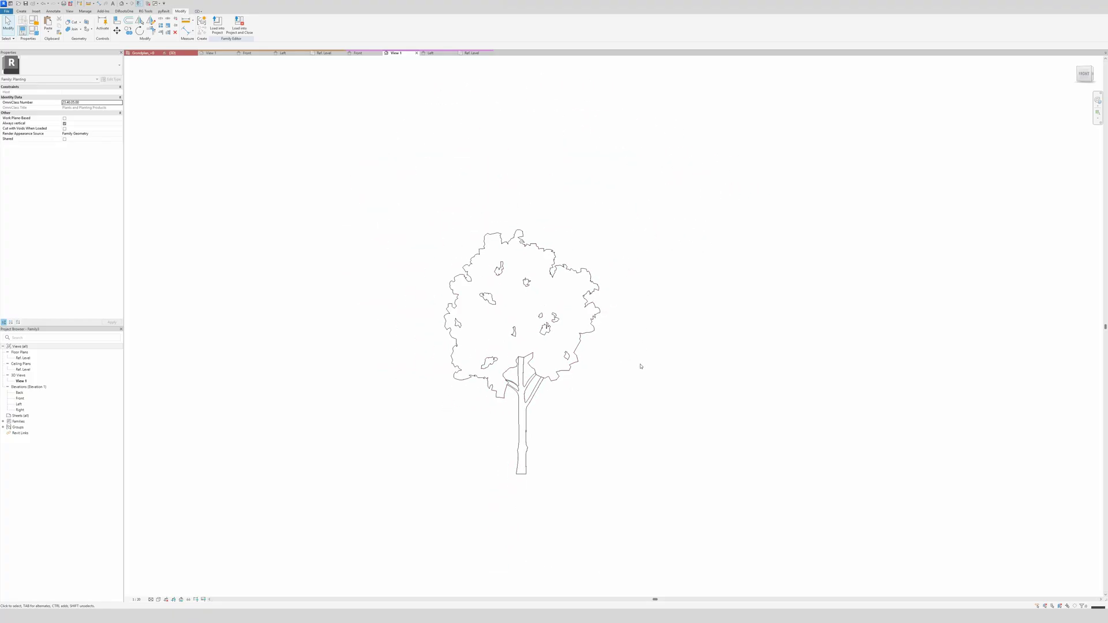
middle_click_drag(640, 366, 586, 537, "shift")
left_click(525, 265)
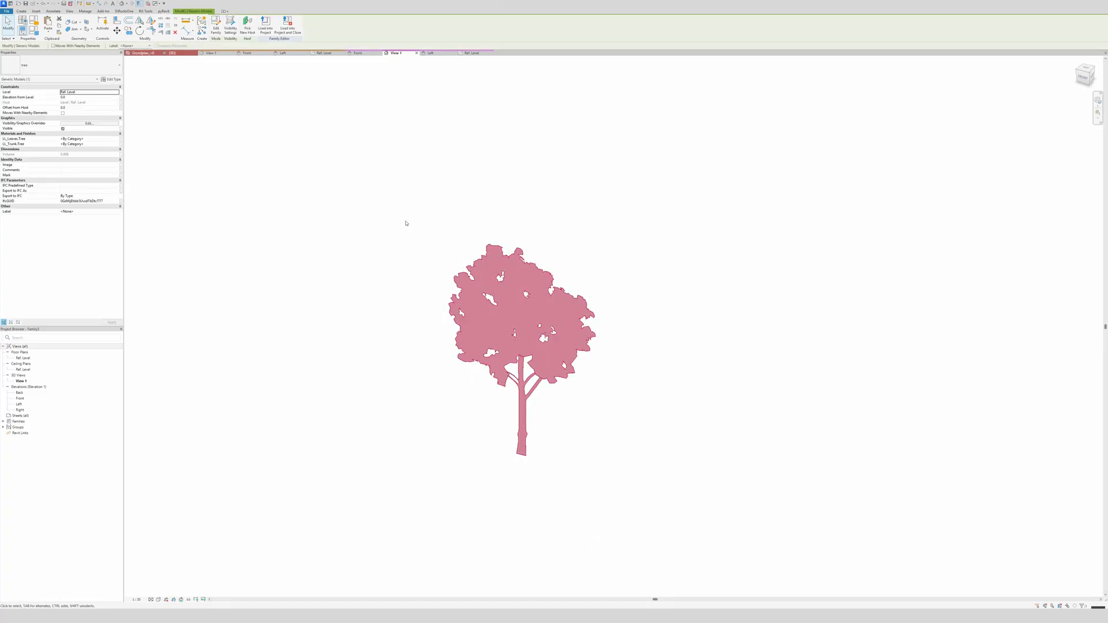
left_click(121, 141)
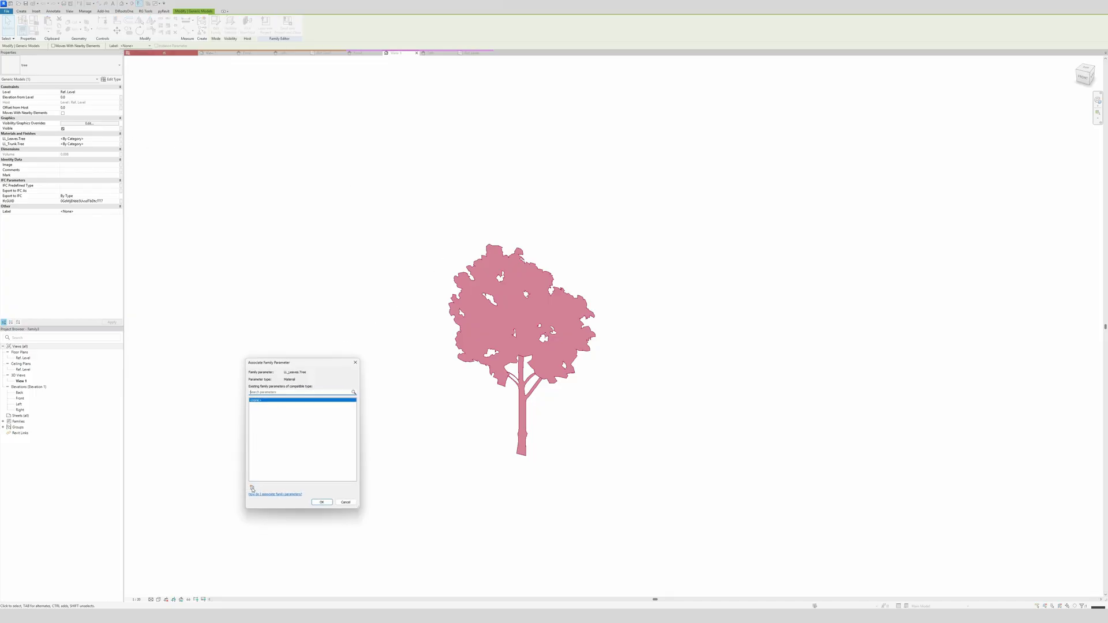
left_click(252, 488)
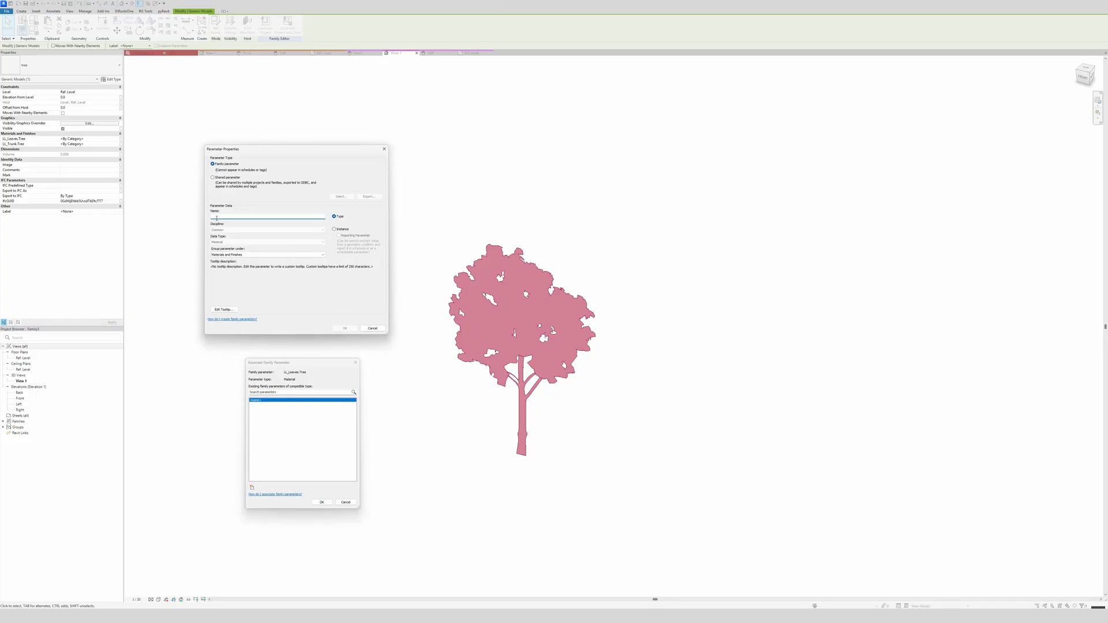
type("LL_Leaves.Tree")
left_click(344, 328)
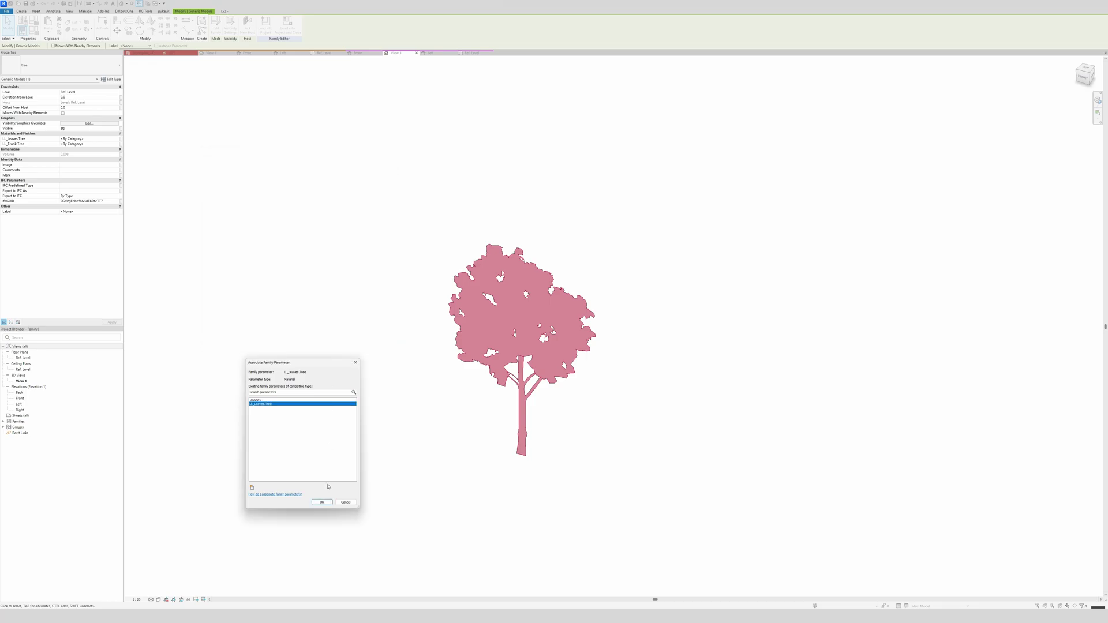
left_click(326, 503)
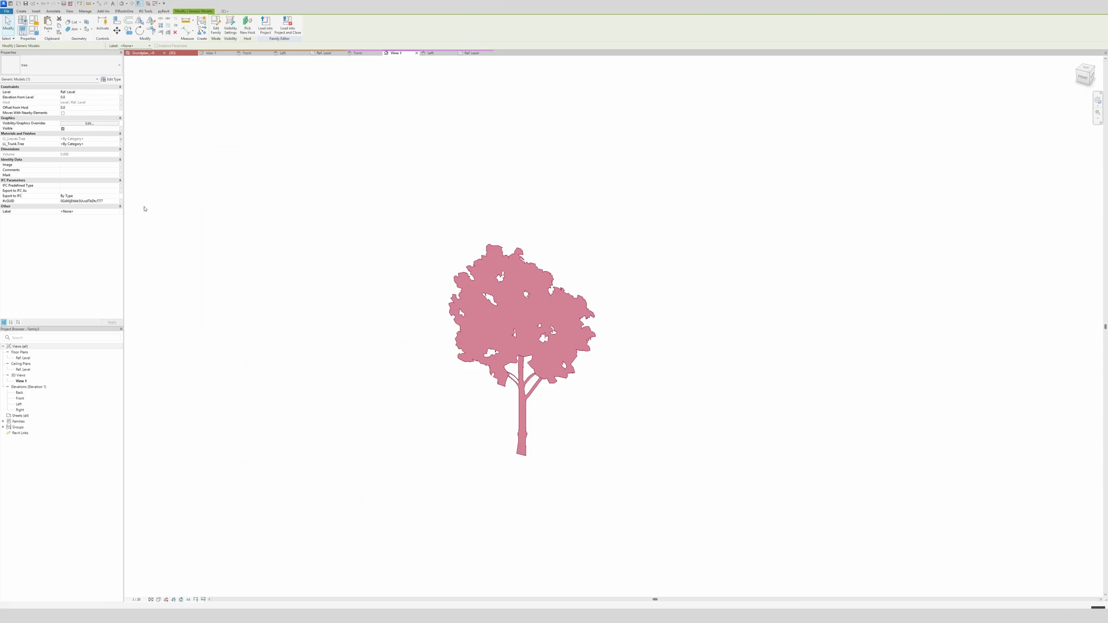
Step: Link the tree's trunk material to a new LL_Trunk.Tree family parameter
left_click(121, 146)
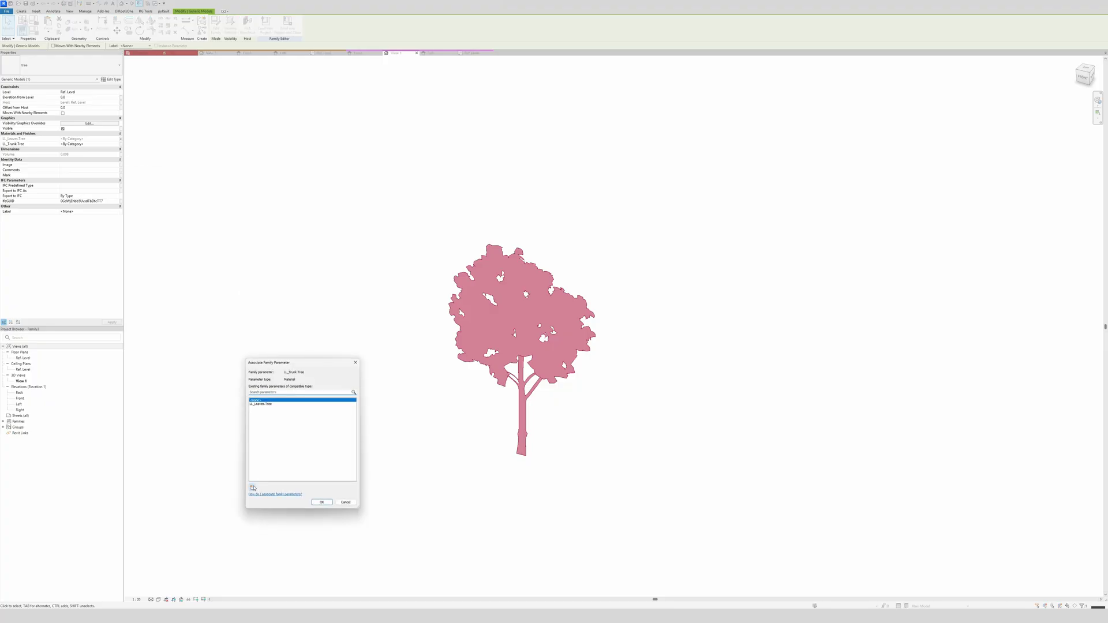
left_click(252, 488)
type("LL_Trunk.Tree")
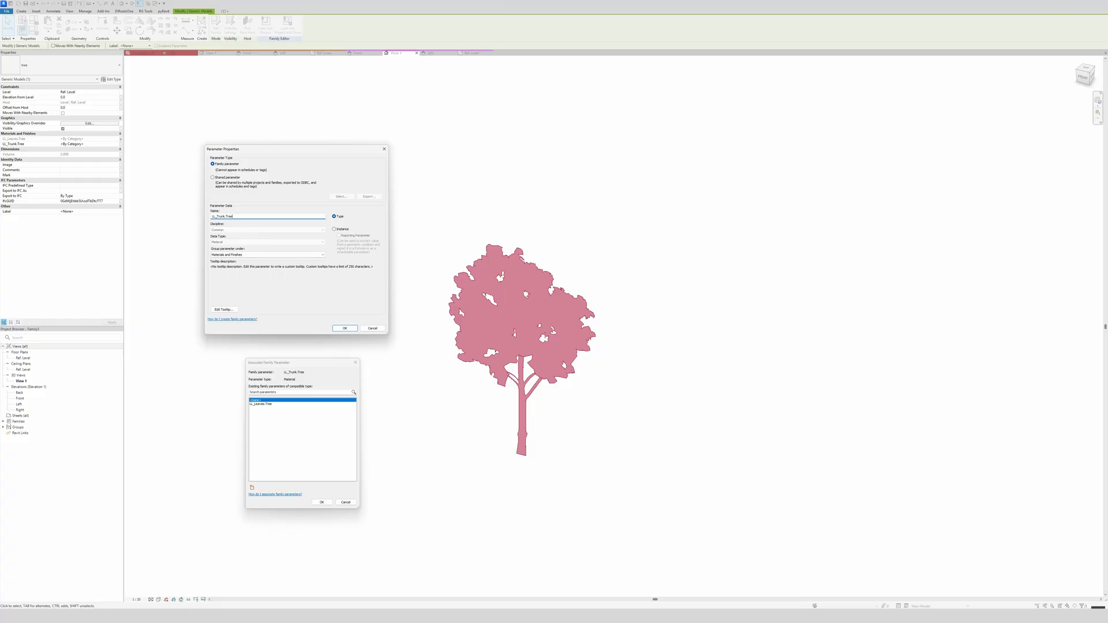
left_click(347, 328)
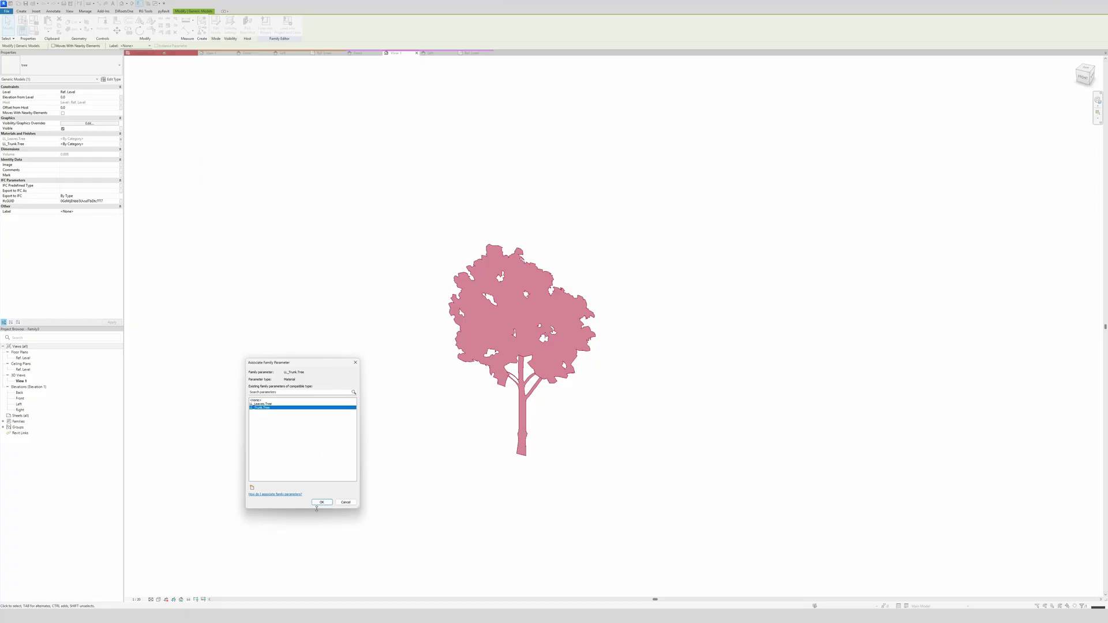
left_click(321, 502)
left_click(459, 464)
scroll(570, 402, "up", 2)
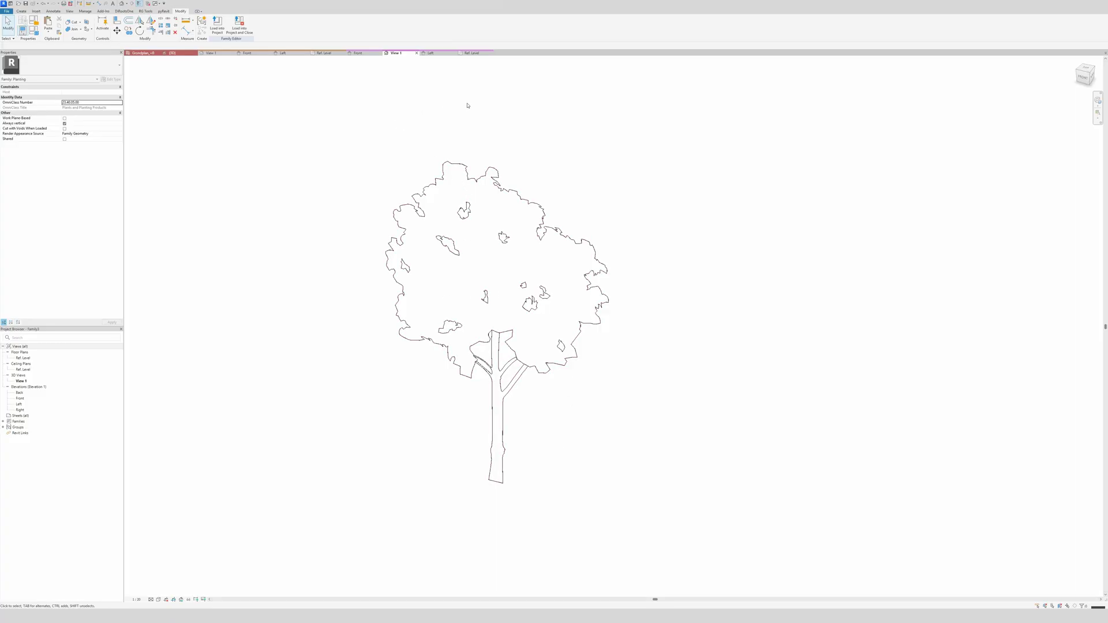
left_click(546, 217)
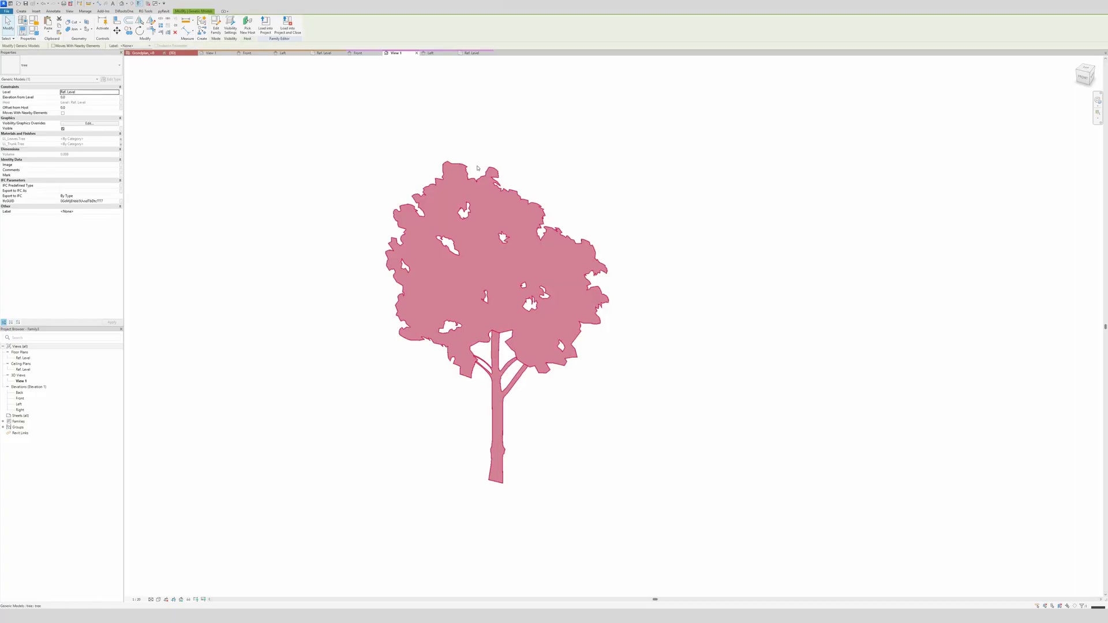
Step: Rotate a copy of the tree 90° about the reference-plane intersection to make a vertical copy
left_click(470, 53)
scroll(610, 314, "up", 5)
scroll(573, 260, "up", 2)
middle_click_drag(572, 261, 576, 309)
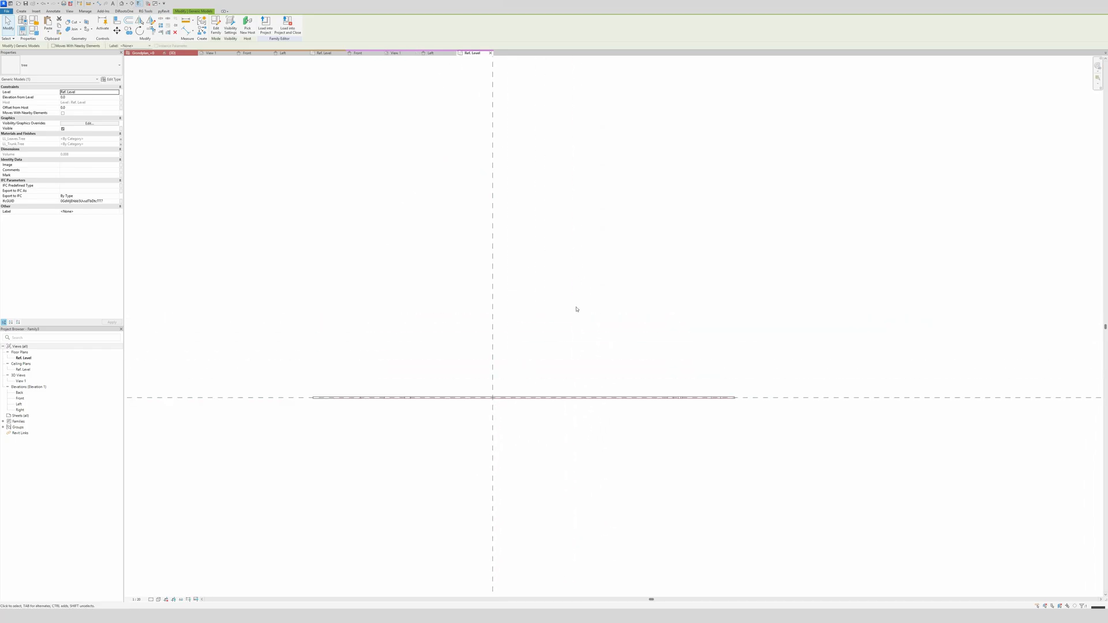
key("r")
key("o")
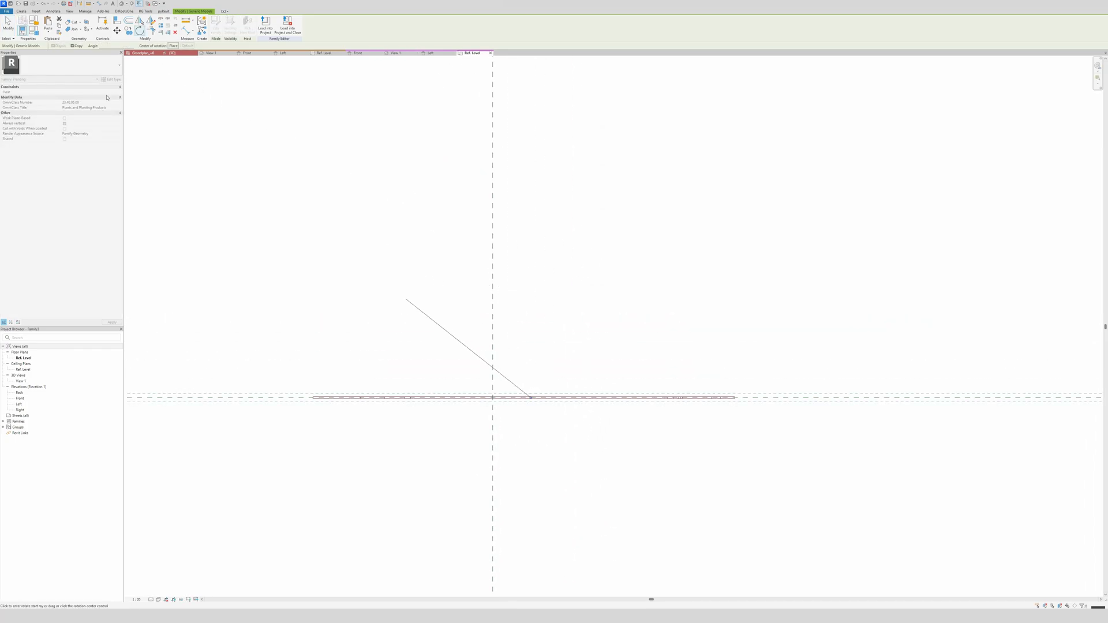
left_click(75, 46)
left_click(73, 45)
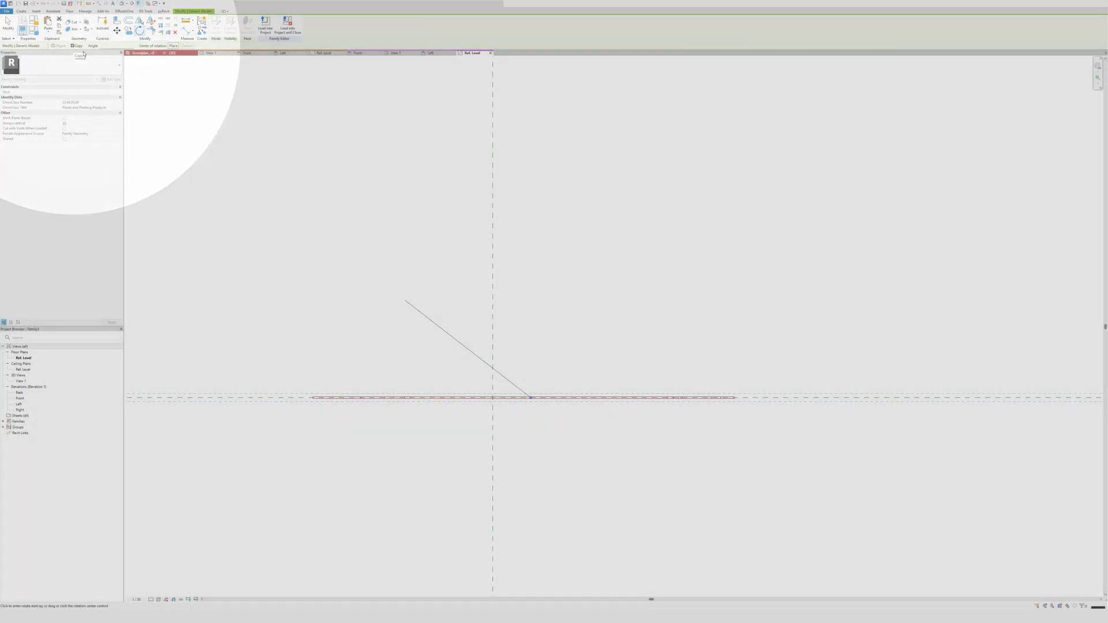
left_click(528, 396)
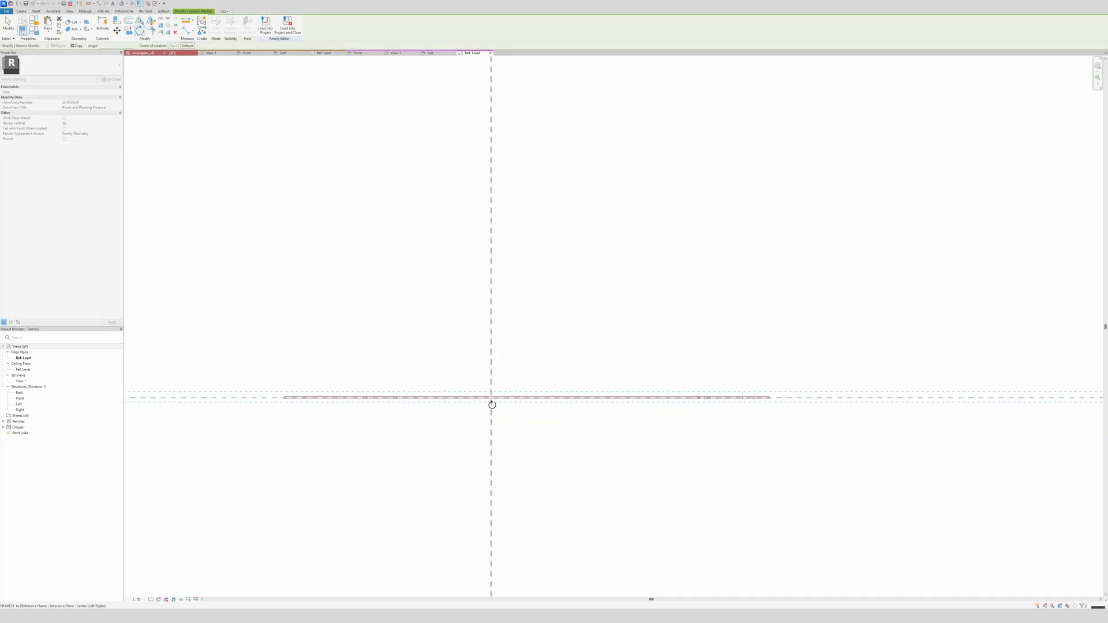
scroll(491, 405, "up", 4)
left_click(489, 376)
left_click(517, 380)
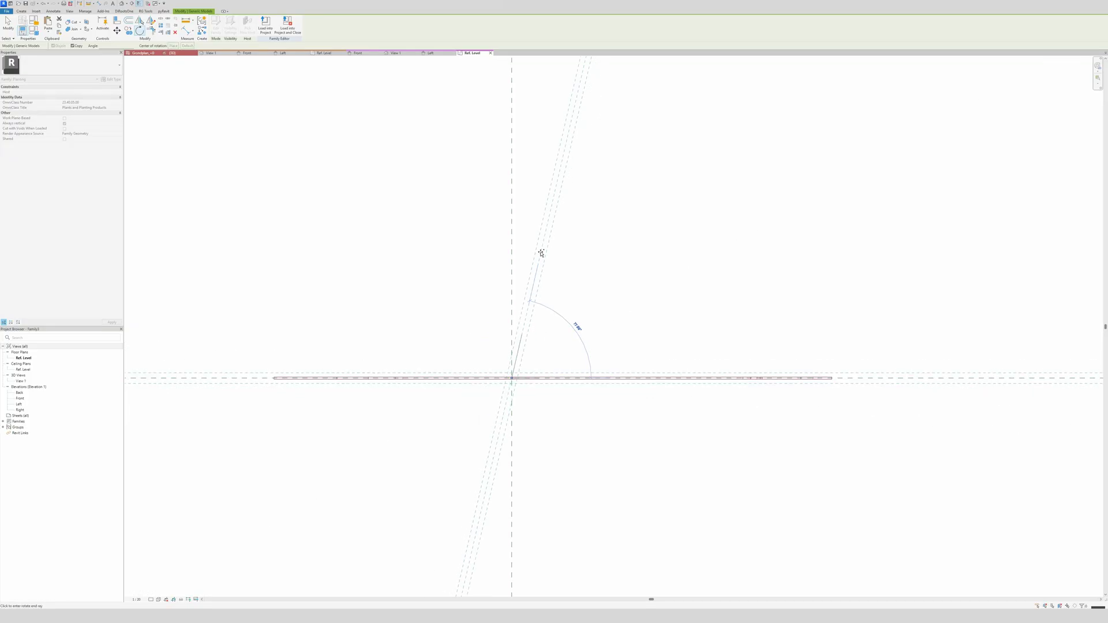
left_click(541, 254)
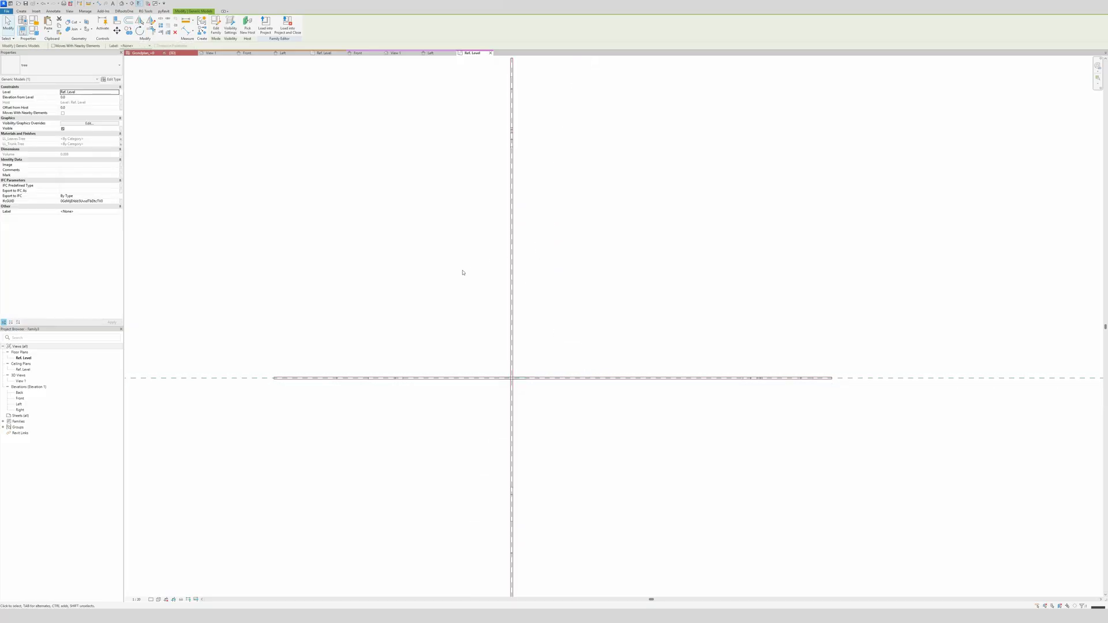
Step: Rotate another copy of the tree 45° to create a diagonal element
key("r")
key("o")
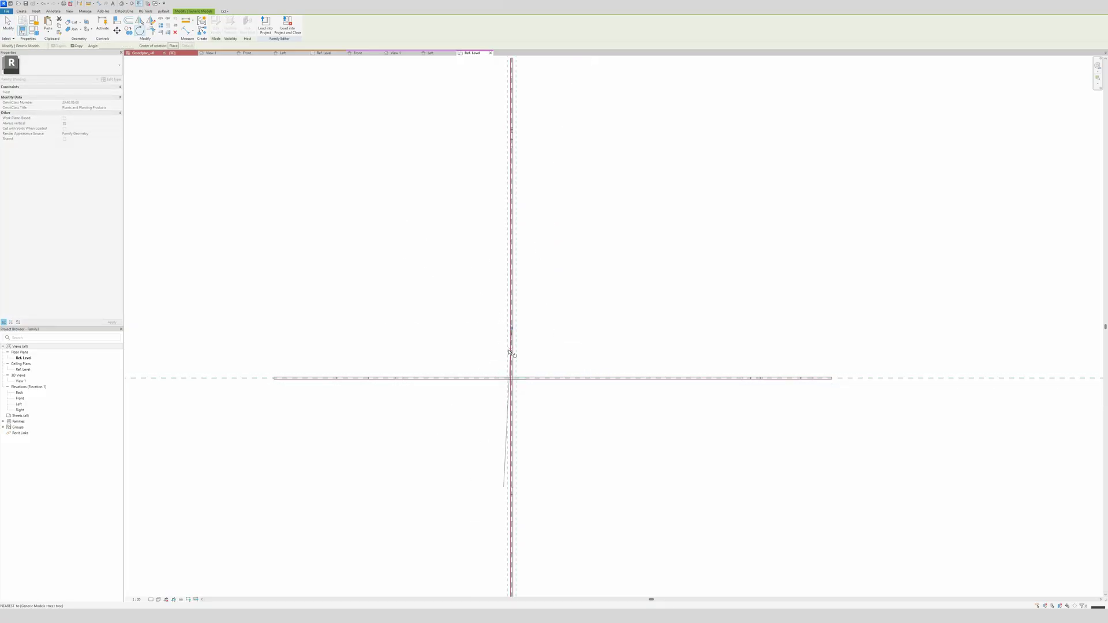
scroll(510, 369, "up", 4)
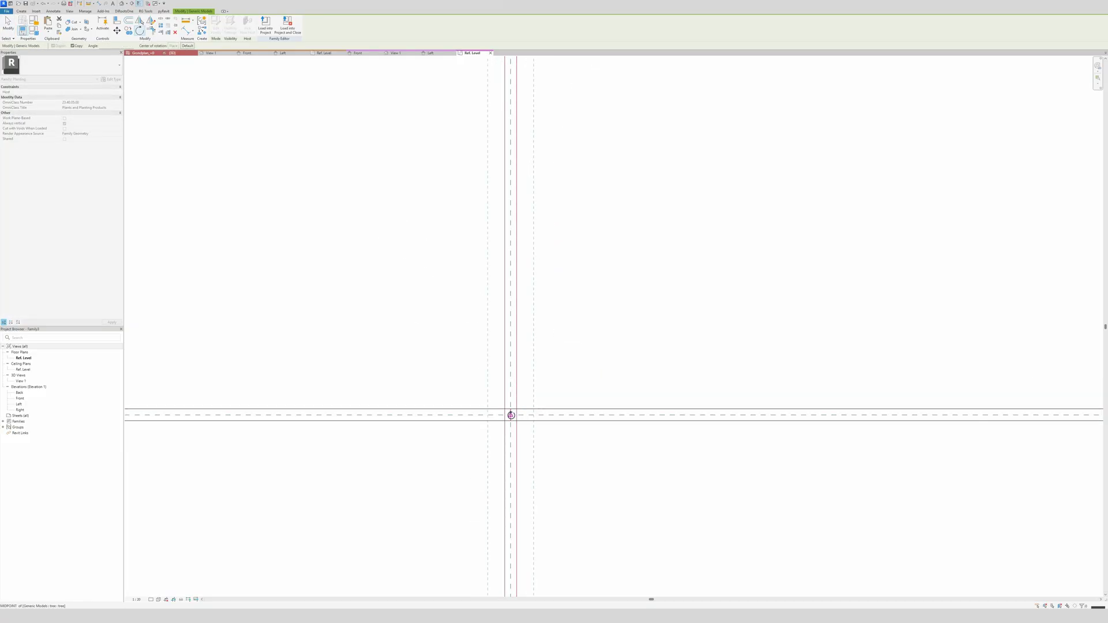
scroll(510, 423, "down", 4)
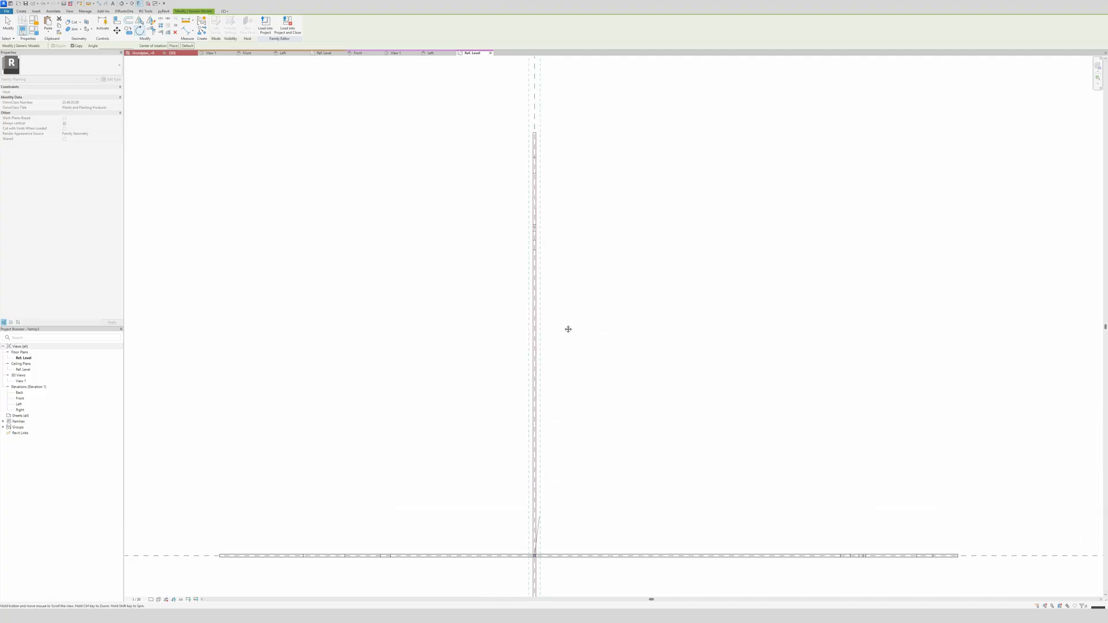
left_click(537, 106)
scroll(535, 101, "down", 1)
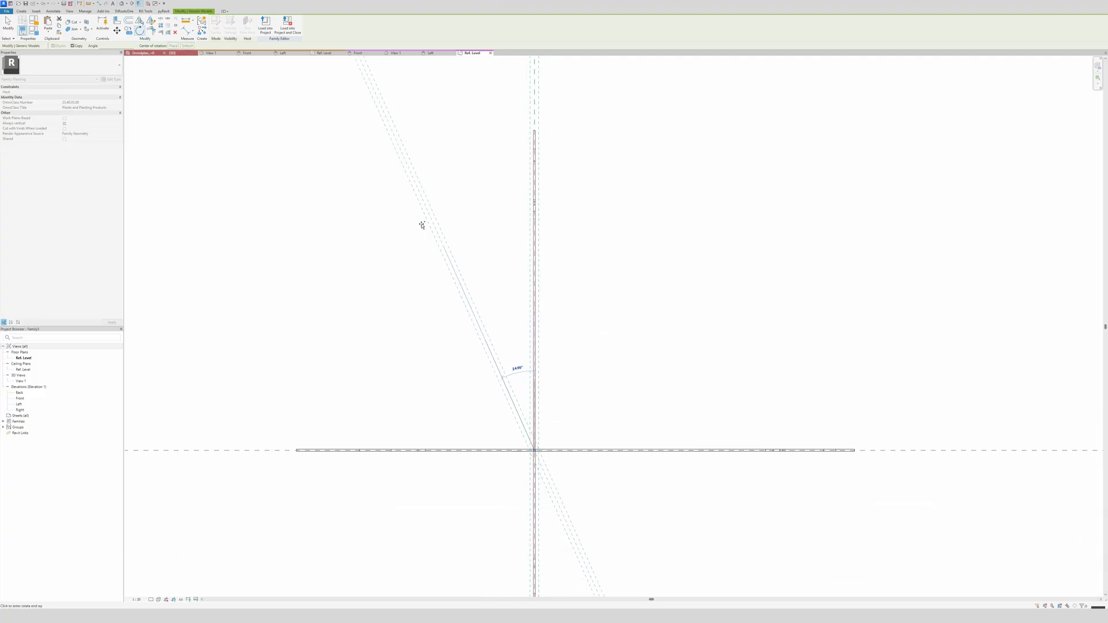
left_click(359, 282)
scroll(423, 277, "down", 2)
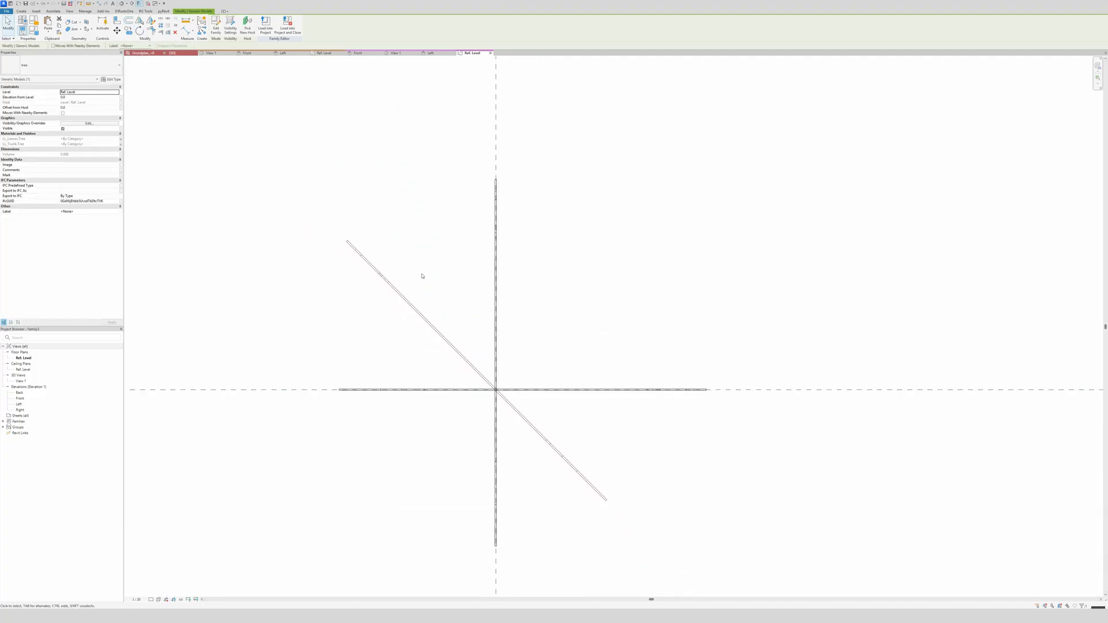
left_click(397, 268)
Step: Mirror a copy of the diagonal tree across the vertical reference plane to form an X
left_click(379, 273)
left_click(139, 21)
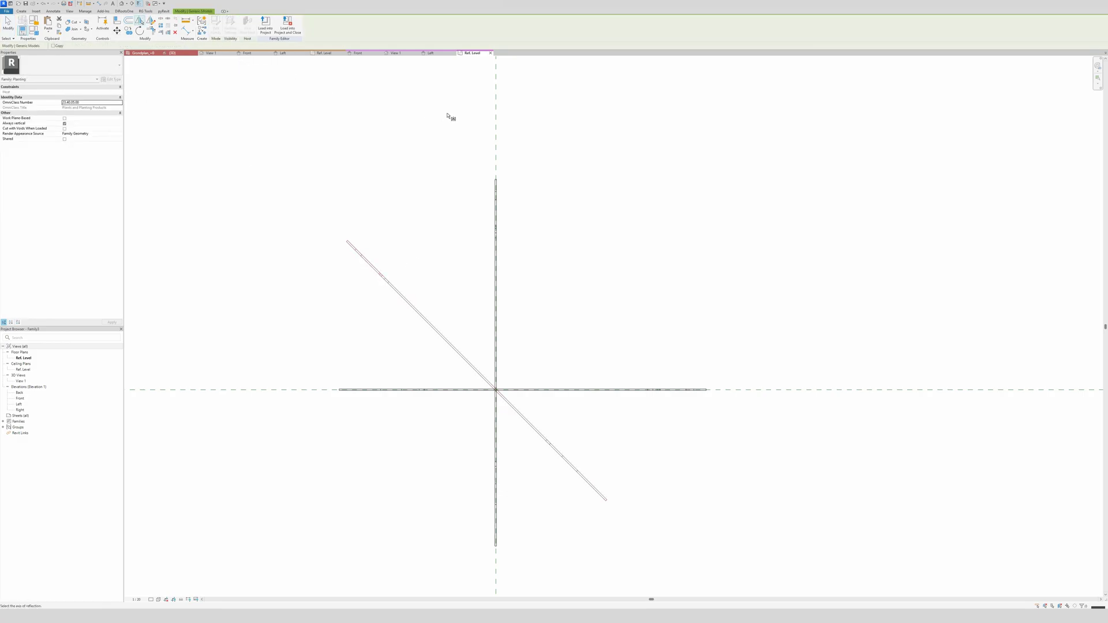
left_click(496, 125)
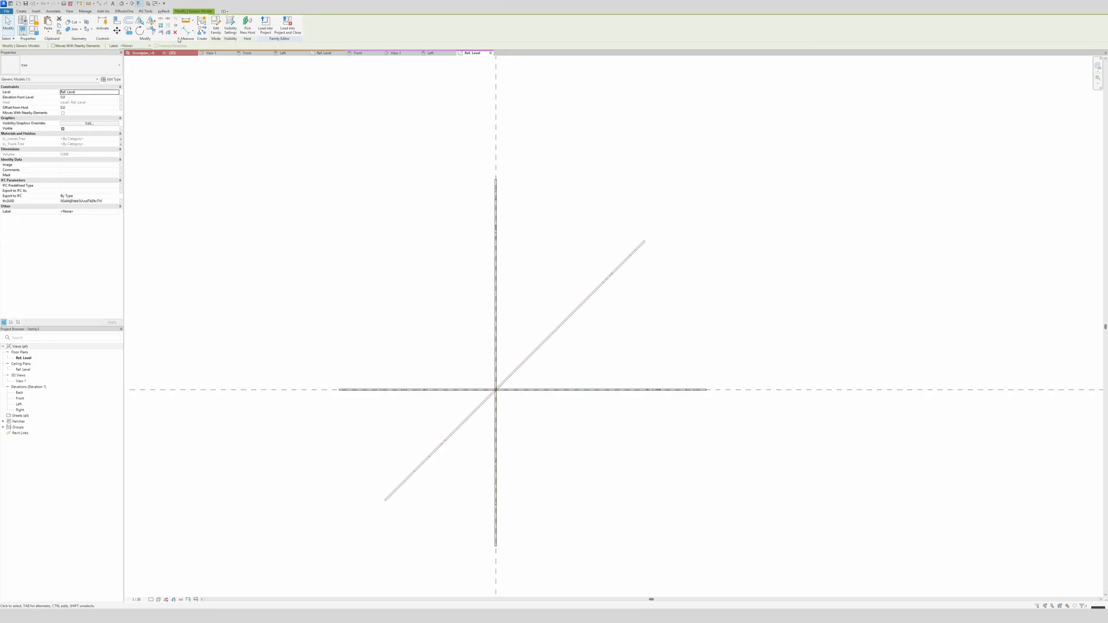
left_click(141, 21)
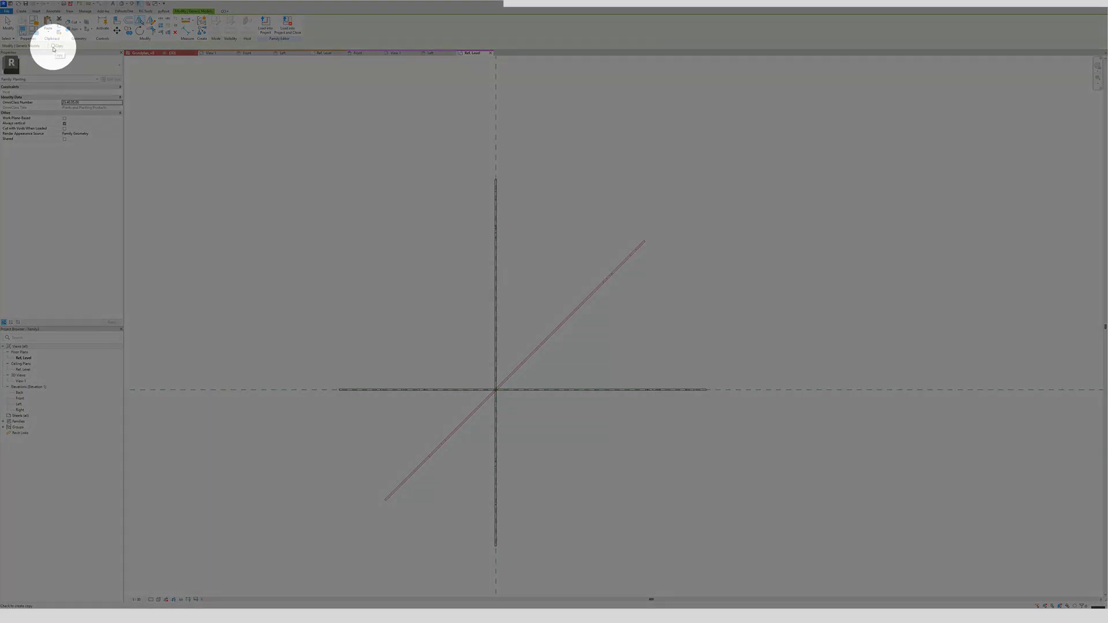
left_click(53, 46)
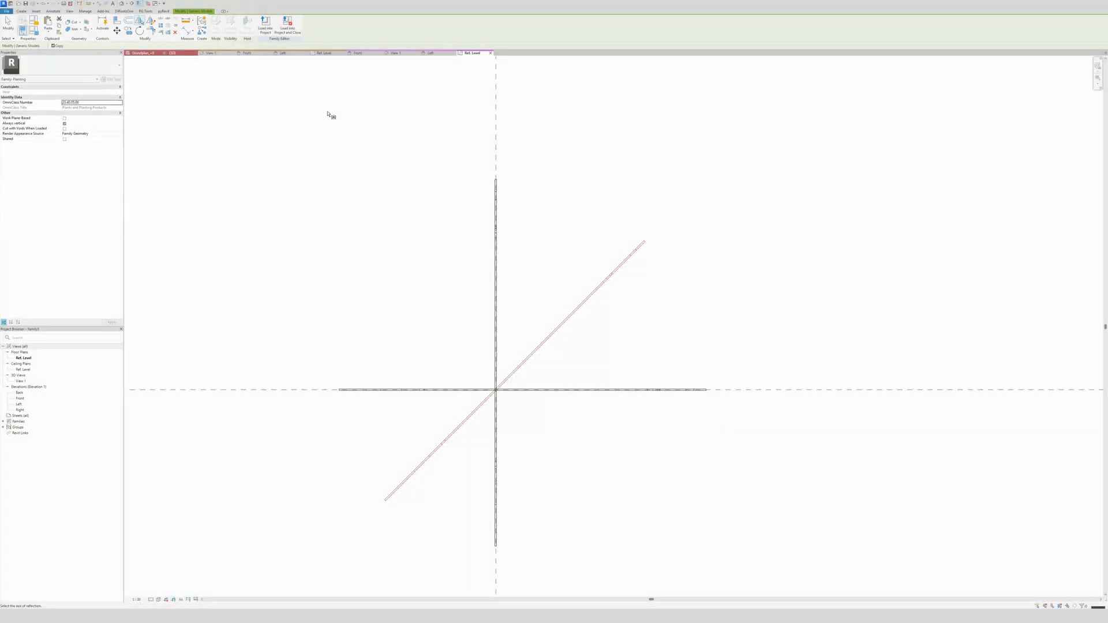
left_click(496, 104)
left_click(594, 188)
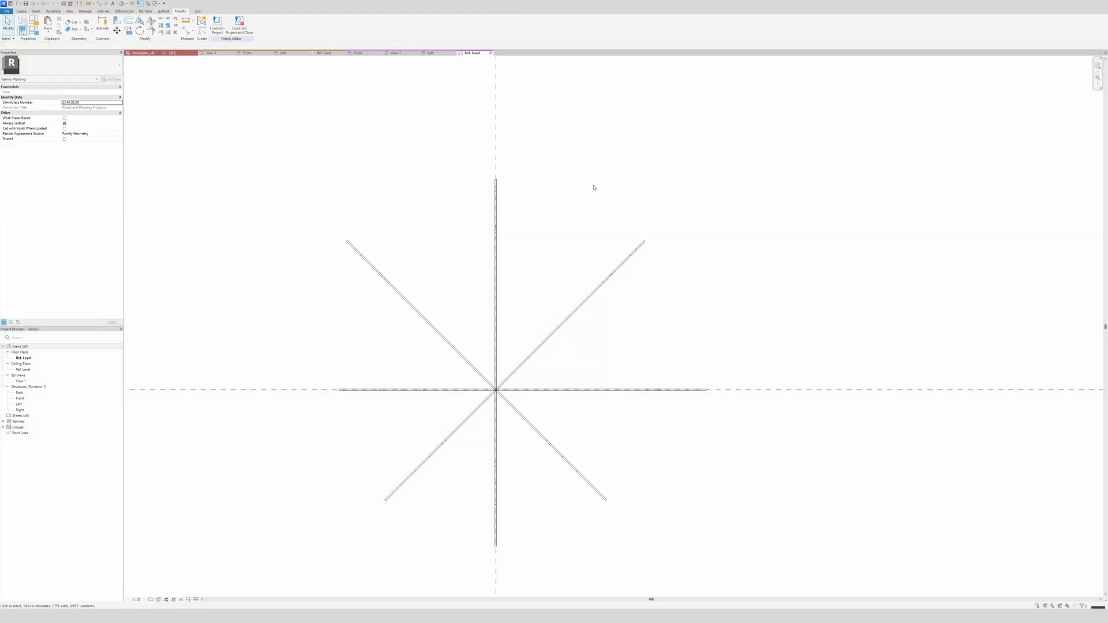
Step: Mirror the diagonal tree about a drawn 45° axis through the centre crossing
left_click(540, 426)
left_click(150, 21)
scroll(505, 384, "up", 3)
scroll(505, 384, "up", 3)
scroll(433, 372, "up", 3)
left_click(468, 440)
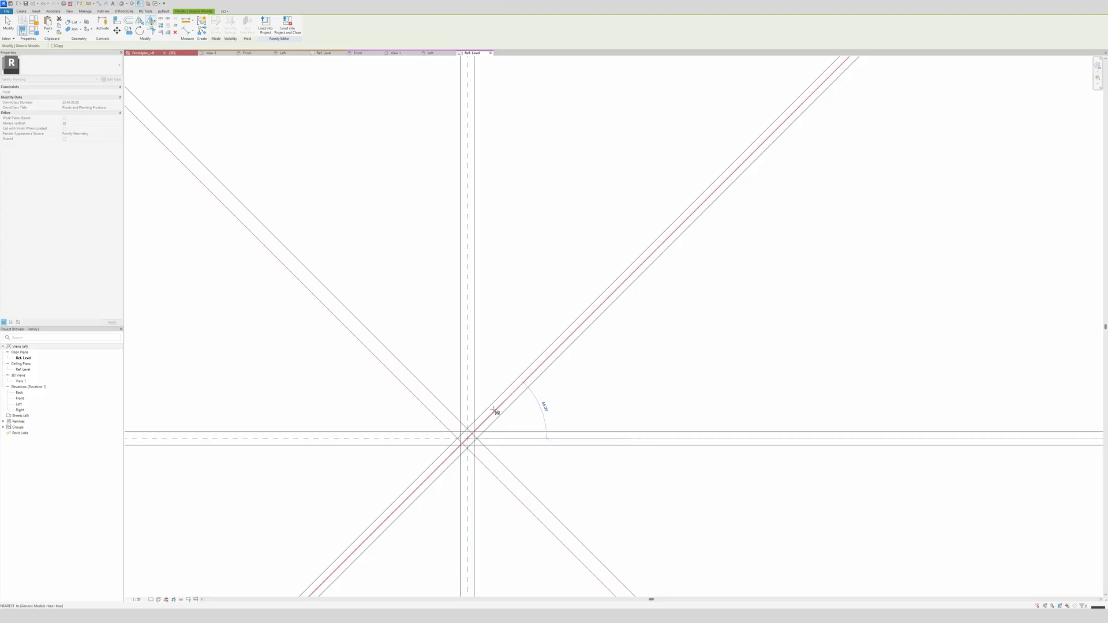
left_click(497, 409)
scroll(491, 375, "down", 5)
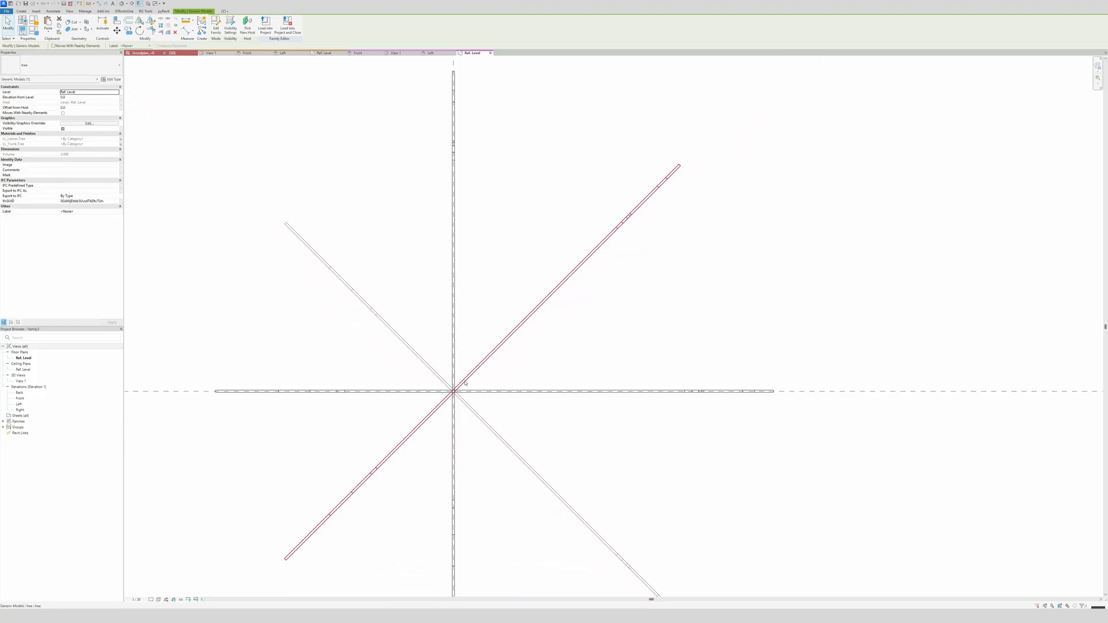
key("Escape")
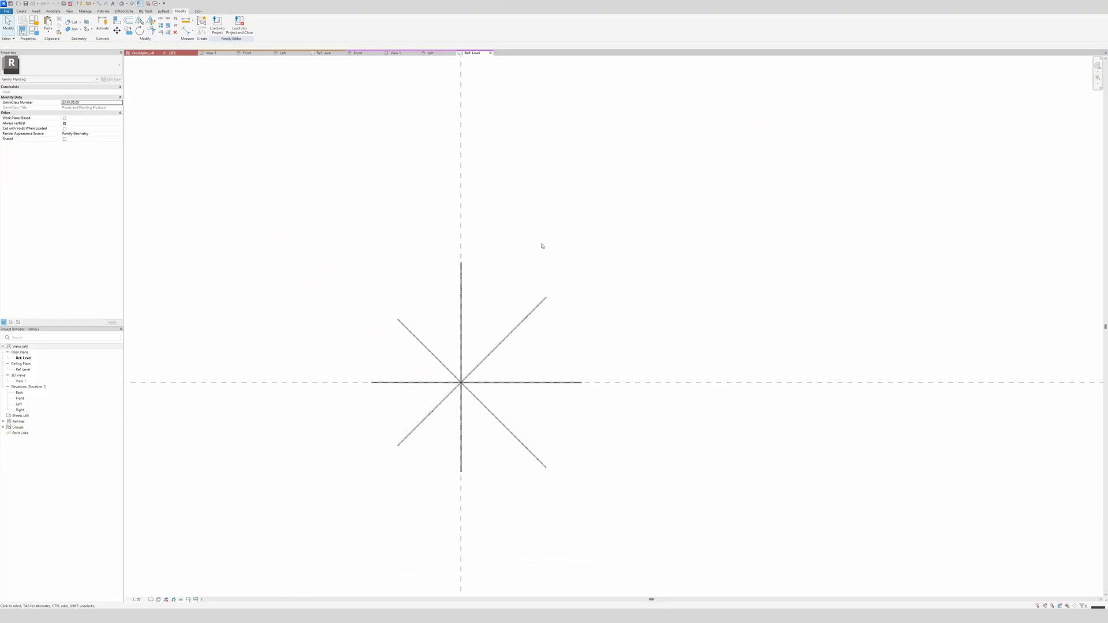
Step: Orbit the 3D view to inspect the crossing trees and select a tree element
left_click(396, 53)
middle_click_drag(480, 418, 608, 338, "shift")
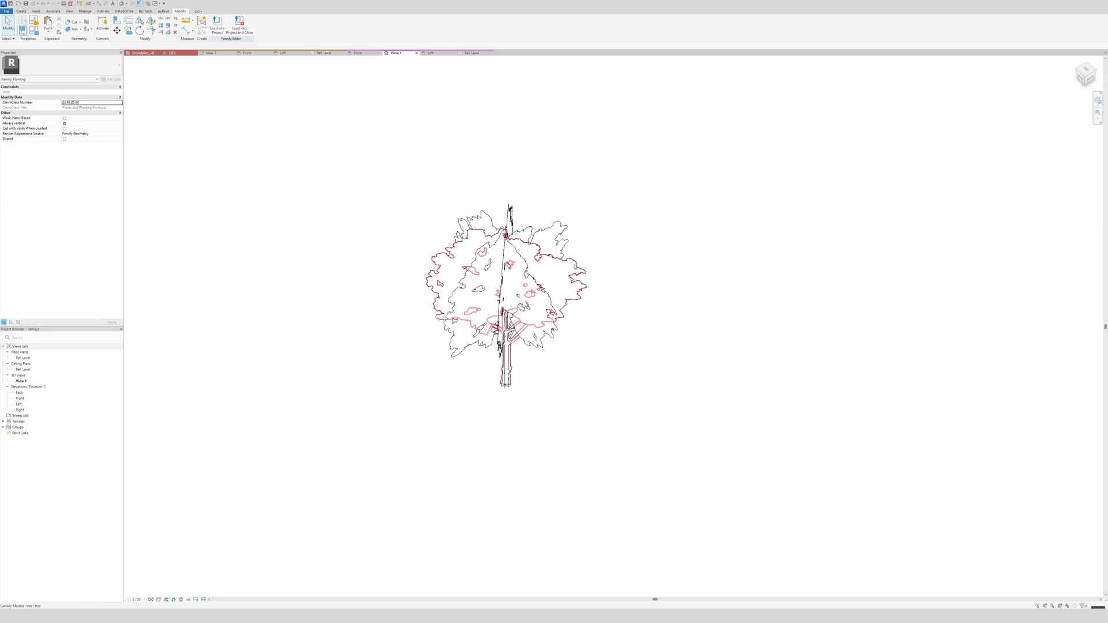
left_click(580, 300)
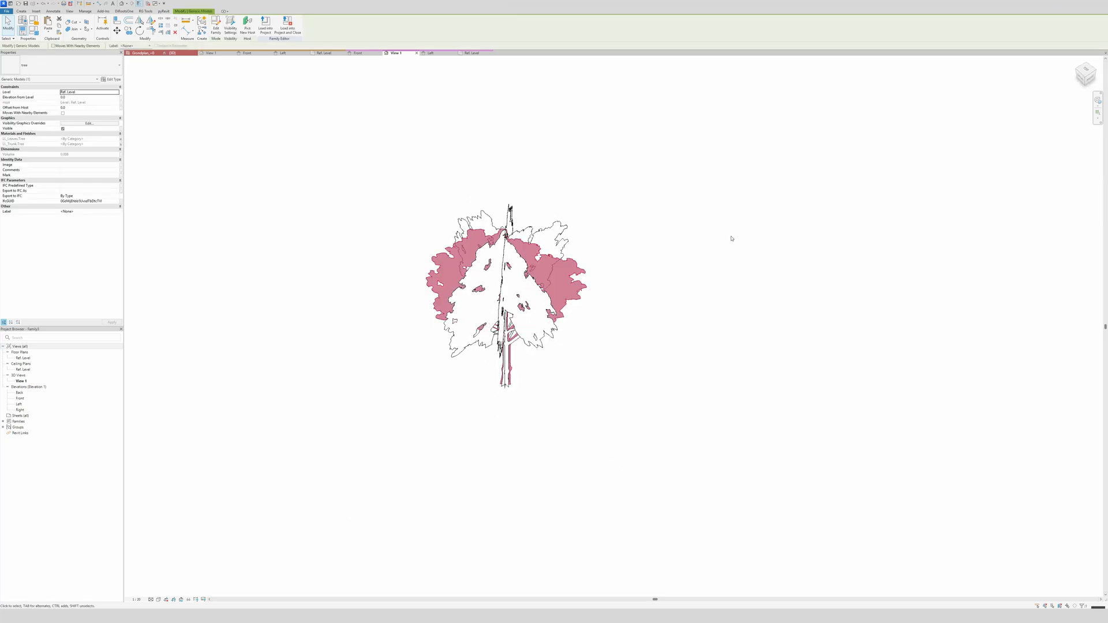
Step: Mirror one more copy along a diagonal axis in Ref. Level, then orbit the fuller tree in 3D
left_click(473, 53)
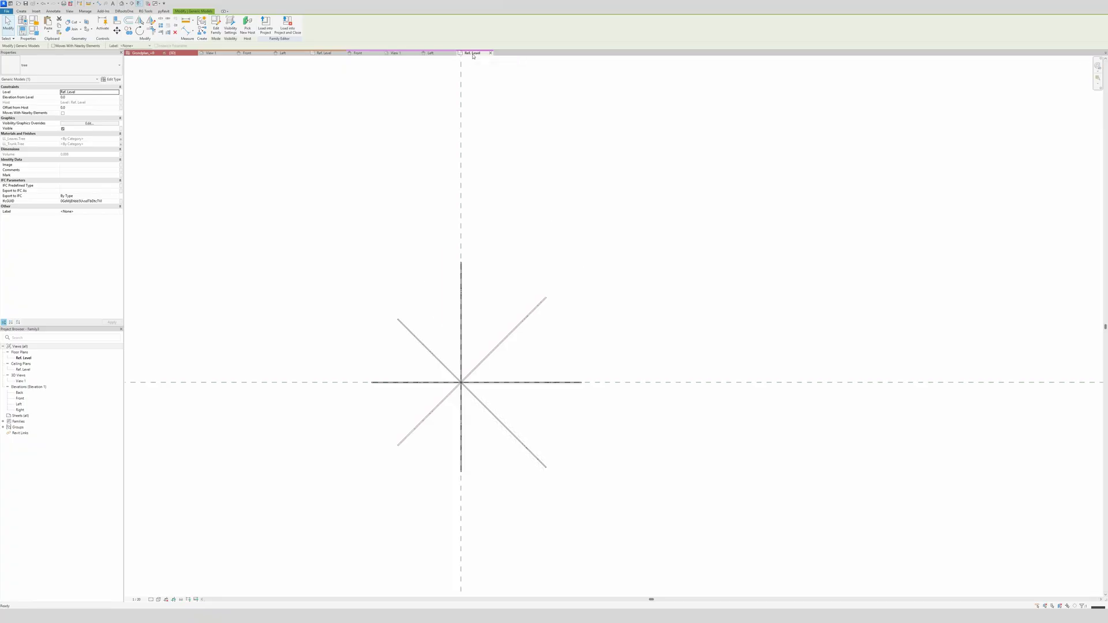
left_click(150, 23)
scroll(462, 381, "up", 5)
scroll(475, 393, "up", 3)
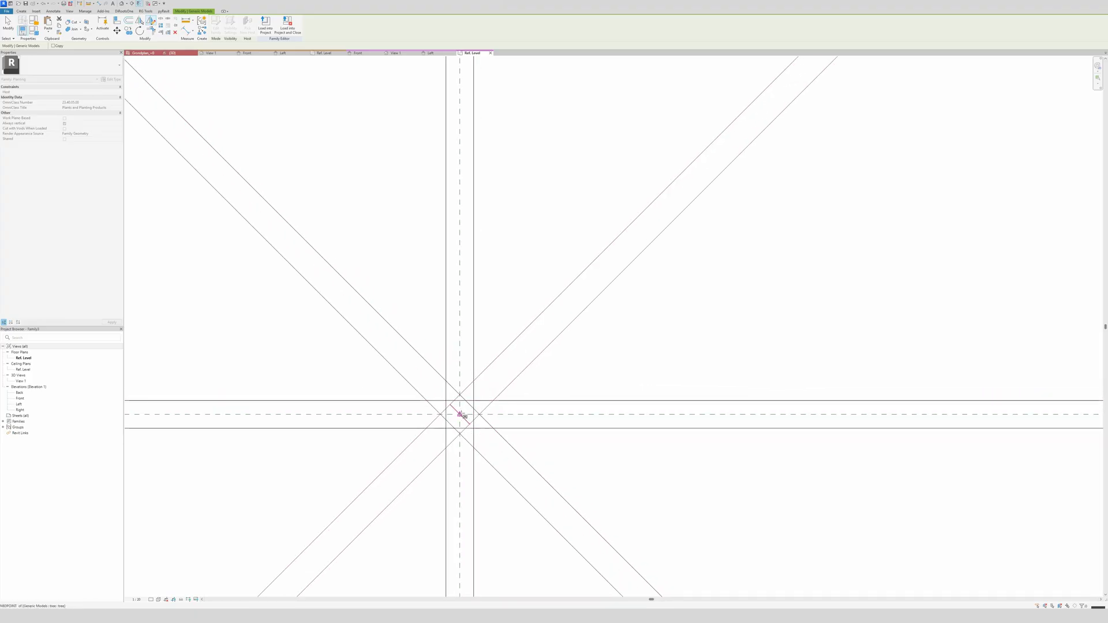
left_click(476, 401)
left_click(428, 385)
scroll(508, 378, "down", 5)
scroll(529, 320, "down", 1)
key("Escape")
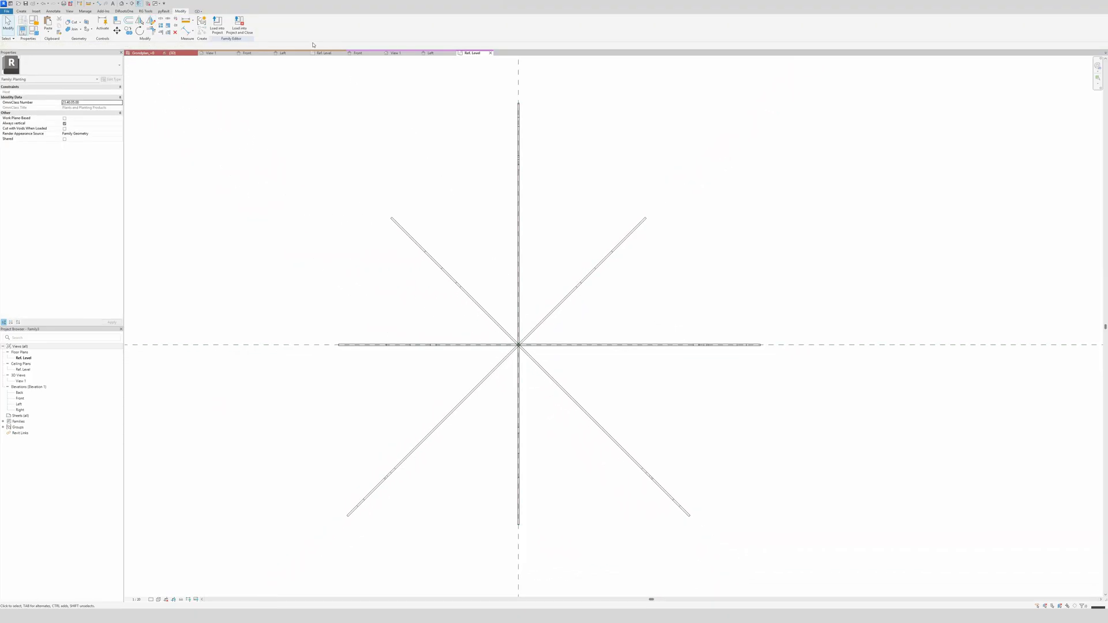
left_click(394, 53)
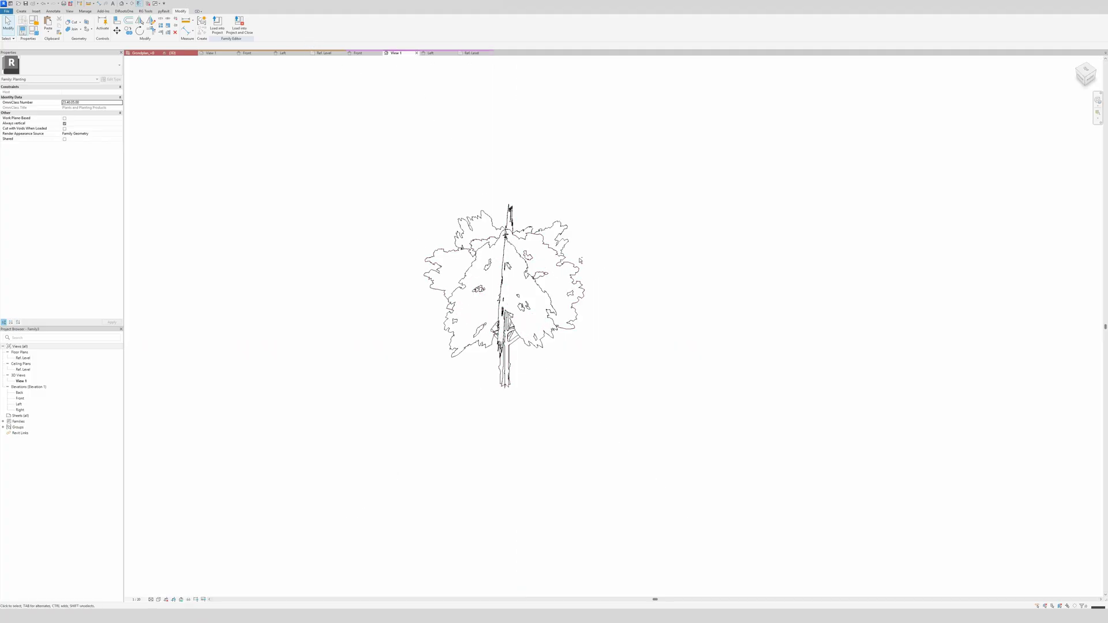
middle_click_drag(580, 261, 489, 172, "shift")
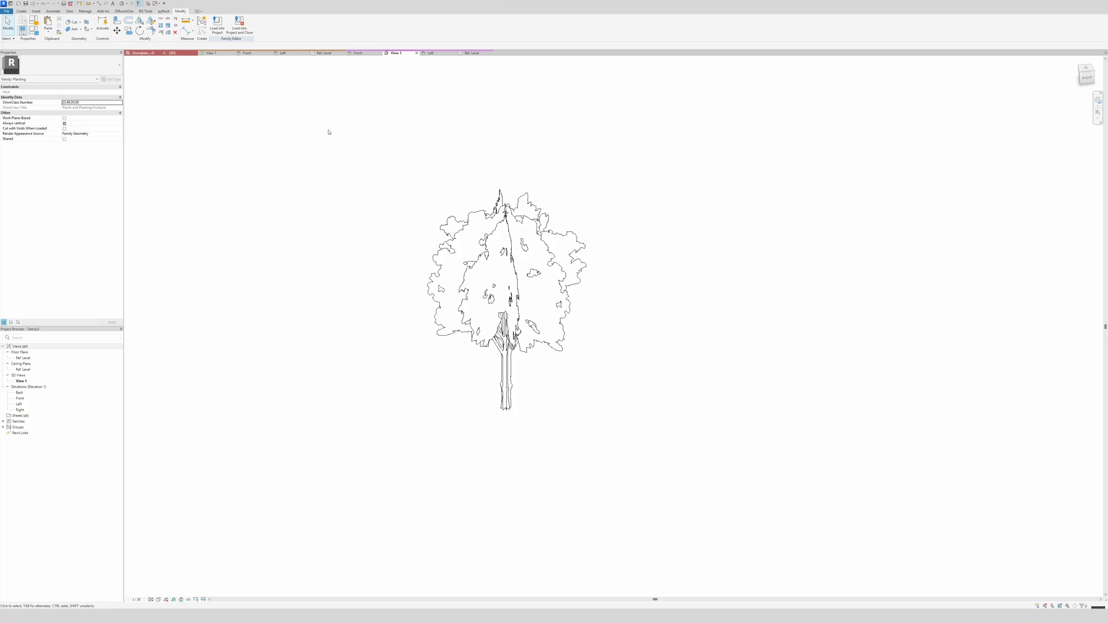
Step: Load the planting family into YD-boom.rvt and place one tree on the sloped site terrain
left_click(217, 24)
left_click(192, 139)
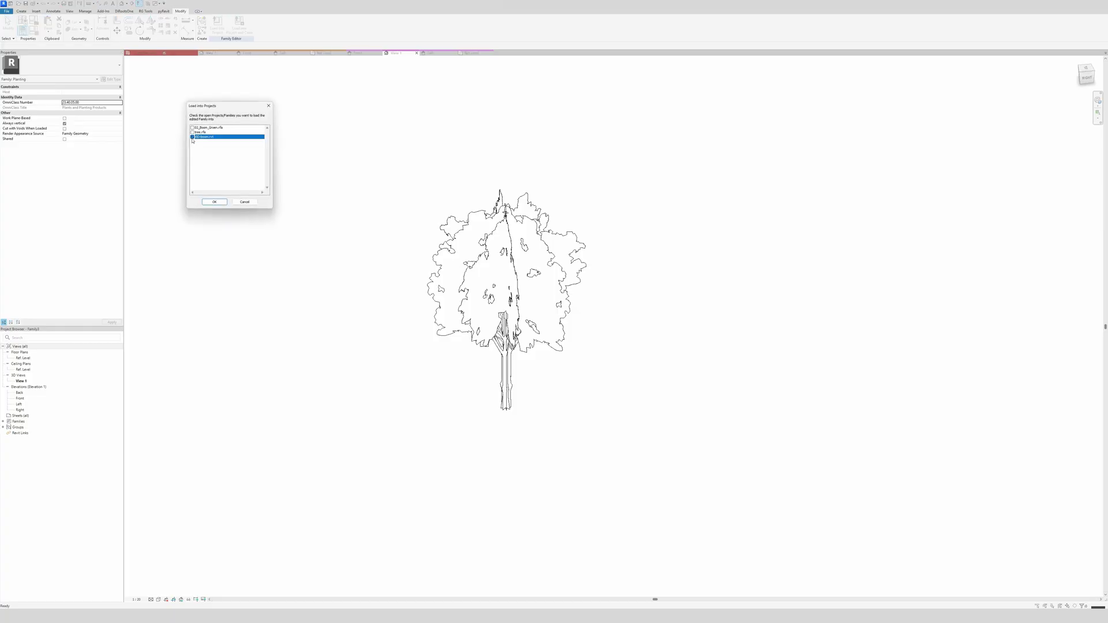
left_click(220, 202)
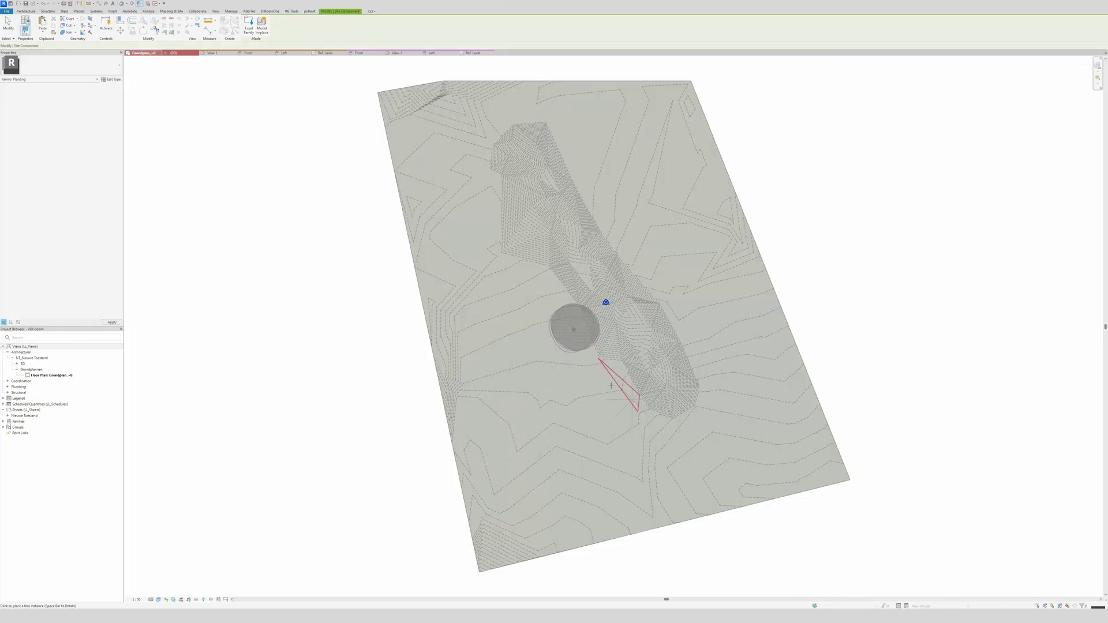
scroll(582, 381, "up", 3)
left_click(589, 403)
key("Escape")
key("Escape")
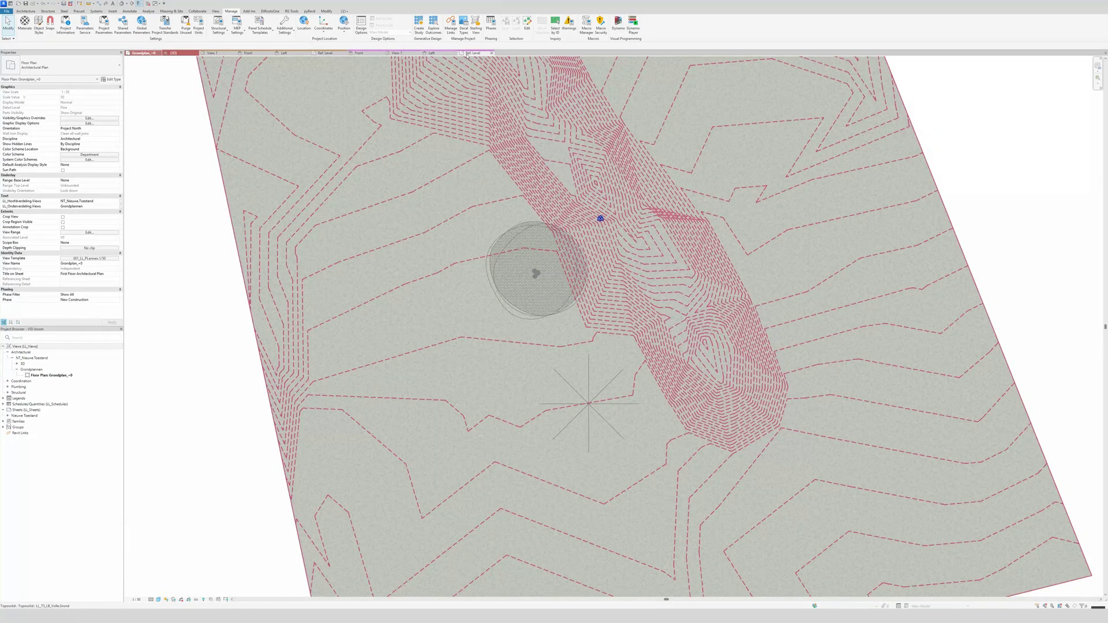
Step: Select the horizontal and vertical tree elements and switch off their Plan/RCP visibility
left_click(468, 54)
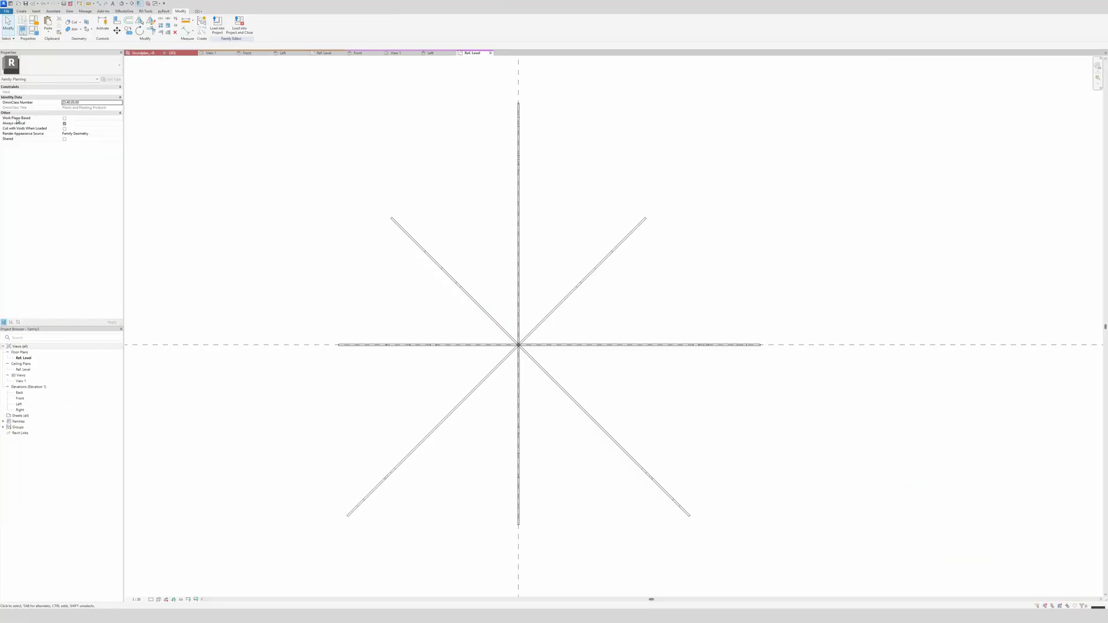
scroll(407, 240, "down", 3)
left_click_drag(280, 130, 644, 437)
left_click(535, 301)
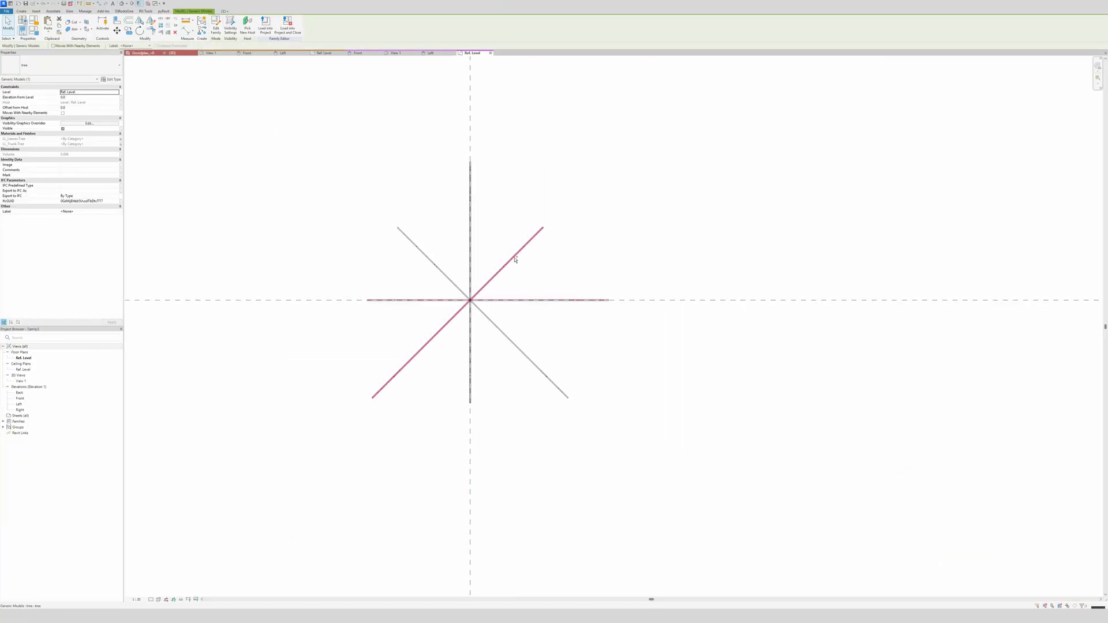
left_click(471, 242, "ctrl")
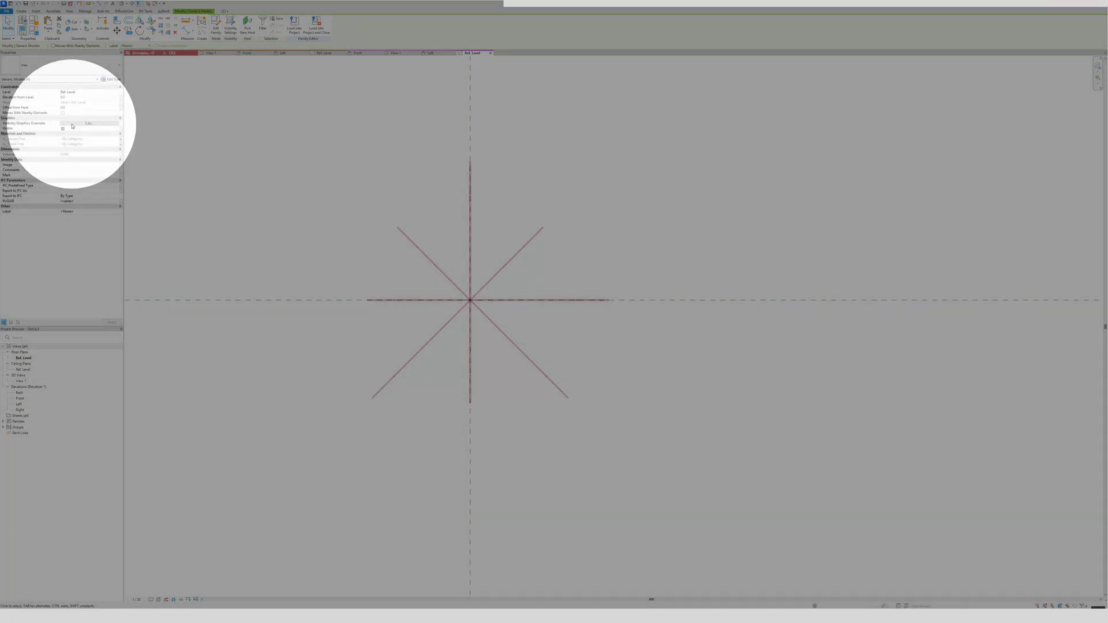
left_click(88, 123)
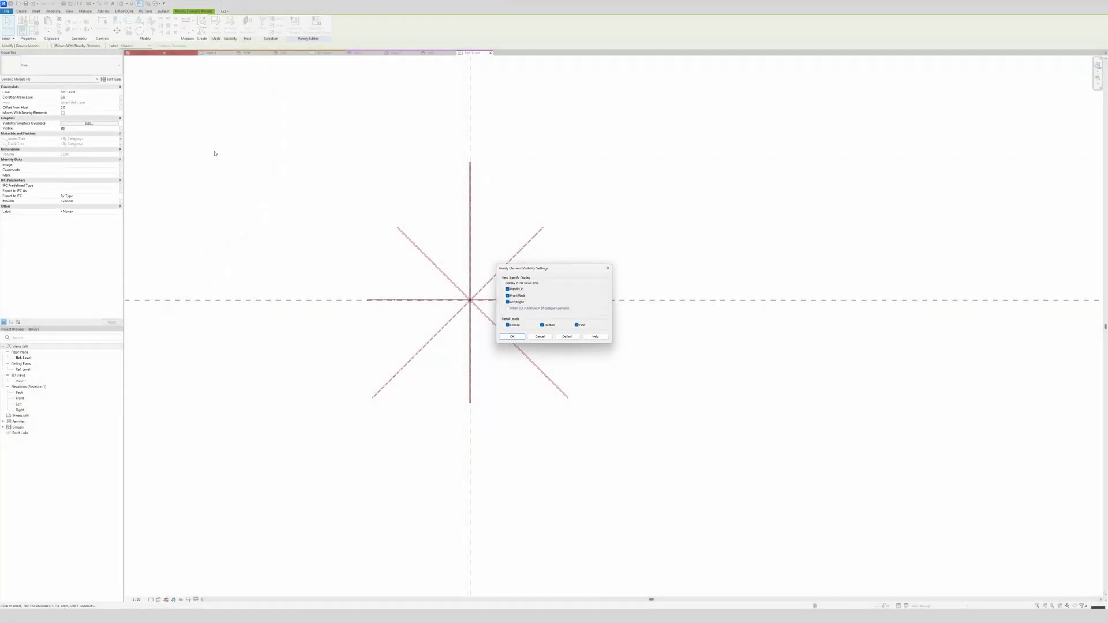
left_click(511, 336)
left_click(547, 180)
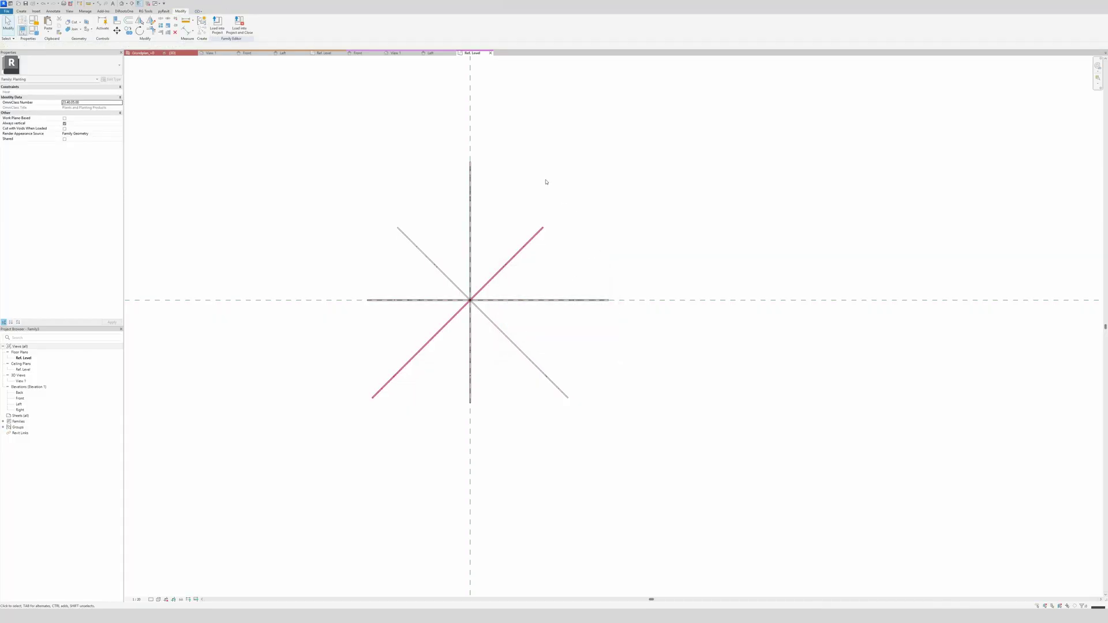
left_click(218, 26)
Step: Overwrite the existing tree family and its parameter values, then view both trees in {3D}
left_click(224, 202)
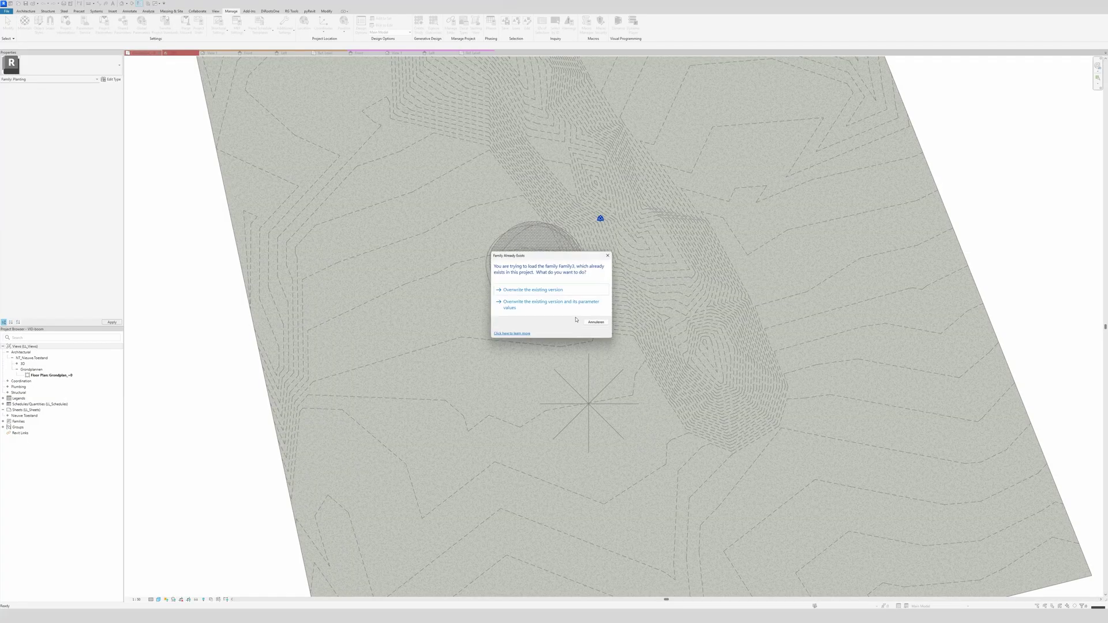
left_click(551, 304)
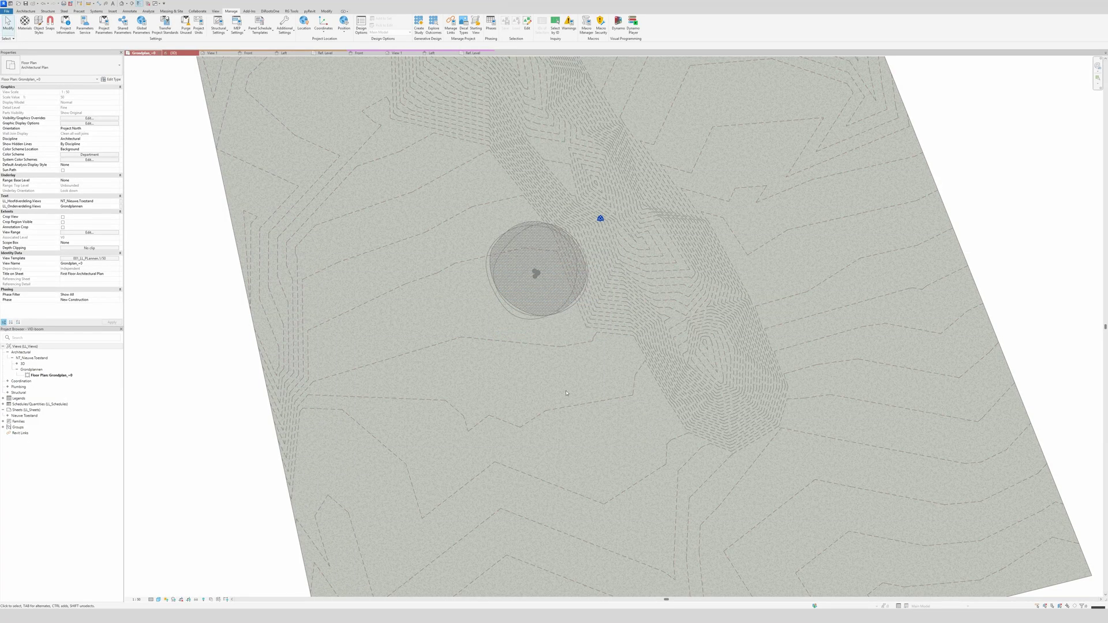
left_click(173, 52)
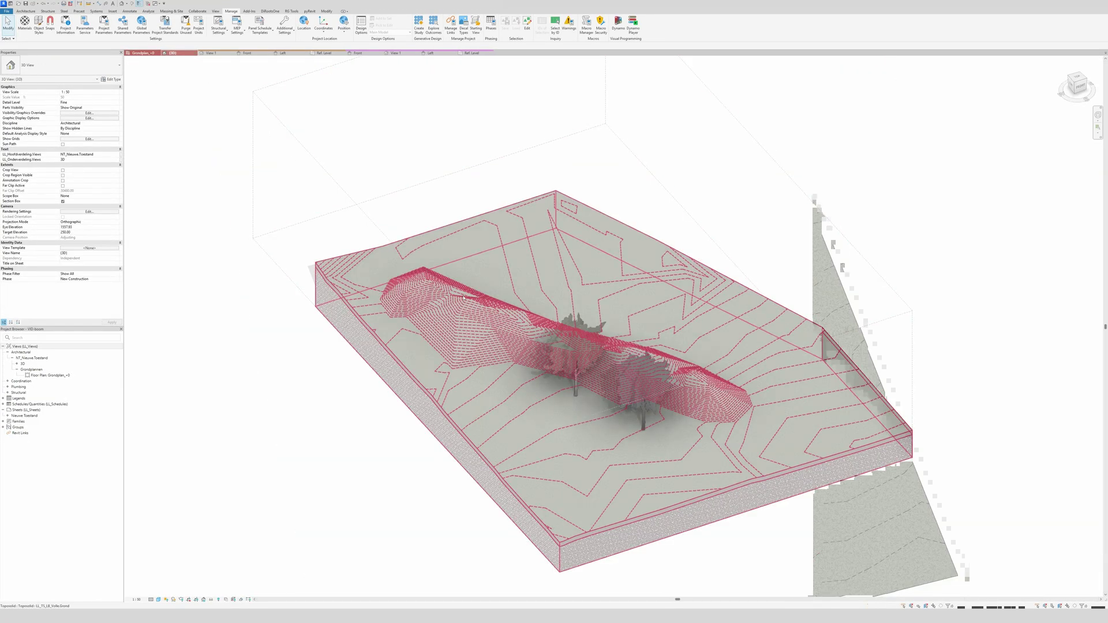
scroll(639, 425, "up", 5)
scroll(558, 458, "down", 3)
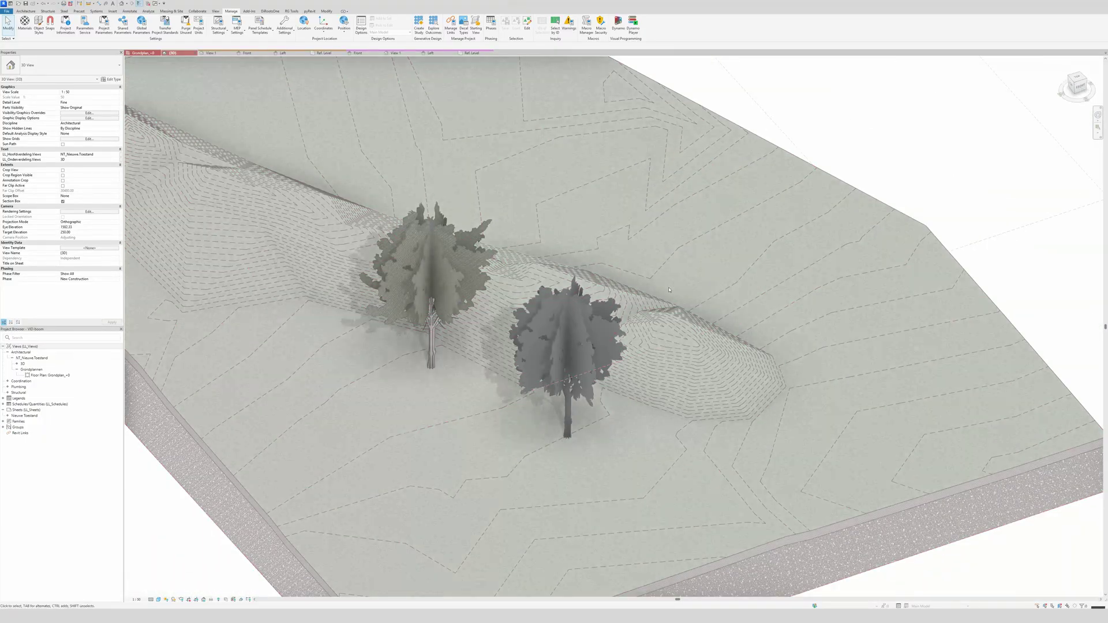
Step: Copy 02_Boom_Groen's leaf material into the new tree's LL_Leaves.Tree as Bladeren_Materiaal_Gestreept
left_click(443, 239)
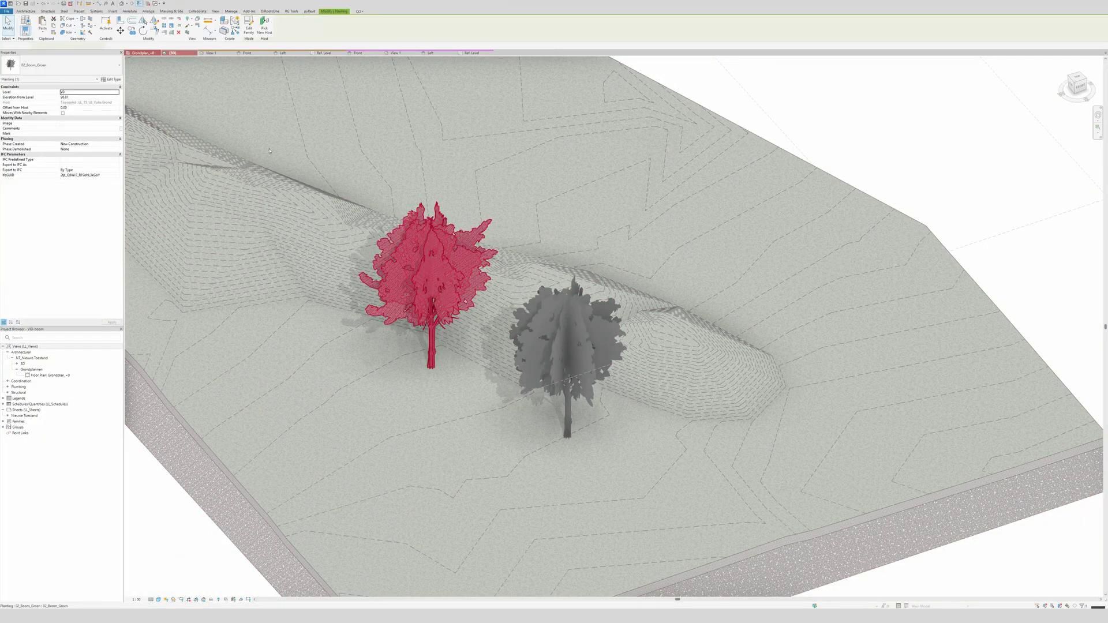
key("e")
key("t")
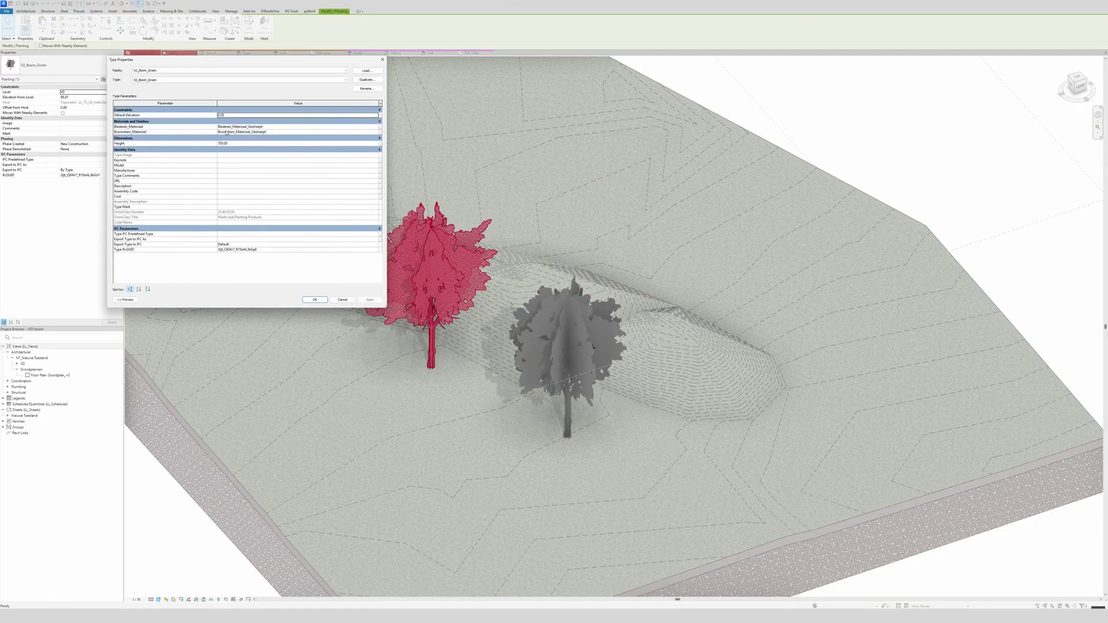
left_click(276, 127)
key("ctrl+c")
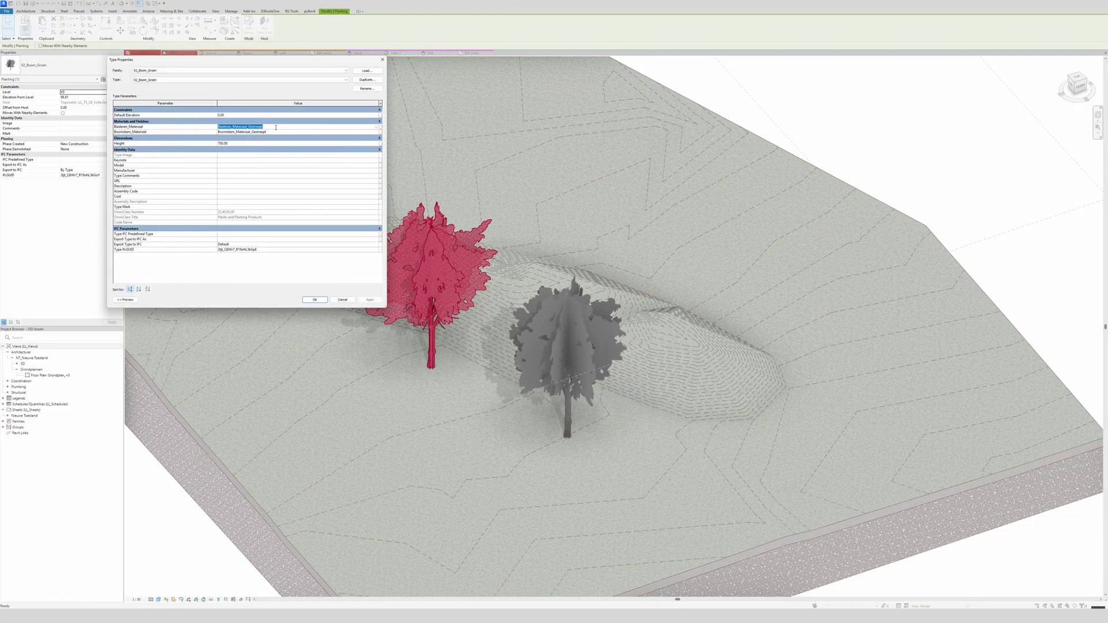
left_click(380, 61)
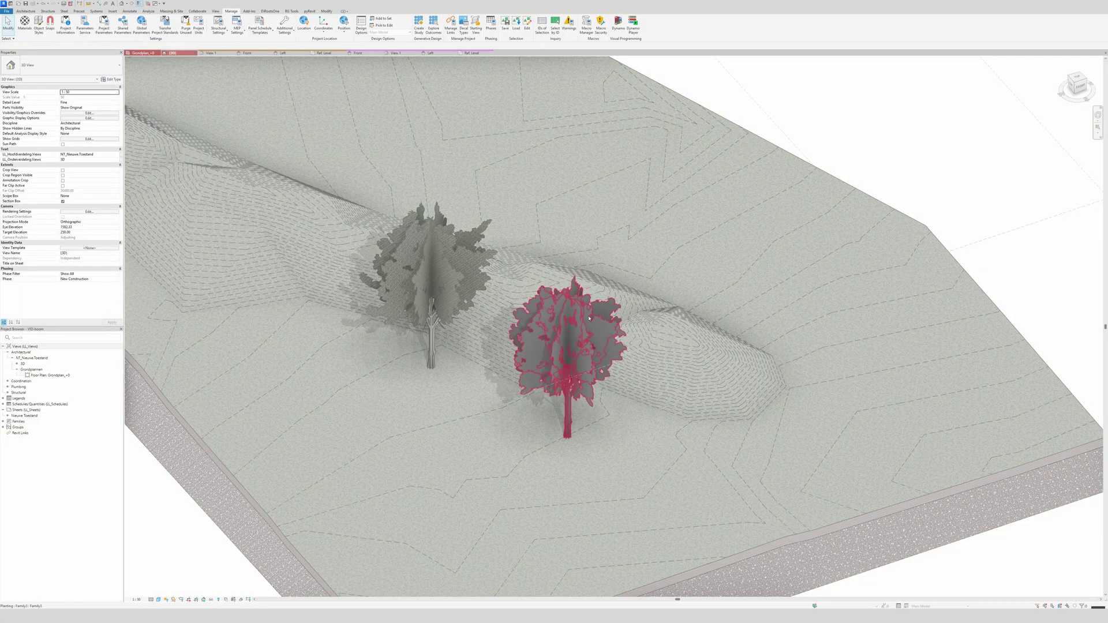
left_click(569, 346)
left_click(110, 79)
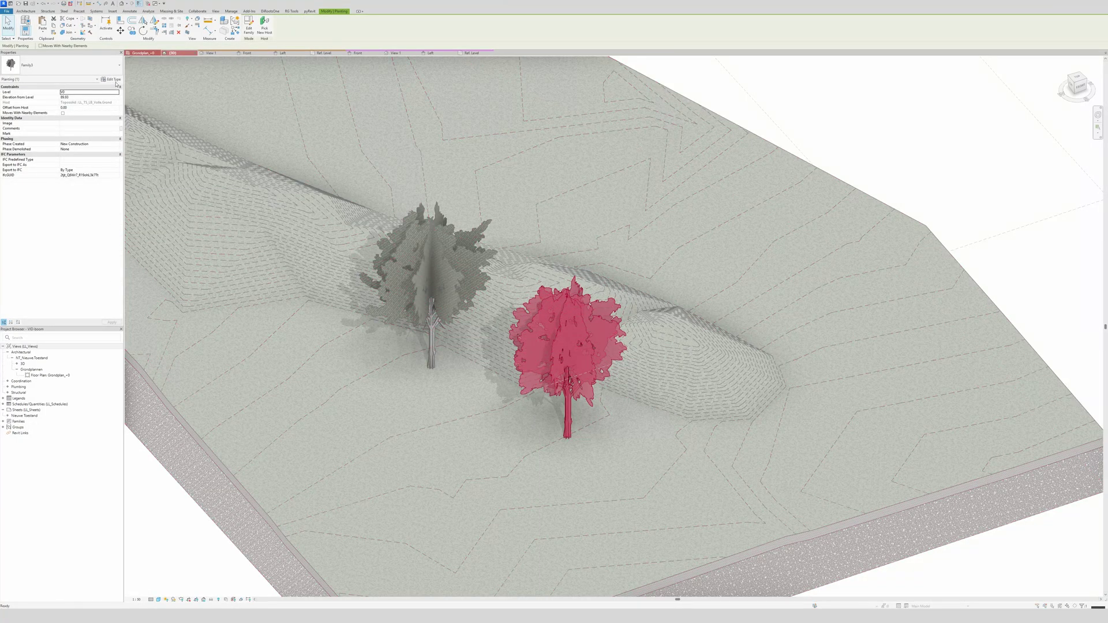
left_click(259, 127)
key("ctrl+v")
left_click(368, 300)
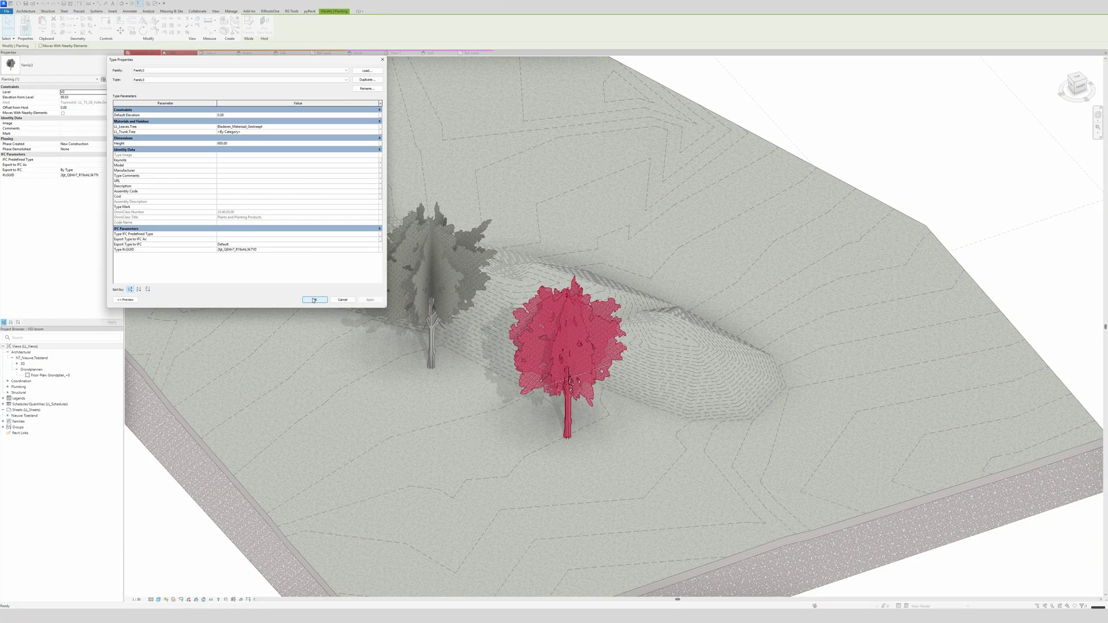
left_click(314, 300)
key("Escape")
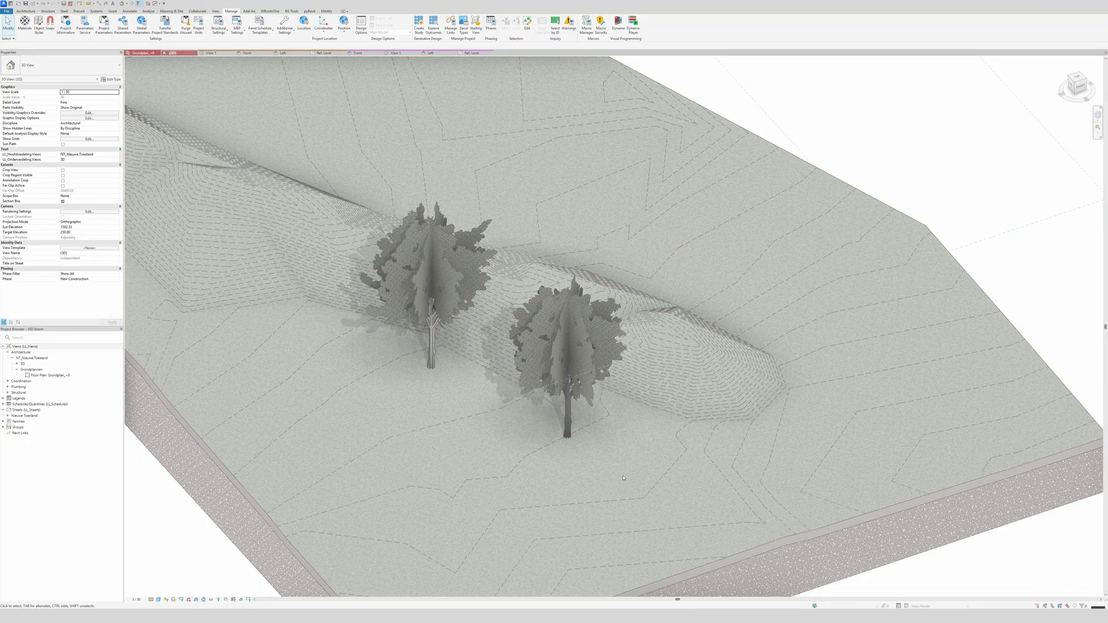
Step: Copy the green tree's trunk material into LL_Trunk.Tree as Boomstam_Materiaal_Gestreept
left_click(419, 293)
left_click(113, 79)
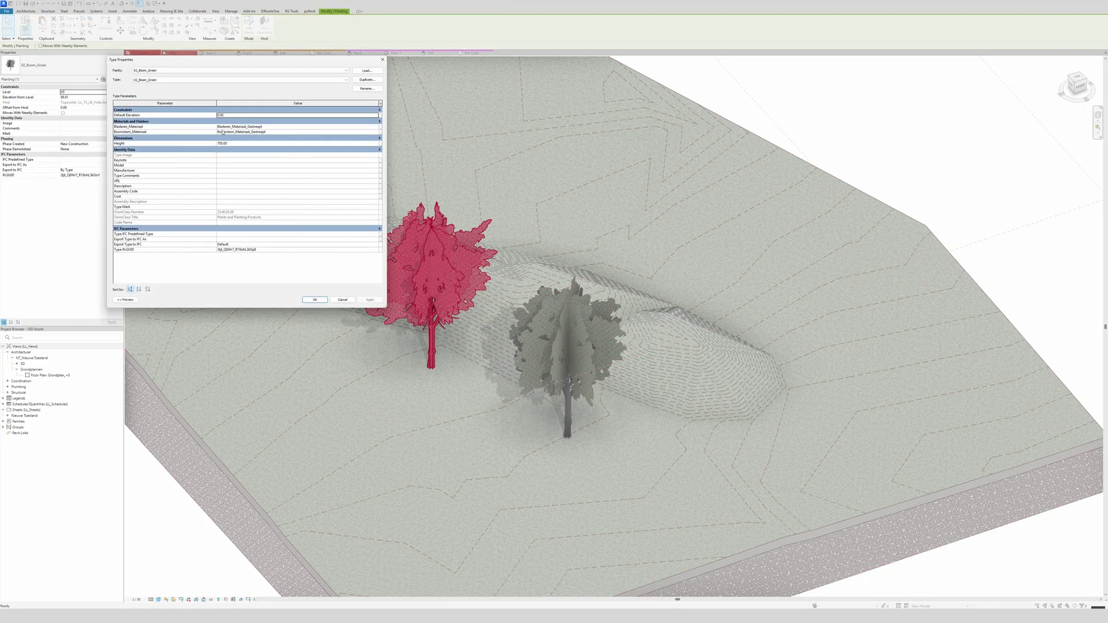
left_click(277, 133)
key("ctrl+c")
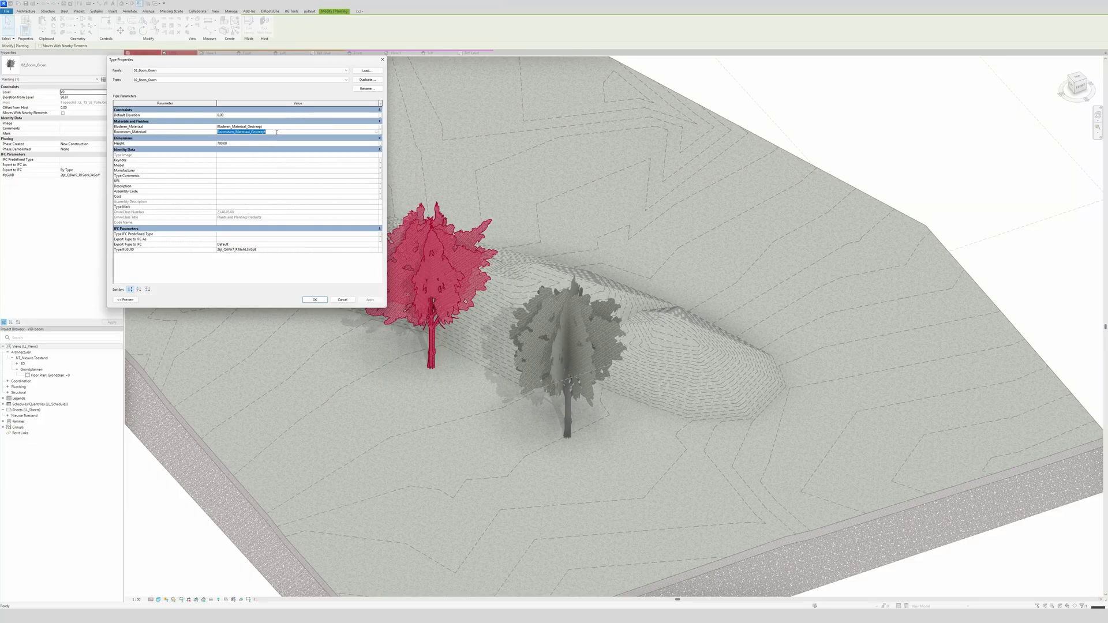
left_click(382, 59)
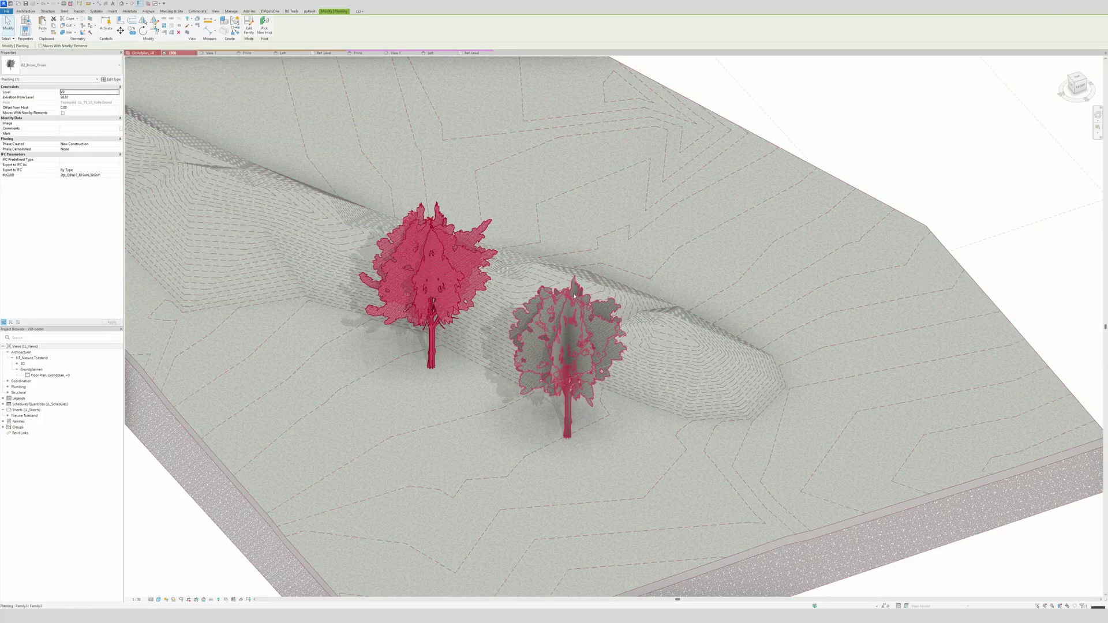
left_click(567, 341)
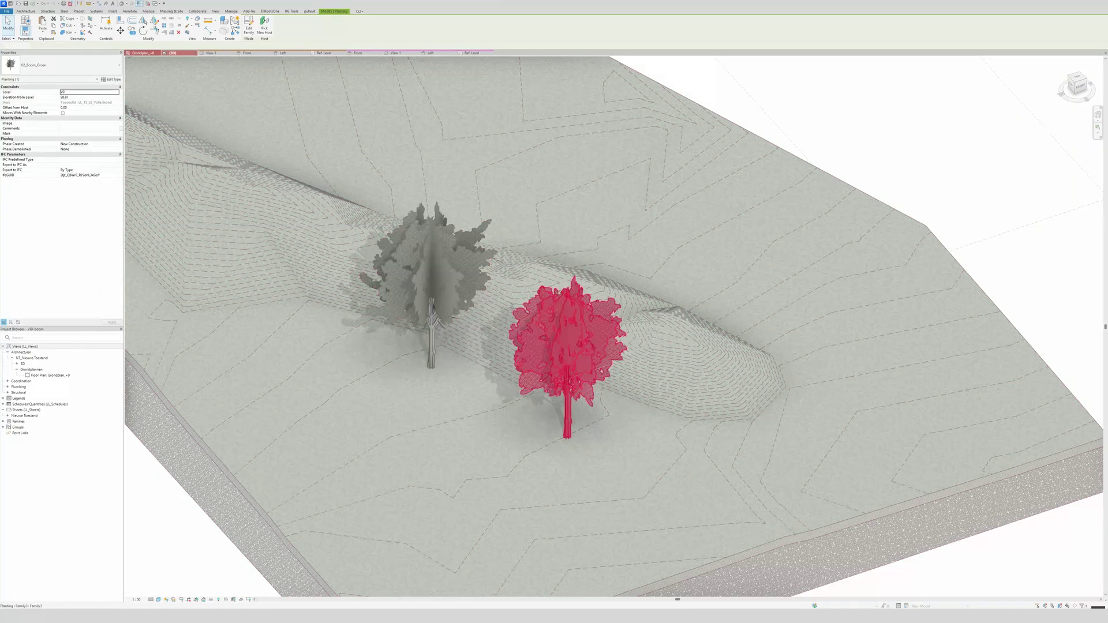
left_click(112, 79)
left_click(254, 132)
key("ctrl+v")
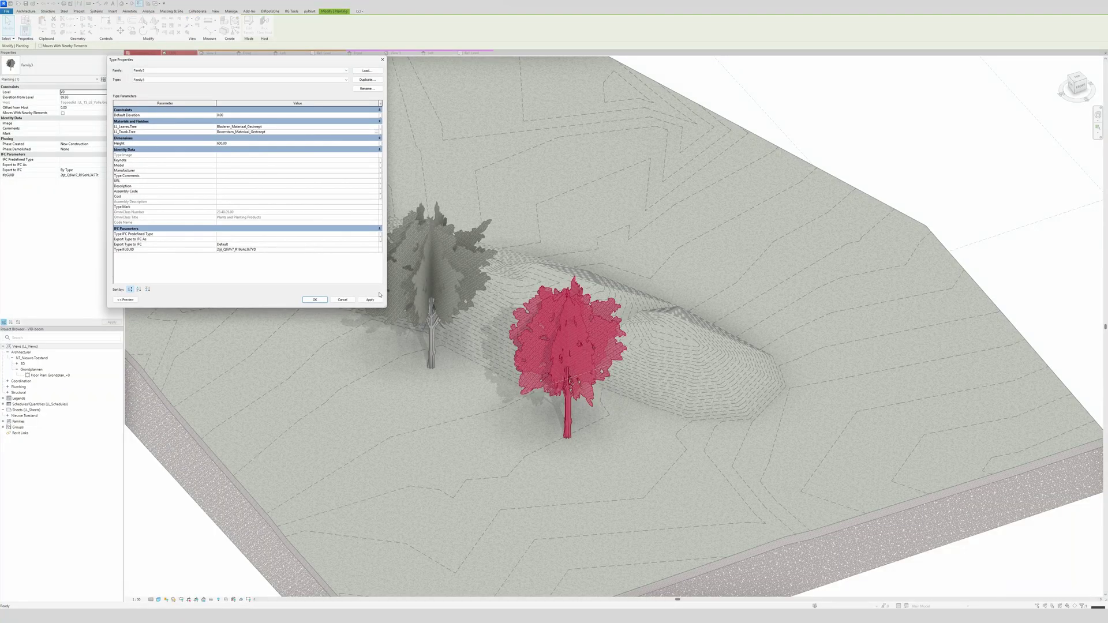
left_click(372, 300)
left_click(316, 300)
left_click(624, 468)
Step: Check the tree symbol in the Grondplan_+0 site plan, then return to the family's Ref. Level plan
scroll(623, 468, "up", 3)
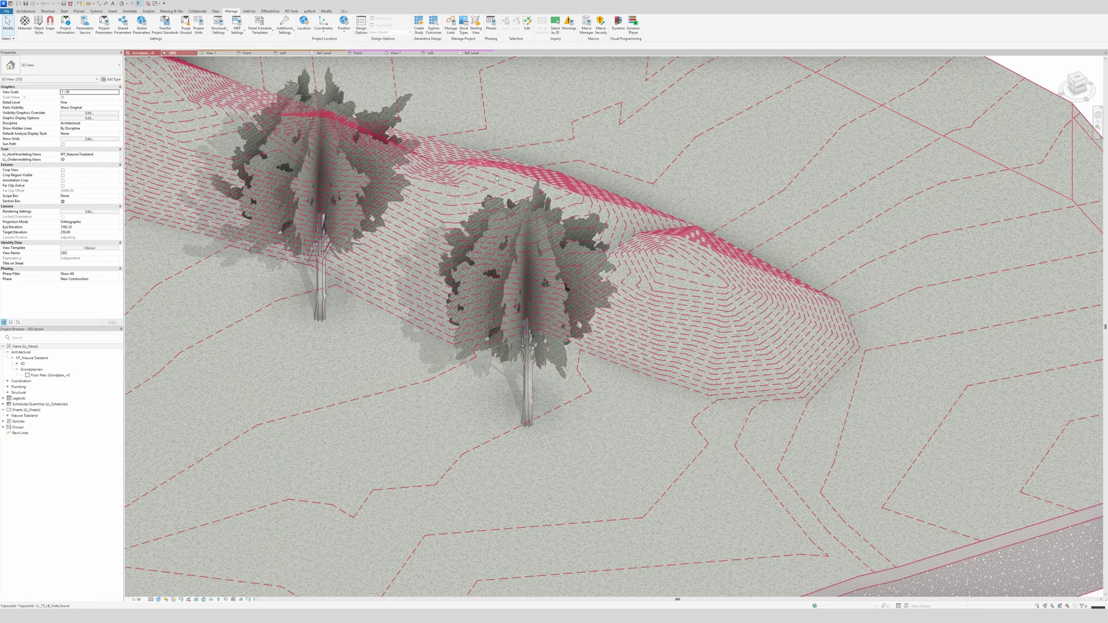
left_click(140, 53)
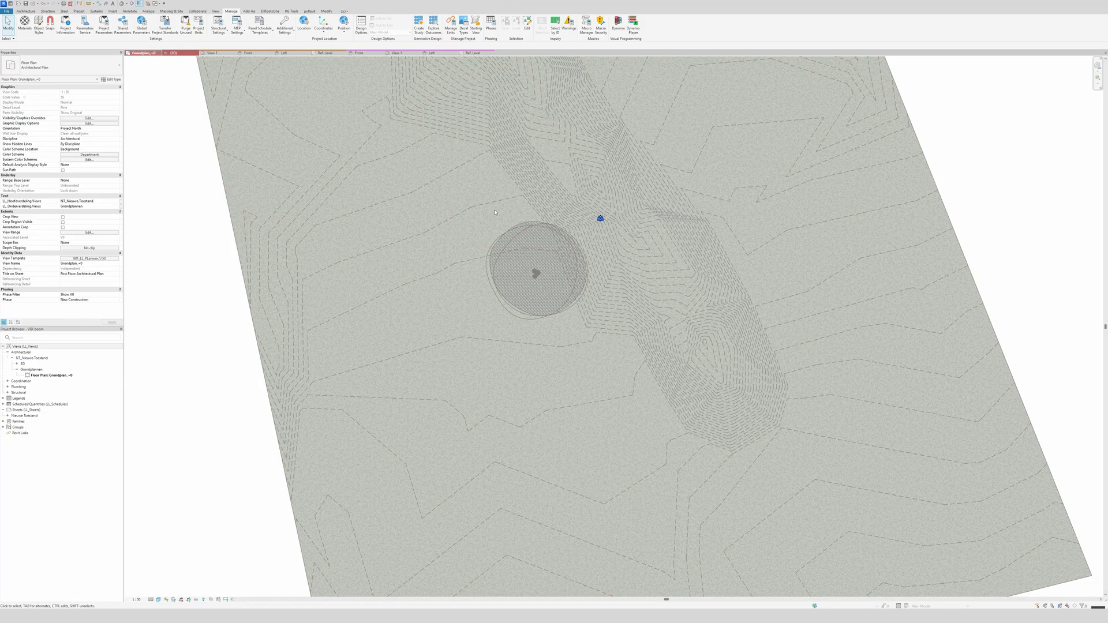
left_click(471, 52)
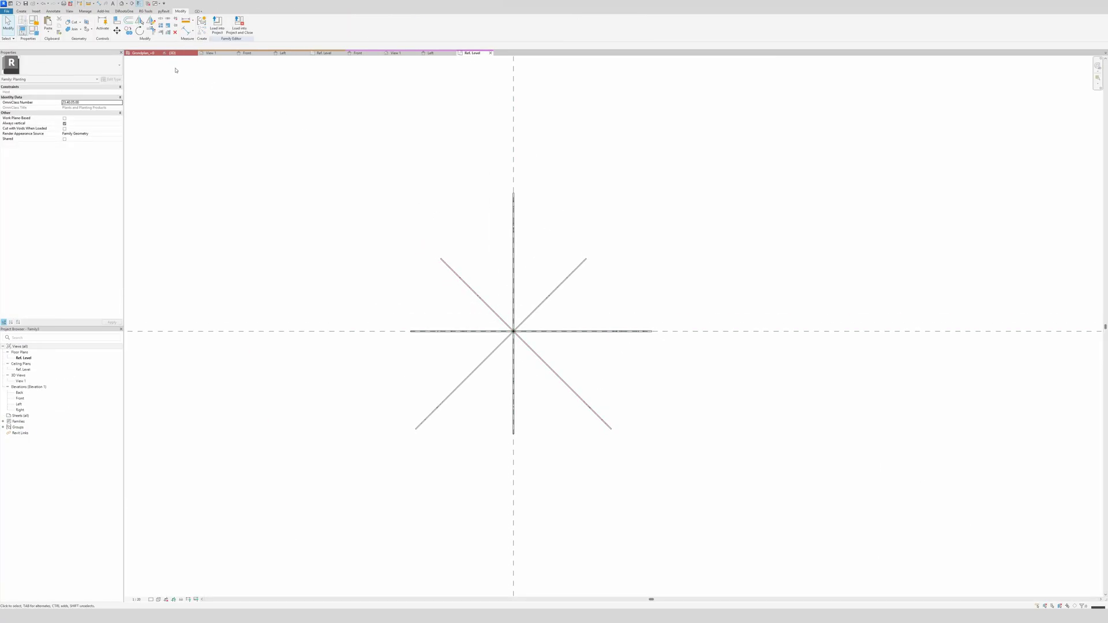
Step: Draw a circular filled-region boundary centred on the reference-line intersection
left_click(22, 12)
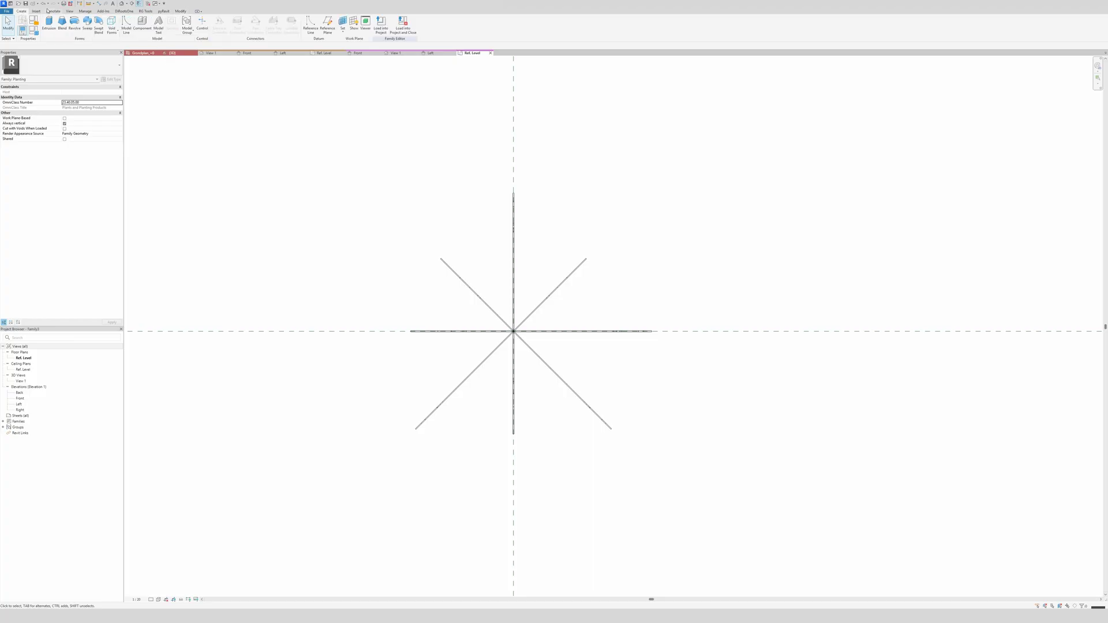
left_click(51, 11)
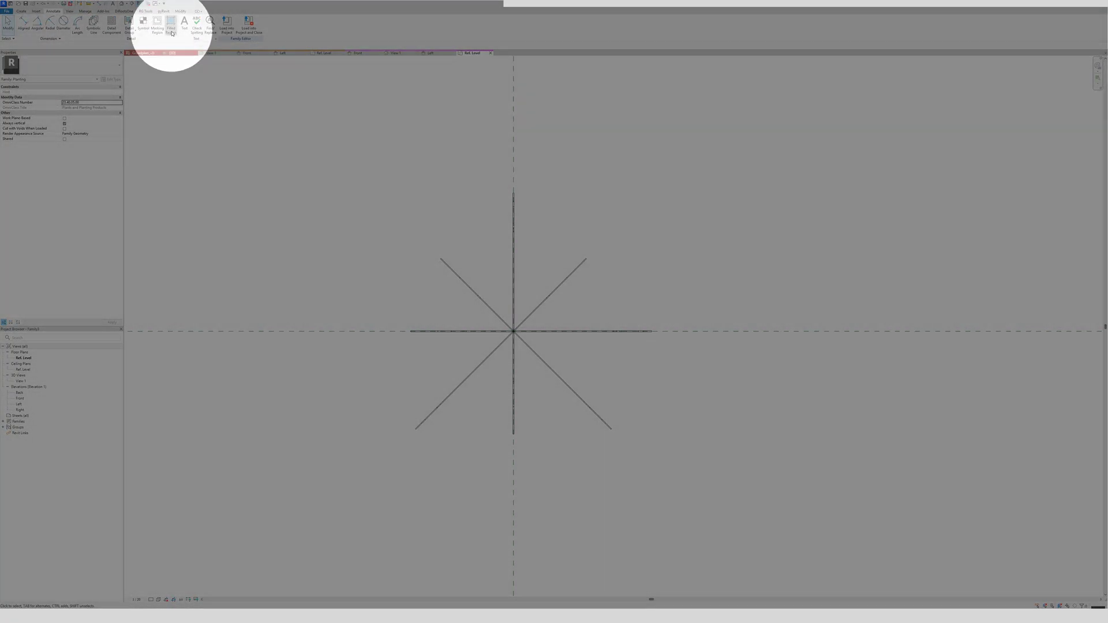
left_click(172, 25)
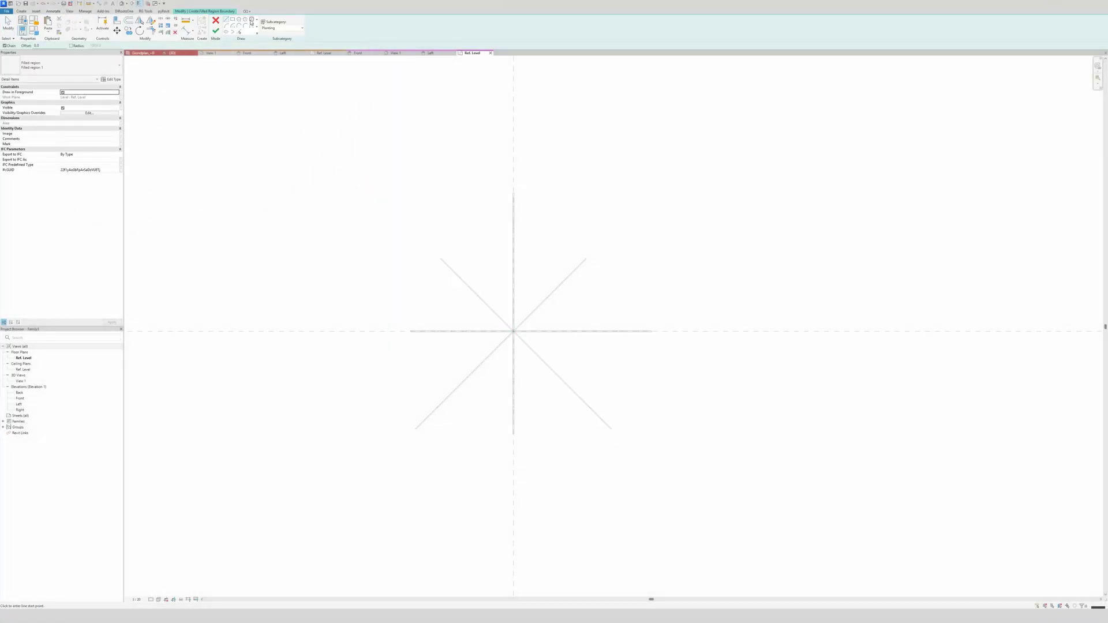
left_click(251, 21)
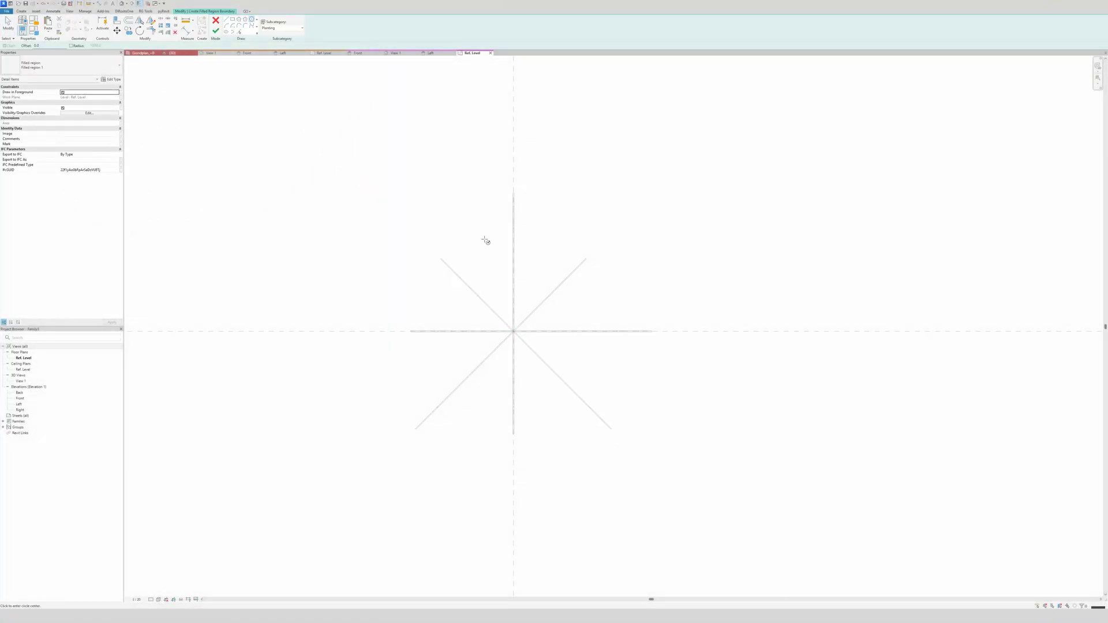
left_click(513, 330)
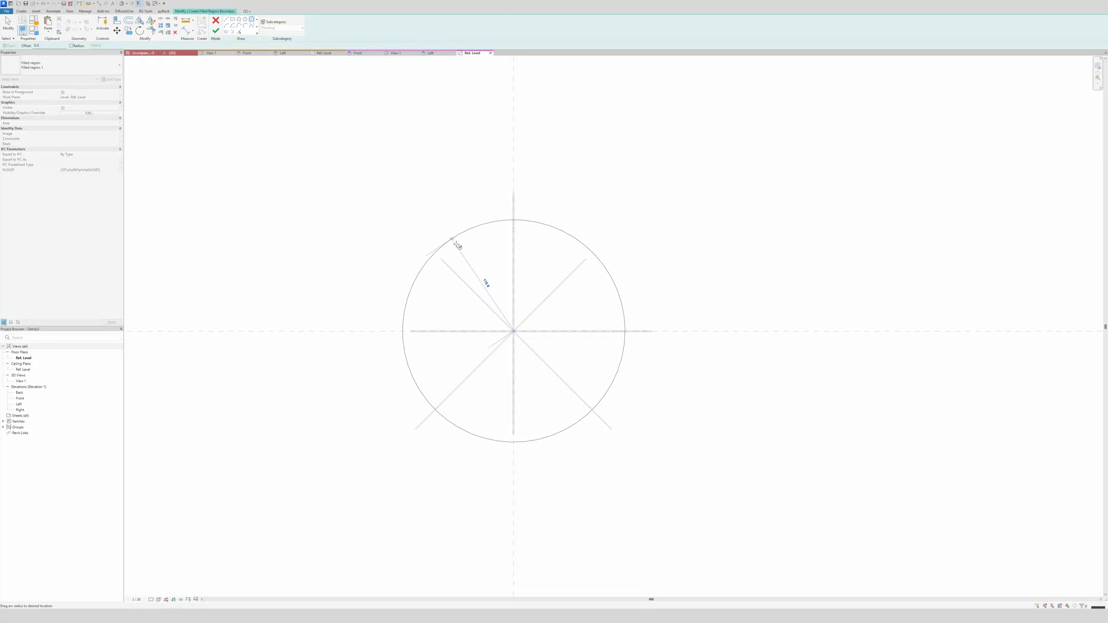
left_click(445, 230)
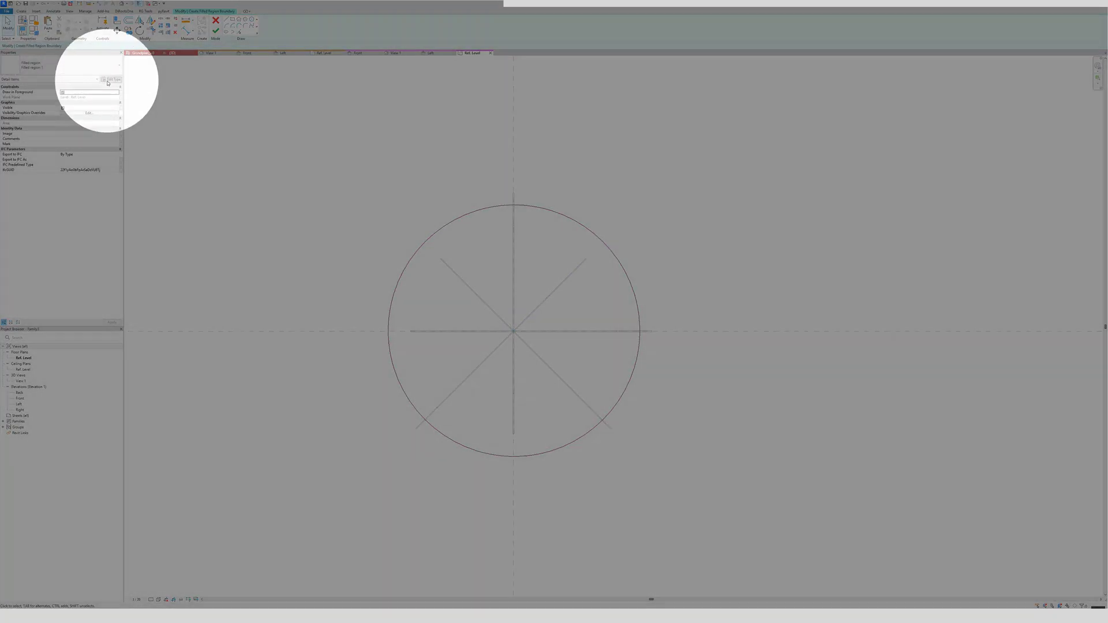
Step: Turn off masking and set the region type's foreground pattern to Diagonal crosshatch
left_click(111, 79)
left_click(219, 142)
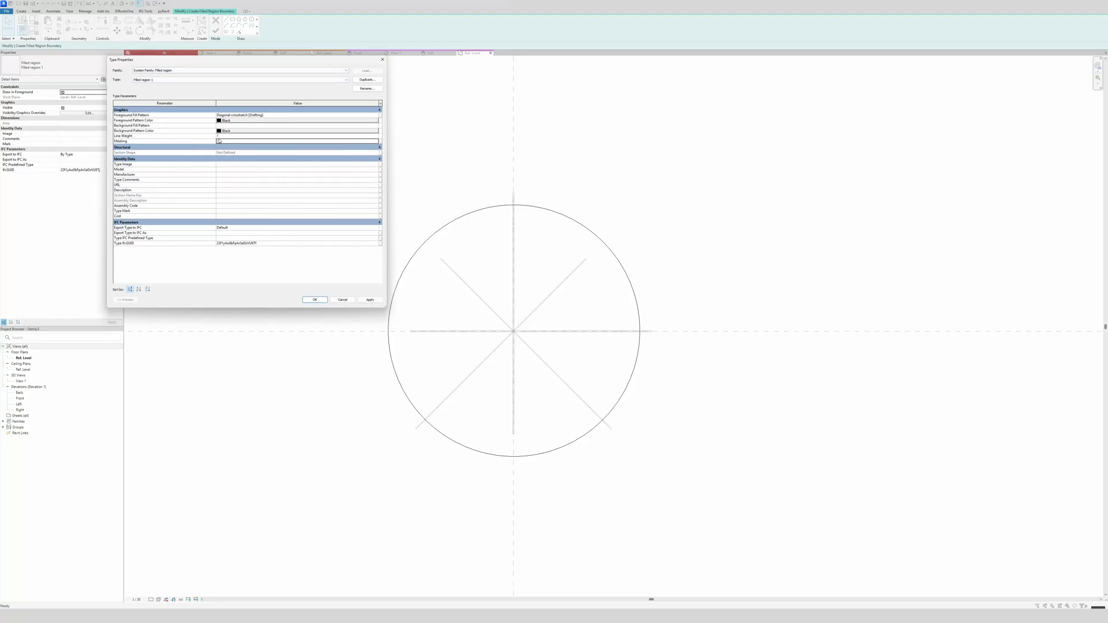
left_click(375, 116)
left_click(374, 116)
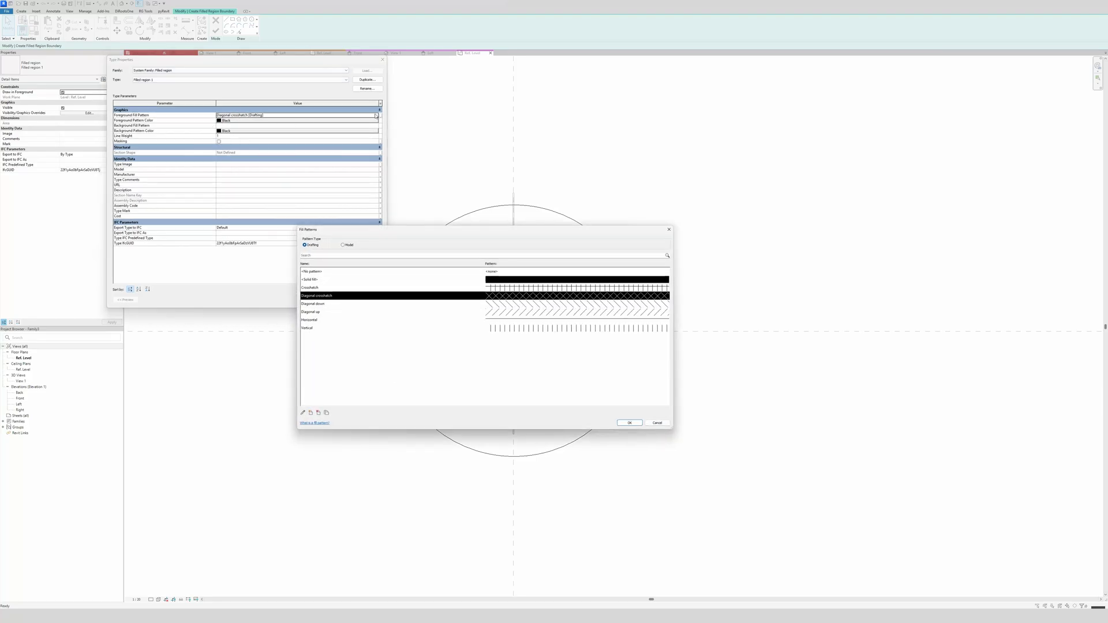
left_click(344, 245)
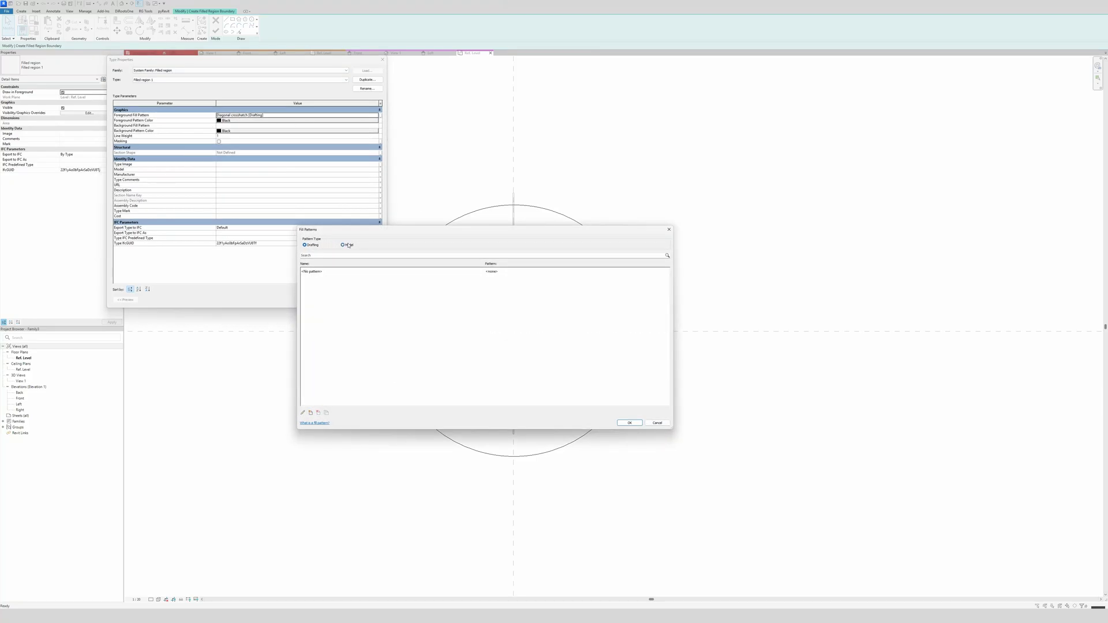
left_click(323, 272)
left_click(305, 244)
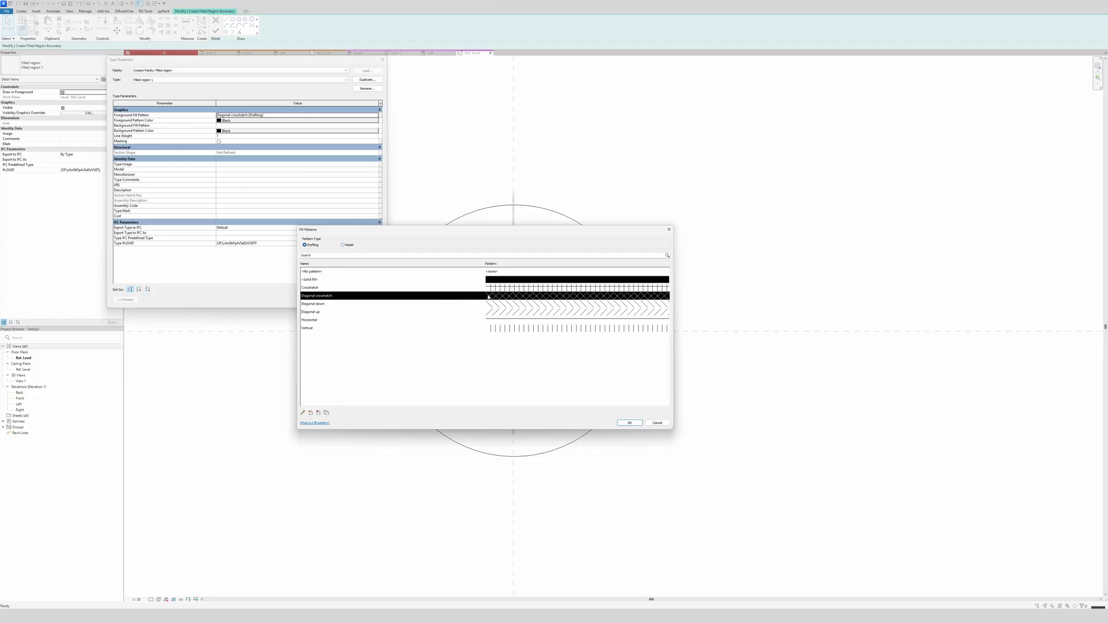
left_click(500, 311)
left_click(493, 288)
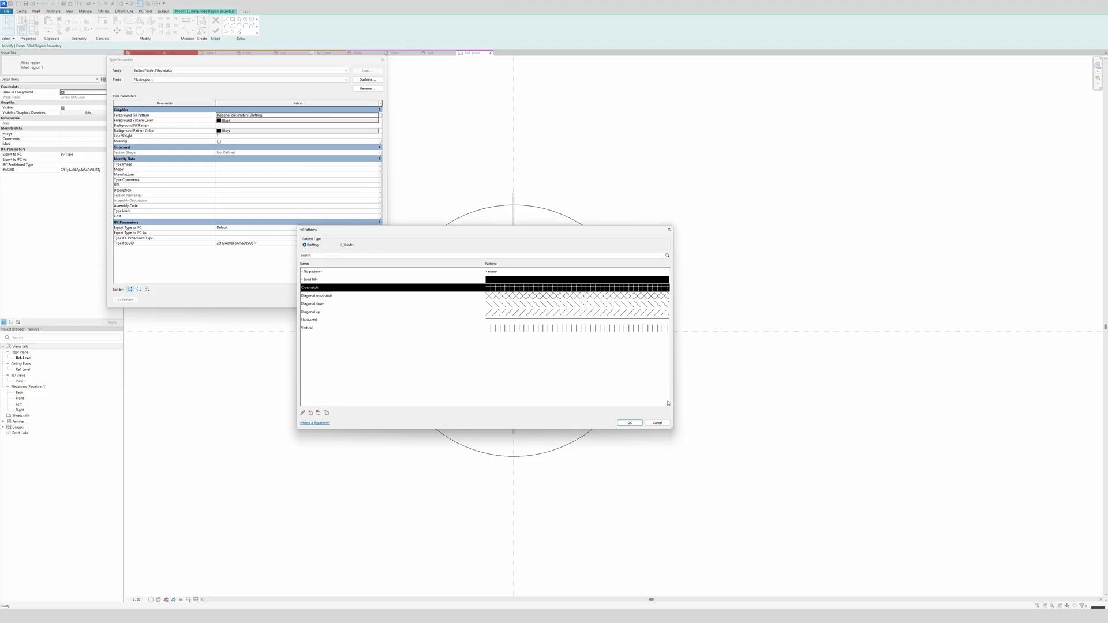
left_click(510, 297)
left_click(630, 423)
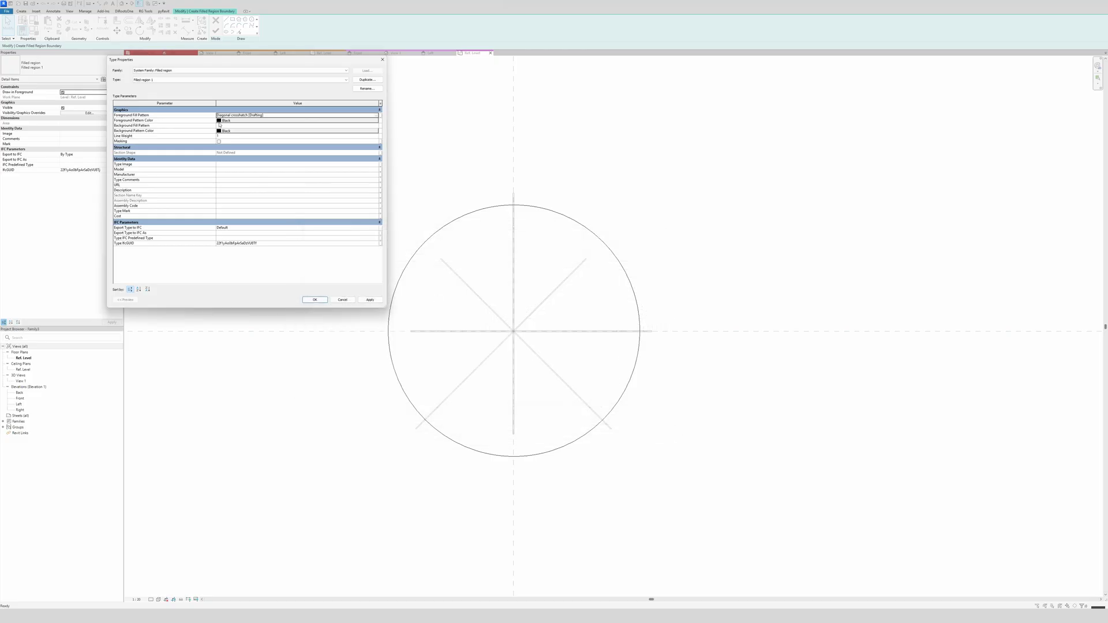
Step: Colour the crosshatch purple (RGB 155-091-149) and close Type Properties
left_click(222, 121)
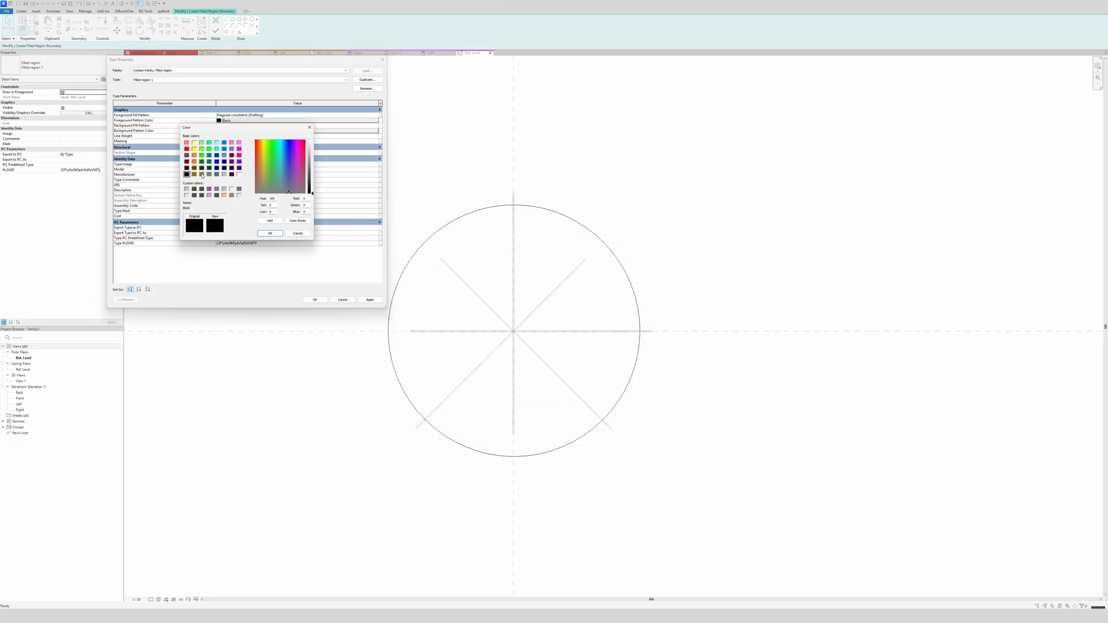
left_click(209, 189)
left_click(271, 233)
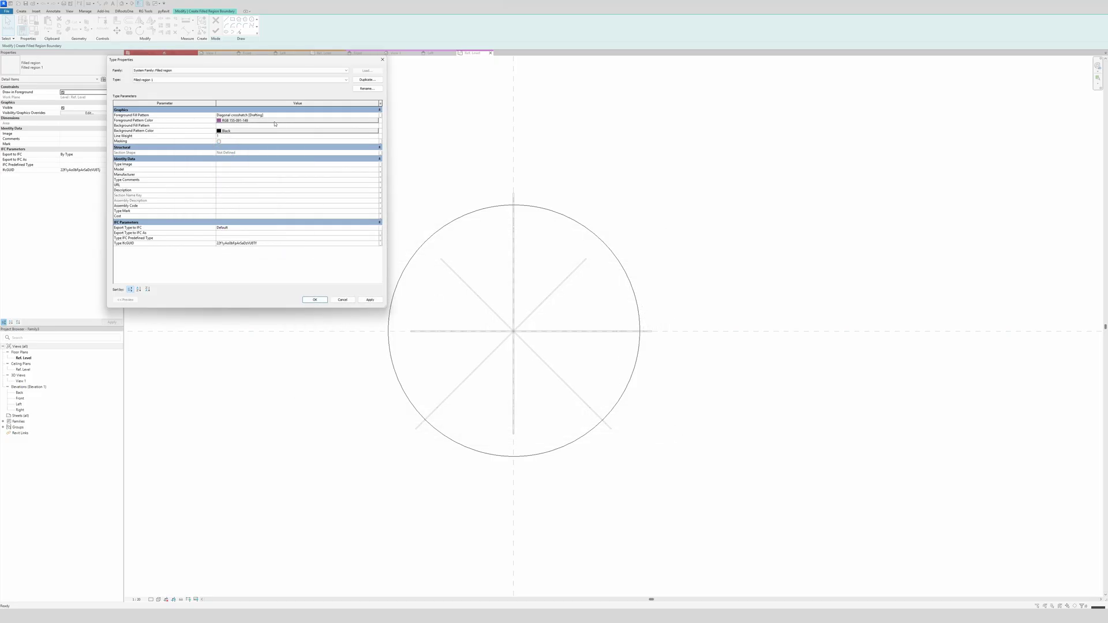
left_click(315, 299)
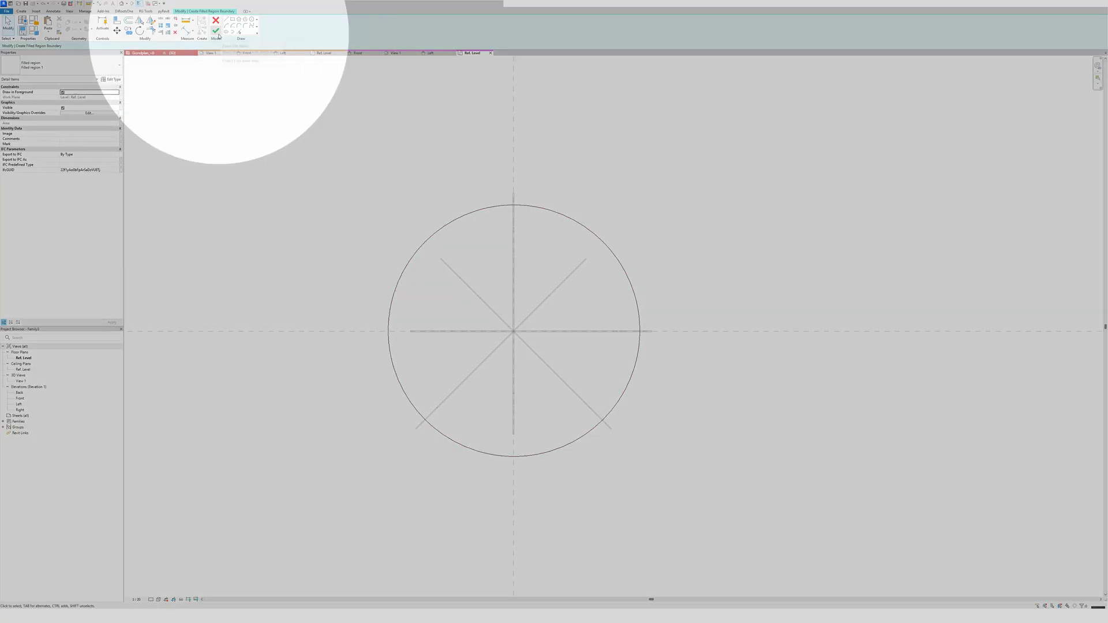
Step: Finish the circle sketch into a filled region and open its type settings
left_click(216, 32)
scroll(530, 292, "down", 2)
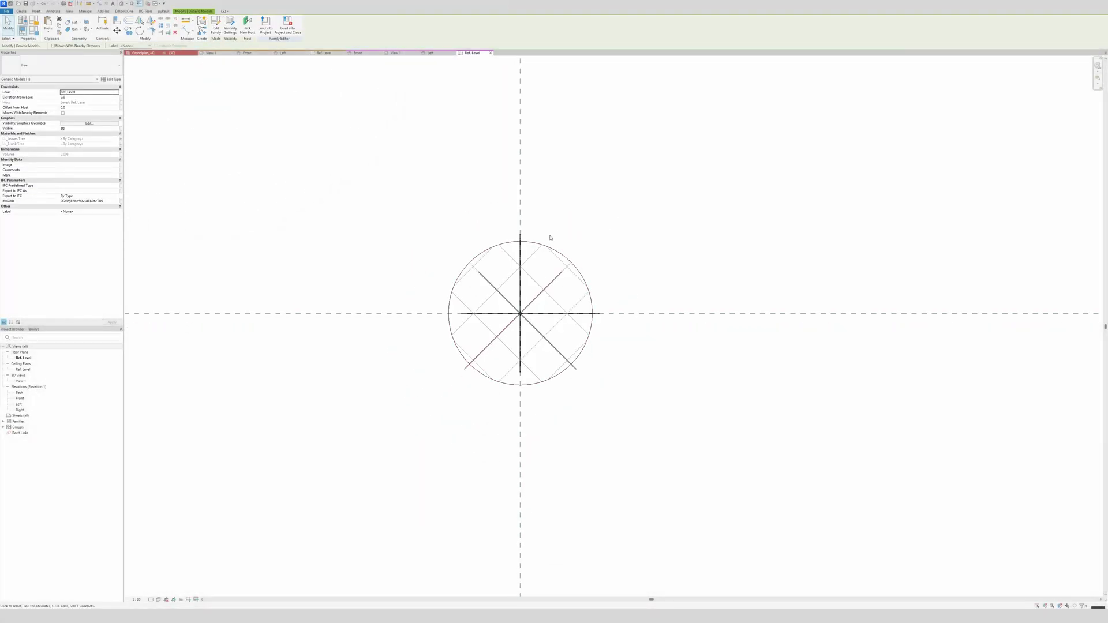
left_click(111, 79)
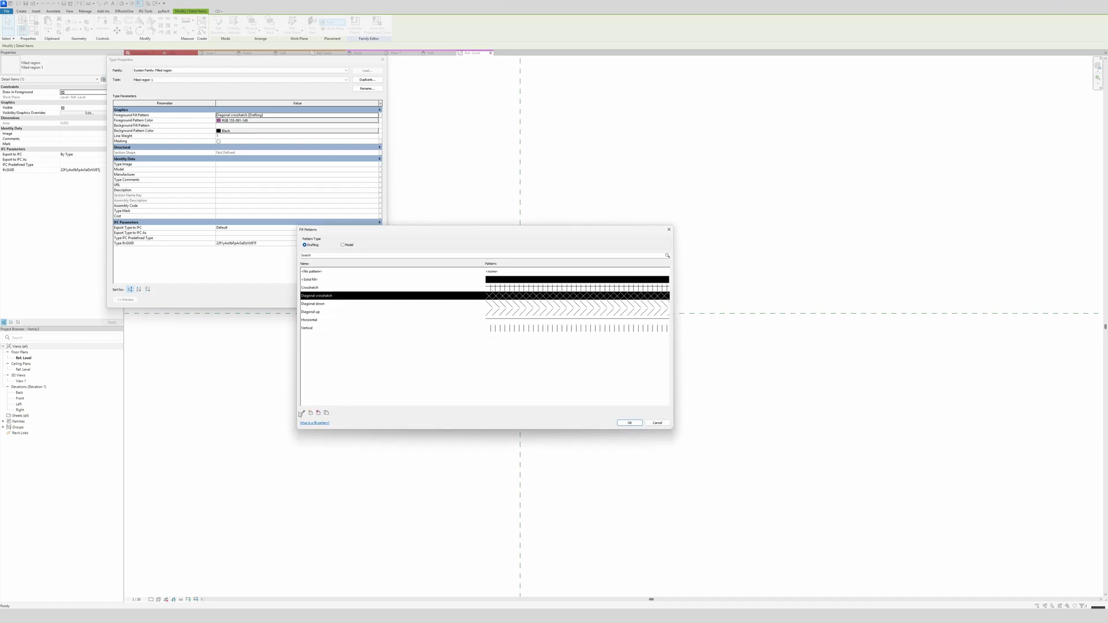
Step: Edit the Diagonal crosshatch pattern so both line spacings are 1
left_click(301, 413)
left_click(245, 215)
type("1")
key("Tab")
type("1")
key("Tab")
left_click(288, 293)
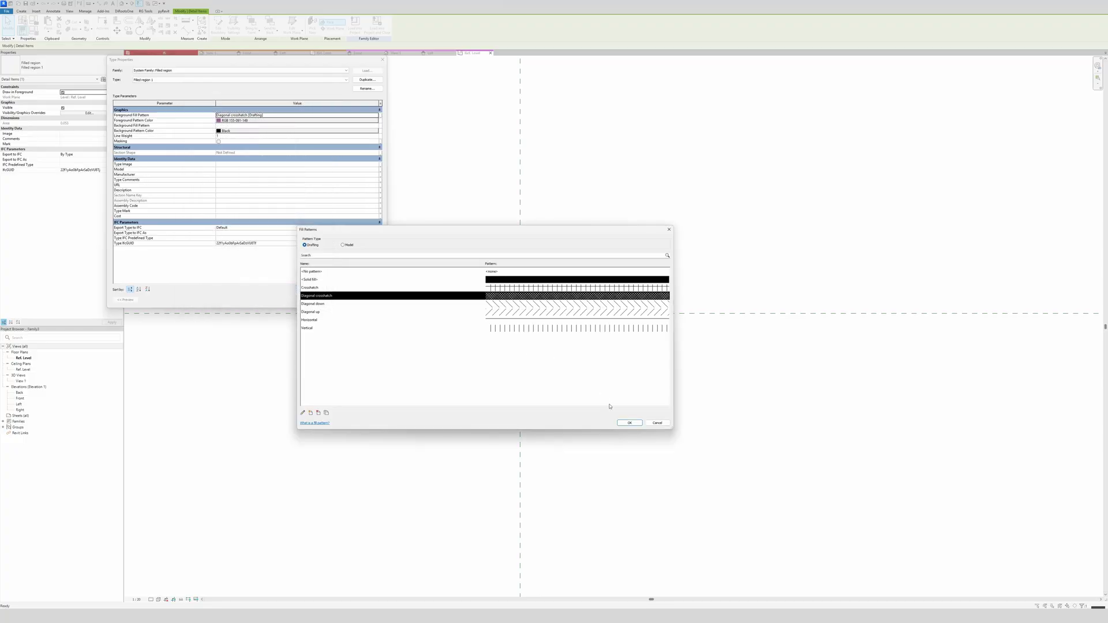
left_click(629, 422)
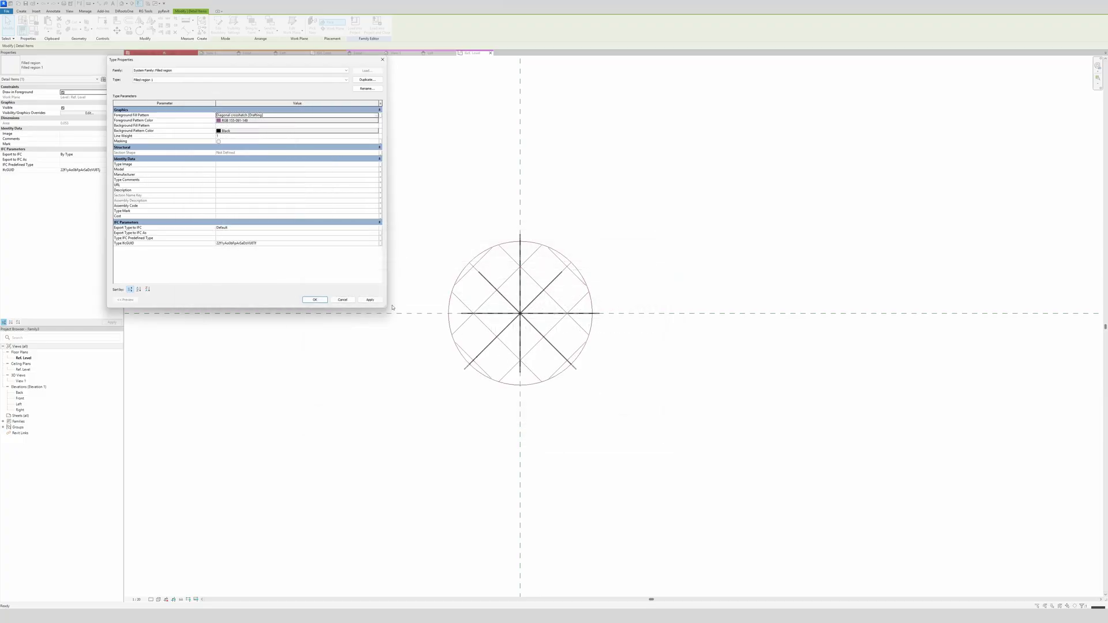
Step: Load the family into VID-boom, overwriting the existing version, and inspect the planting
left_click(317, 301)
left_click(217, 25)
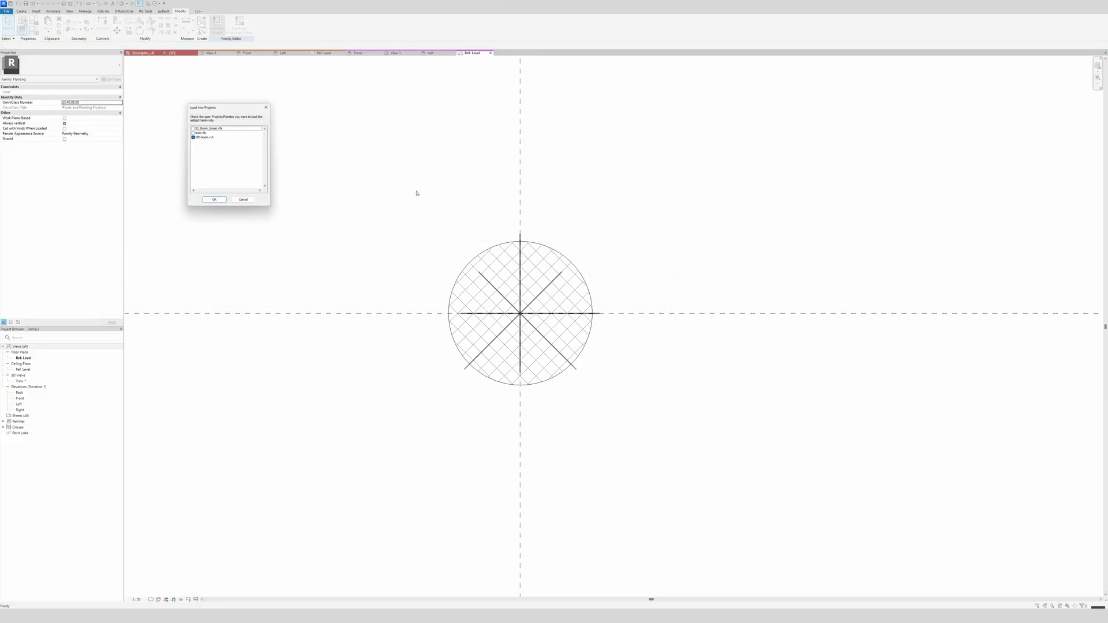
left_click(214, 200)
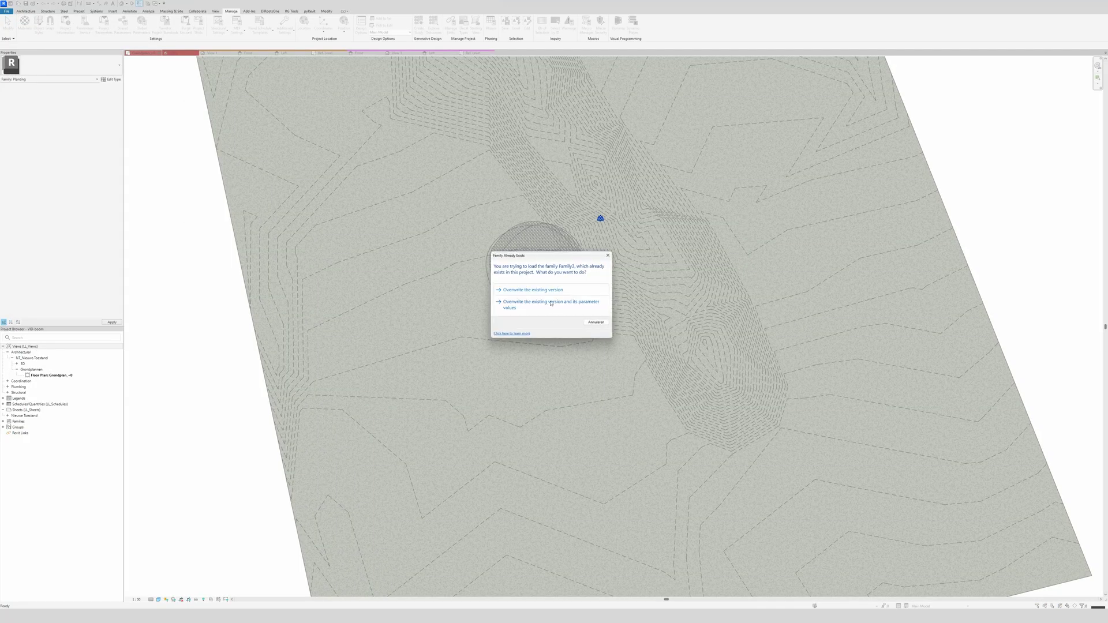
left_click(536, 290)
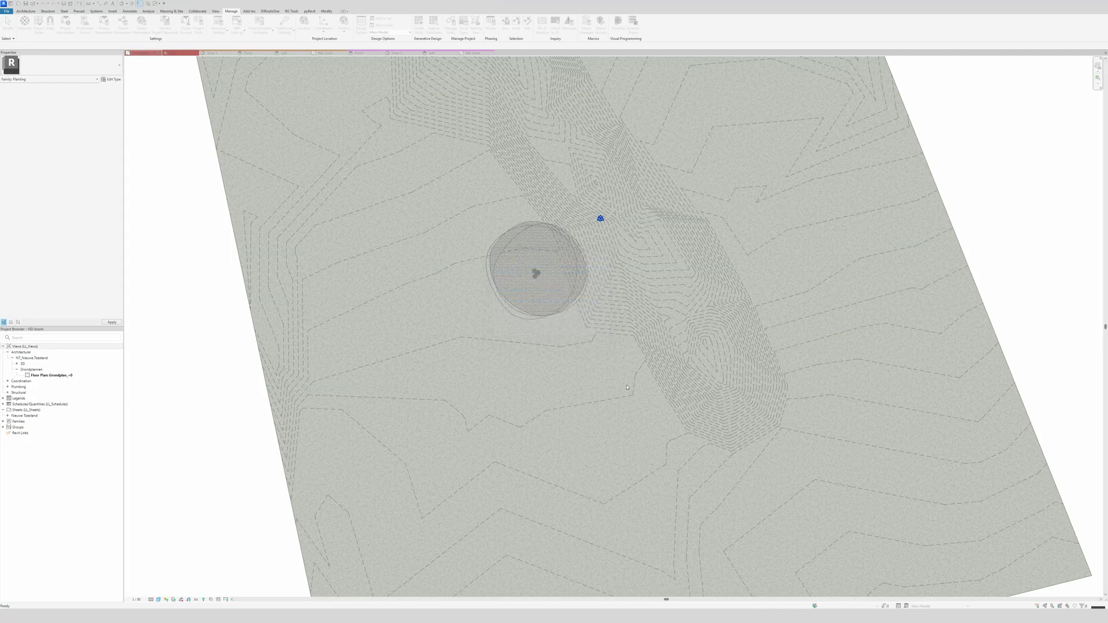
scroll(588, 404, "up", 5)
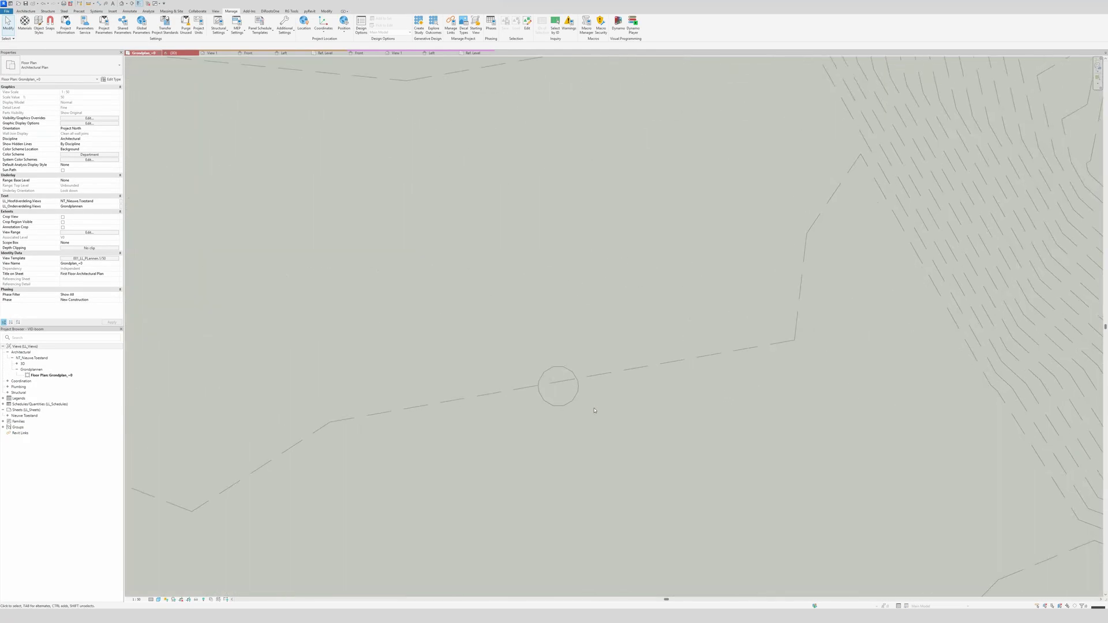
left_click(572, 401)
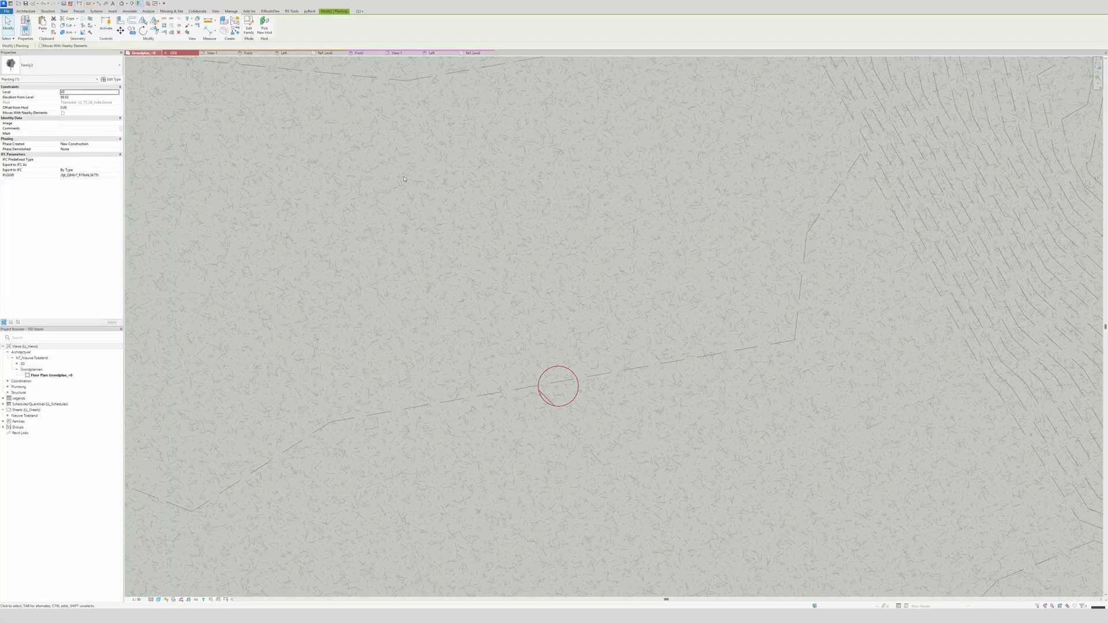
key("Escape")
scroll(488, 340, "down", 4)
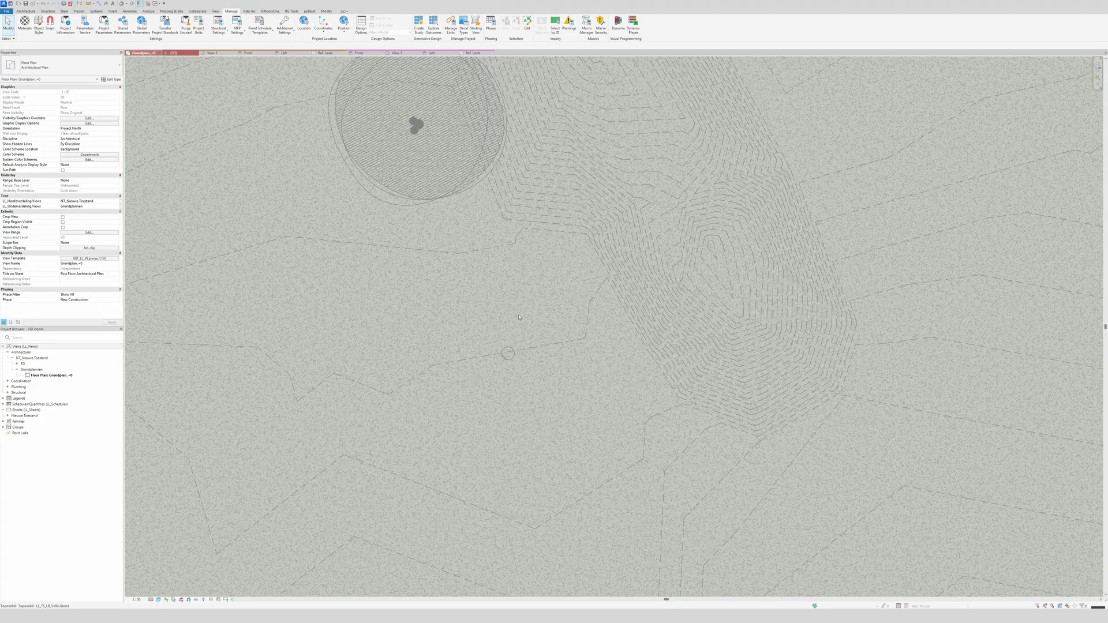
Step: Set the family's Ref. Level plan view to 1:50 scale
left_click(485, 53)
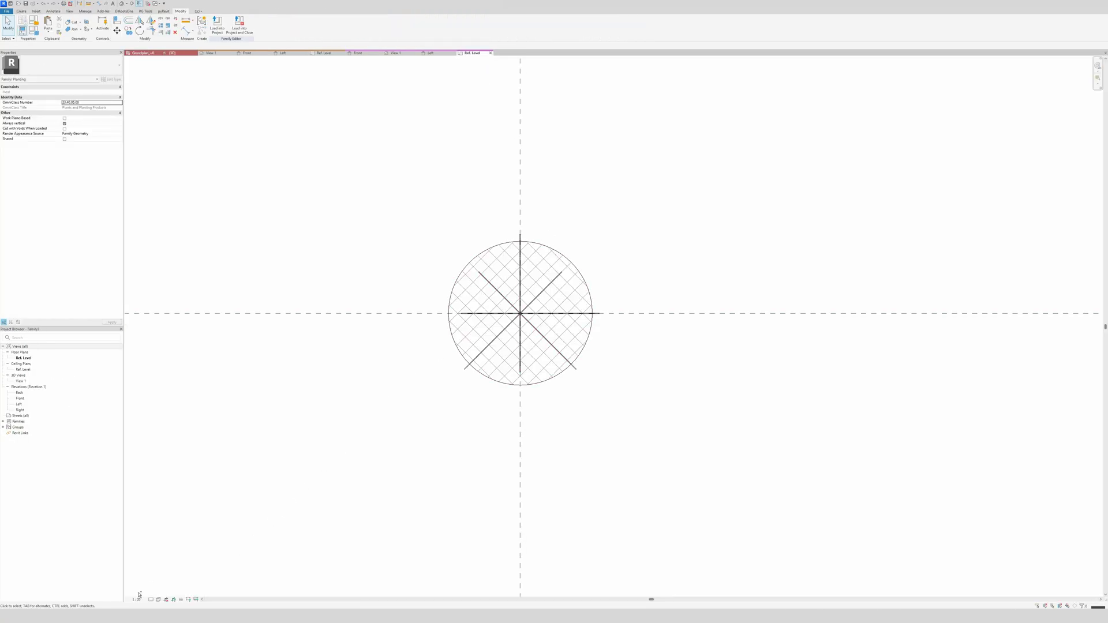
left_click(137, 599)
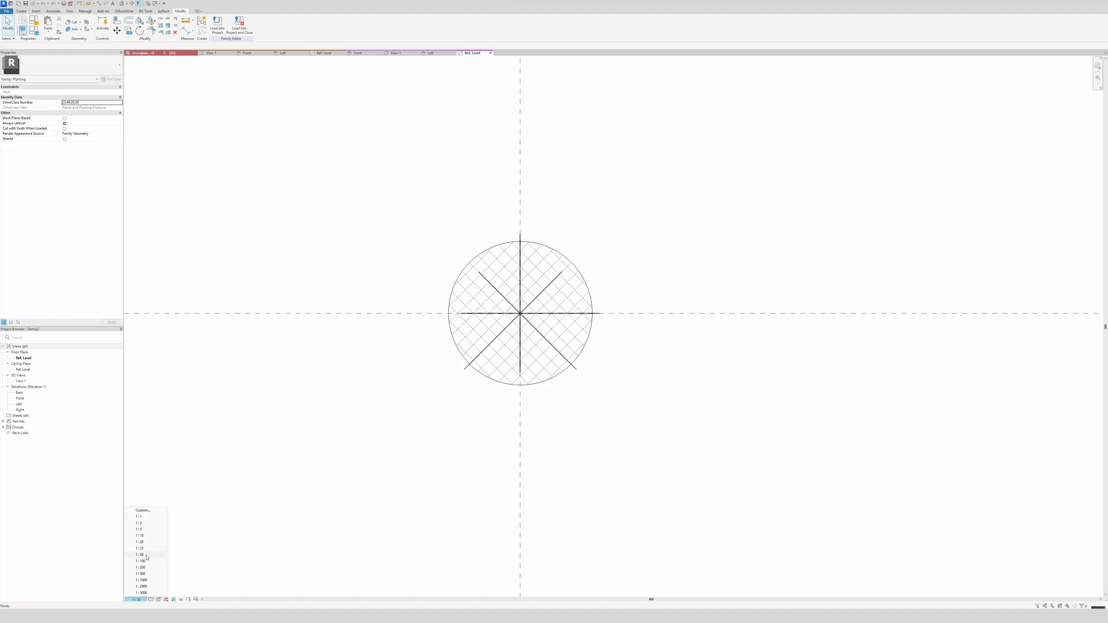
left_click(141, 555)
scroll(505, 393, "down", 5)
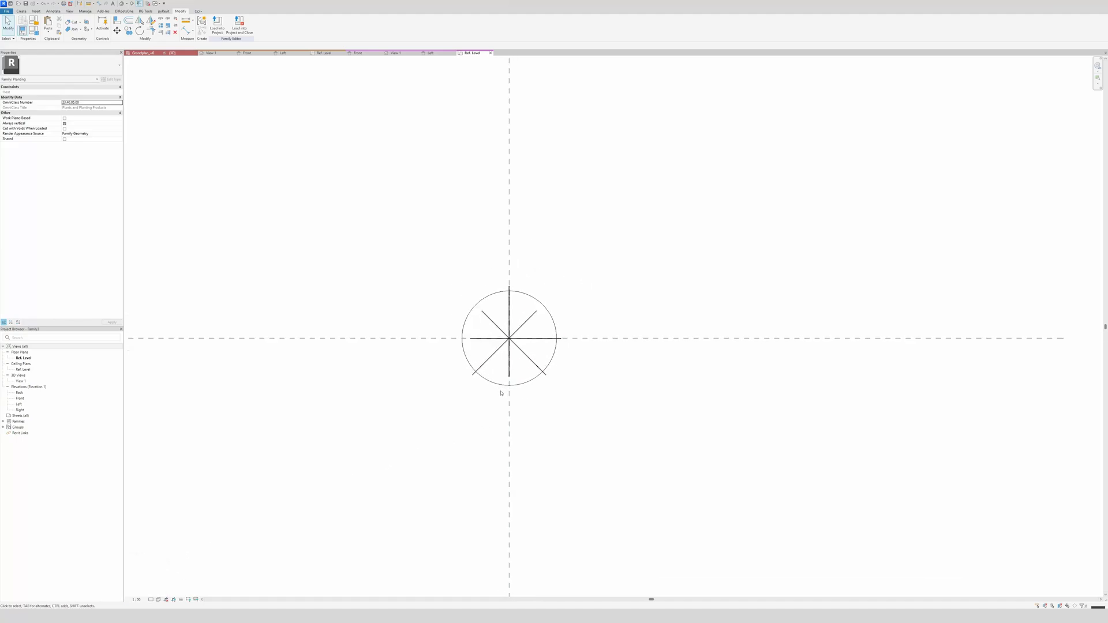
Step: Enter boundary editing on the hatched circle region and select its circle
scroll(502, 394, "down", 3)
left_click(503, 386)
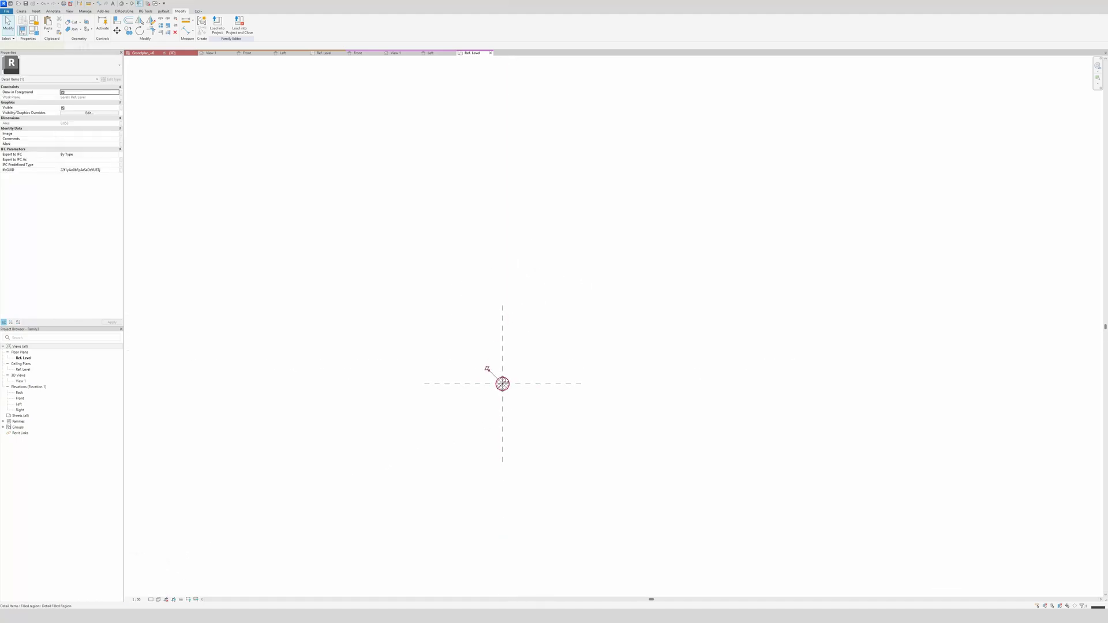
left_click(217, 26)
scroll(508, 363, "up", 2)
left_click(490, 374)
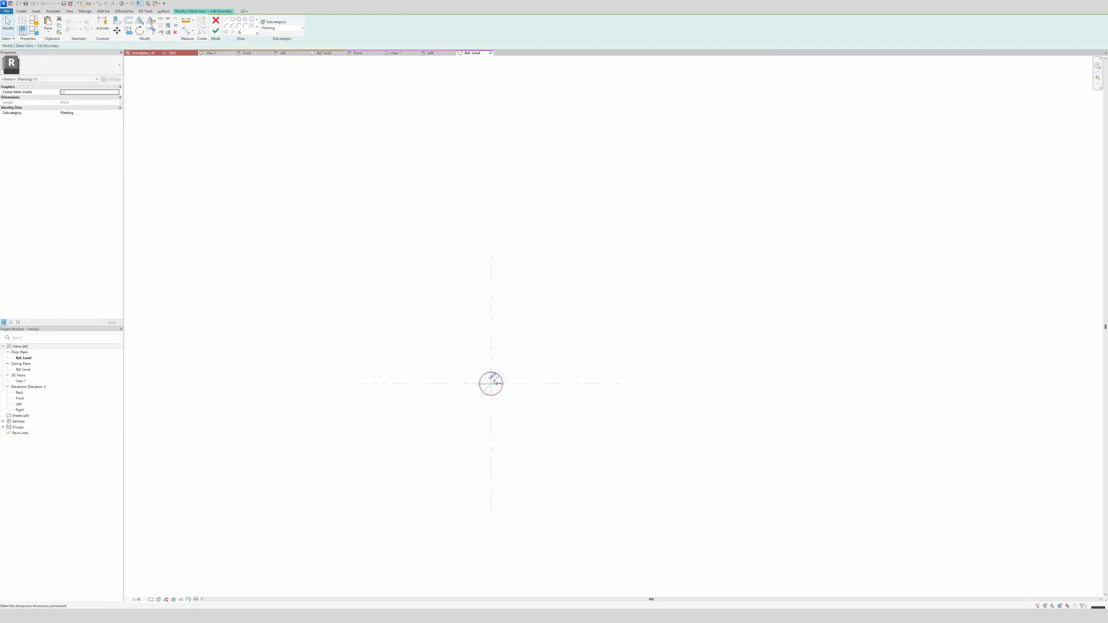
left_click(485, 375)
key("Return")
Step: Switch the project length units to centimetres via UN
key("u")
key("n")
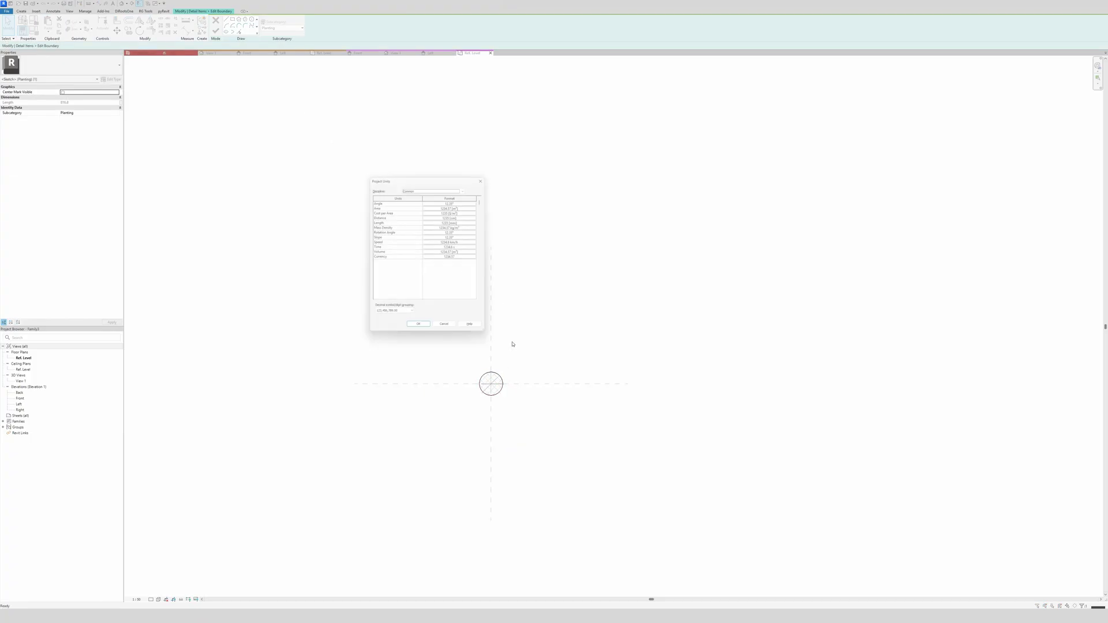
left_click(468, 220)
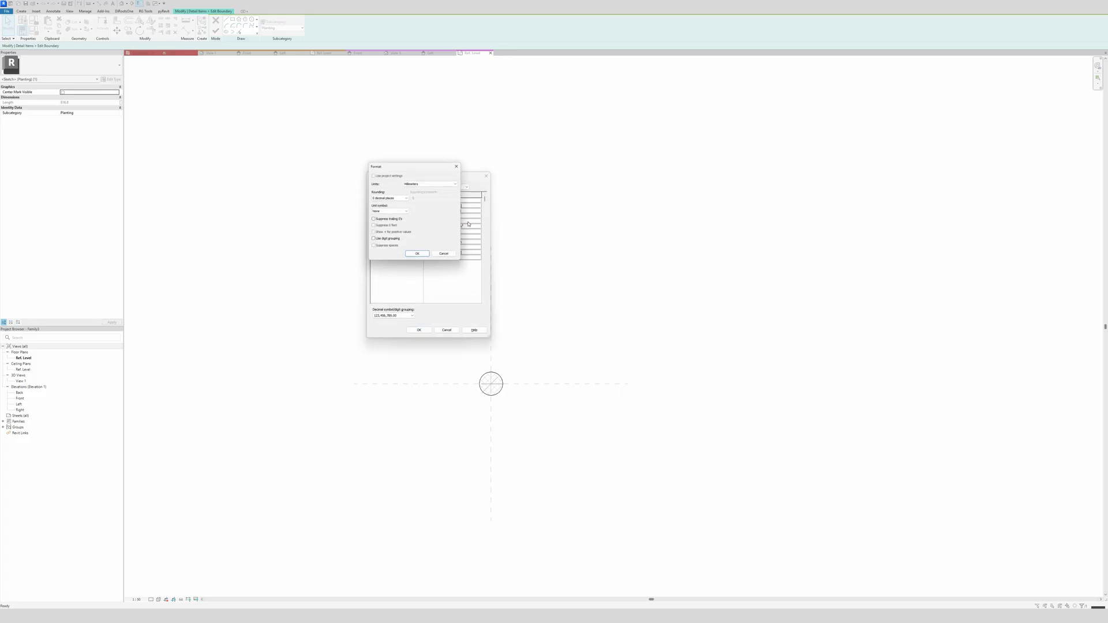
left_click(432, 183)
left_click(427, 196)
left_click(418, 255)
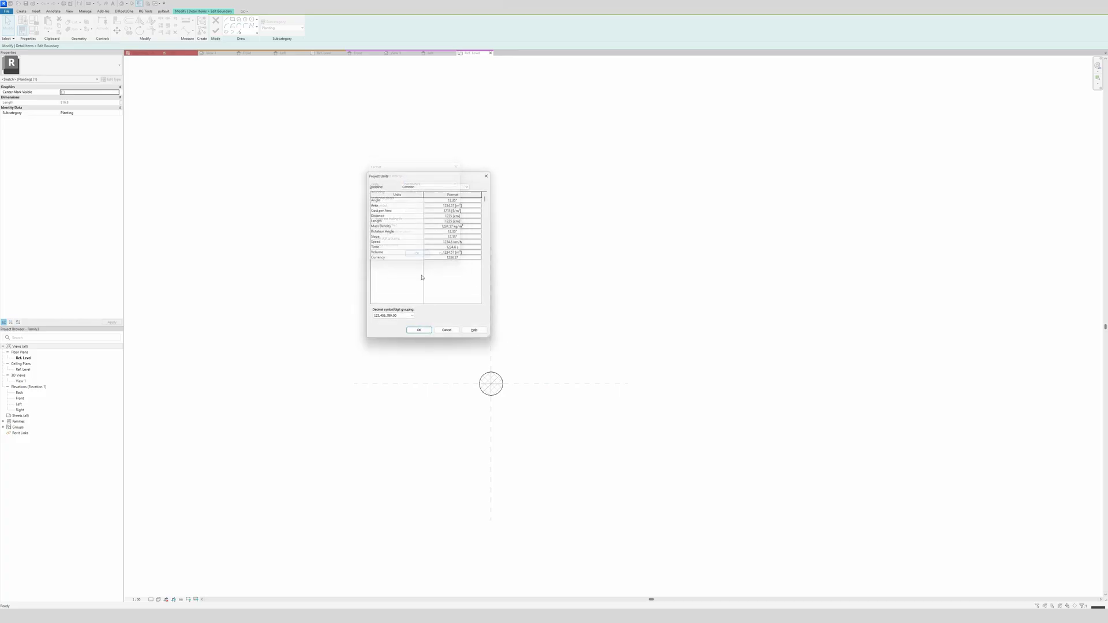
left_click(419, 330)
Step: Change the circle's radius to 50, then to 80
left_click(502, 384)
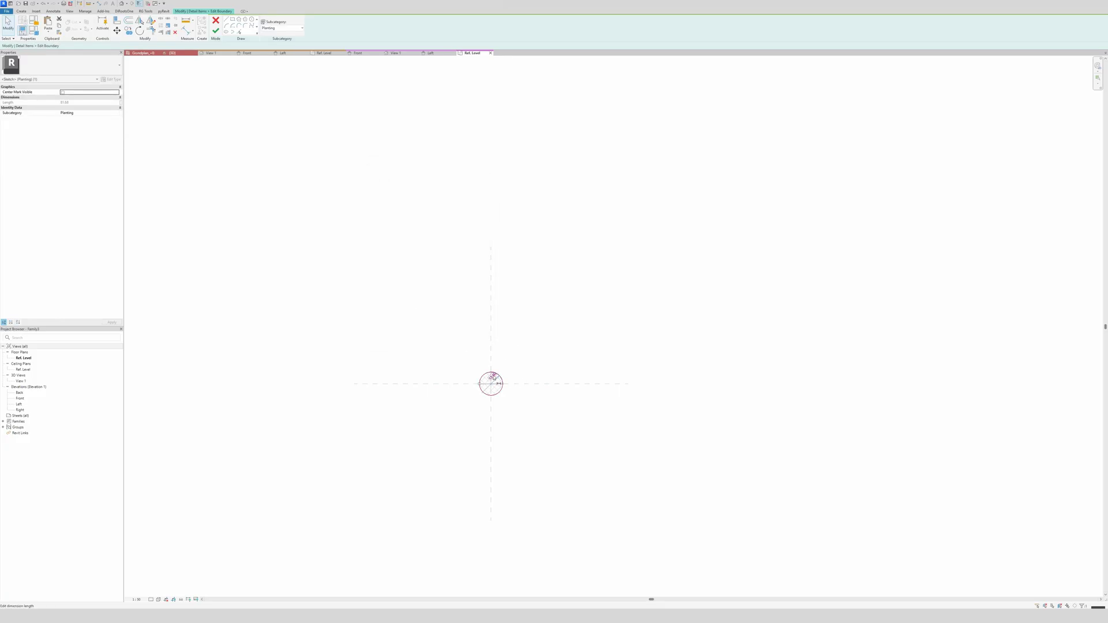
left_click(484, 375)
type("50")
key("Return")
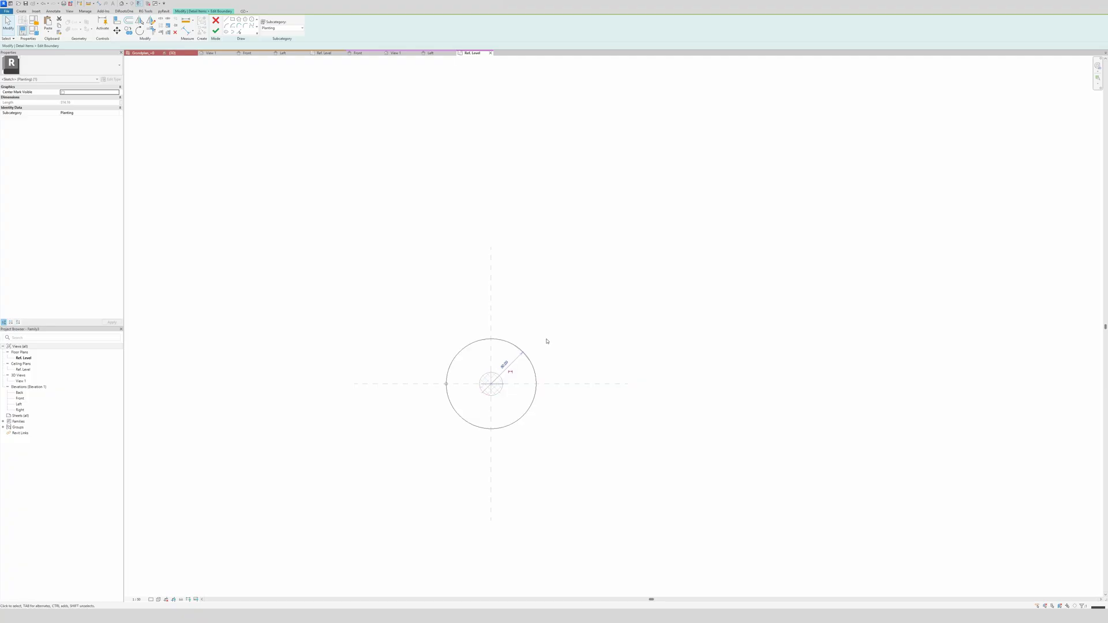
left_click(526, 354)
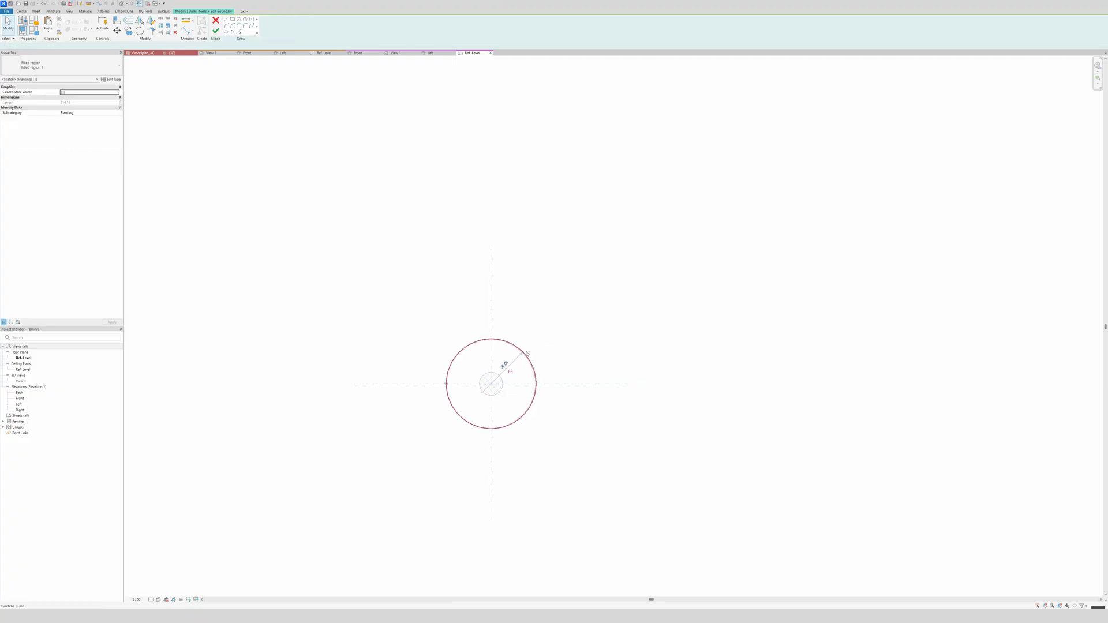
left_click(503, 364)
type("80")
key("Return")
left_click(340, 210)
Step: Finish the enlarged circle and reload the family, overwriting the existing version
left_click(216, 31)
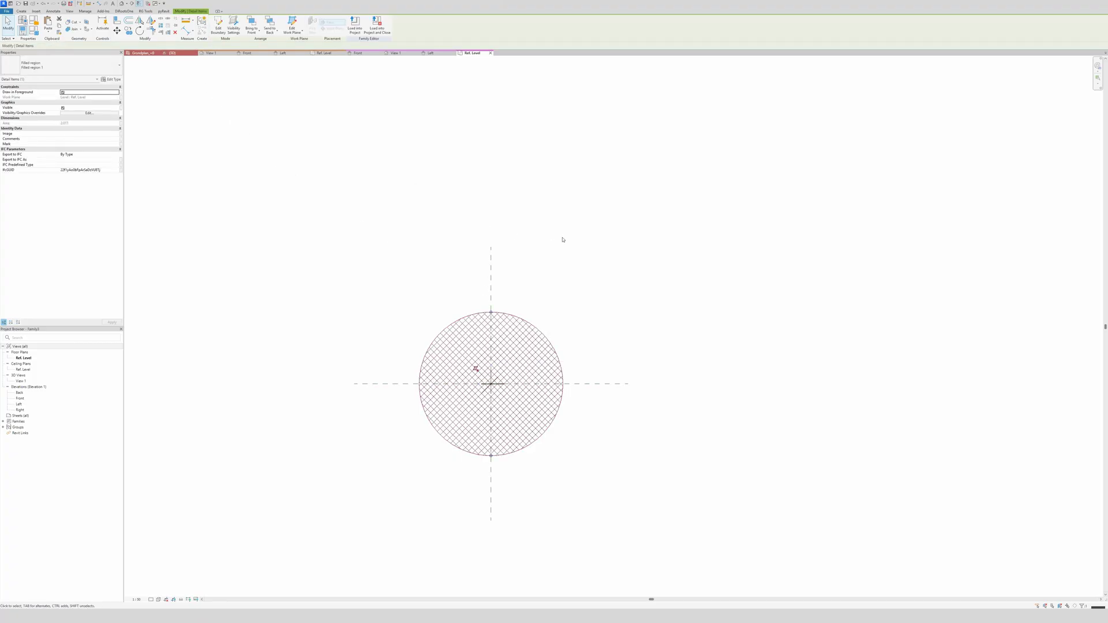
left_click(222, 25)
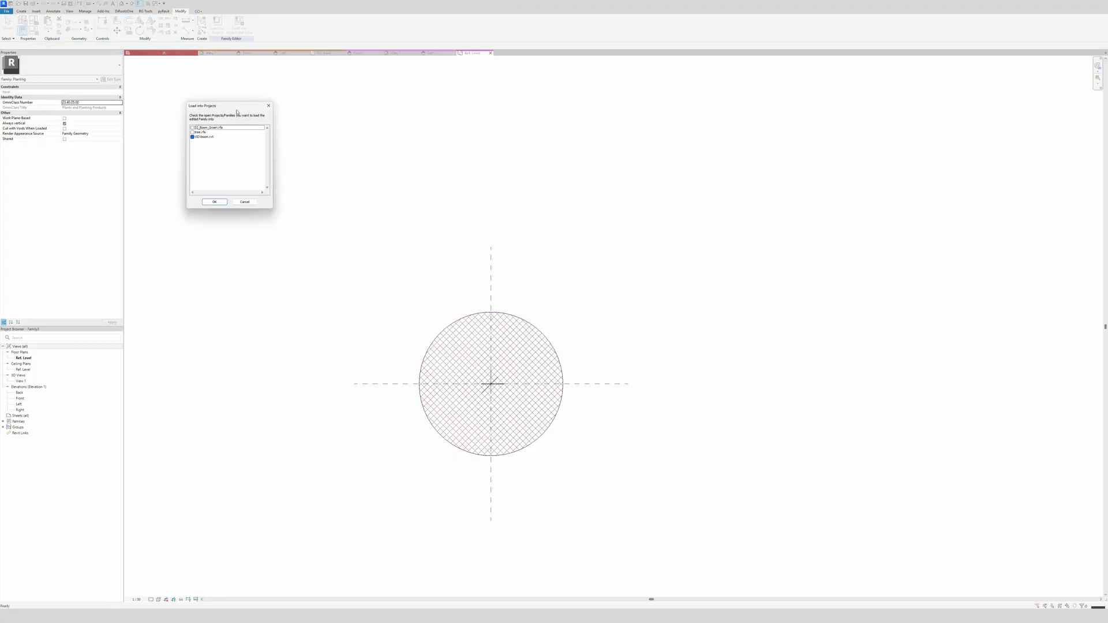
left_click(214, 201)
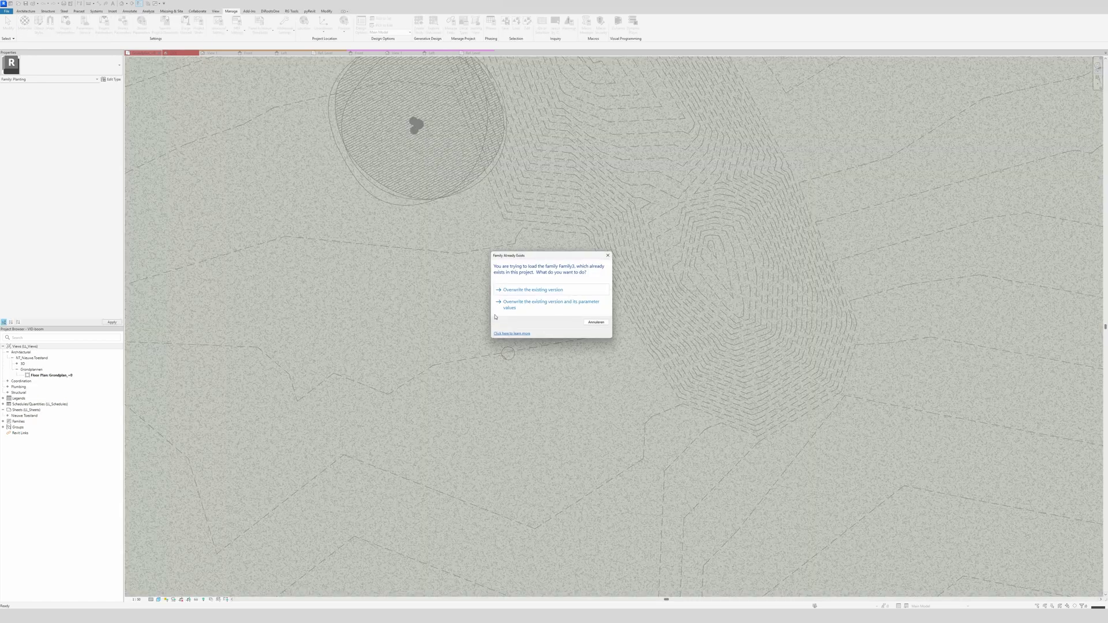
left_click(515, 304)
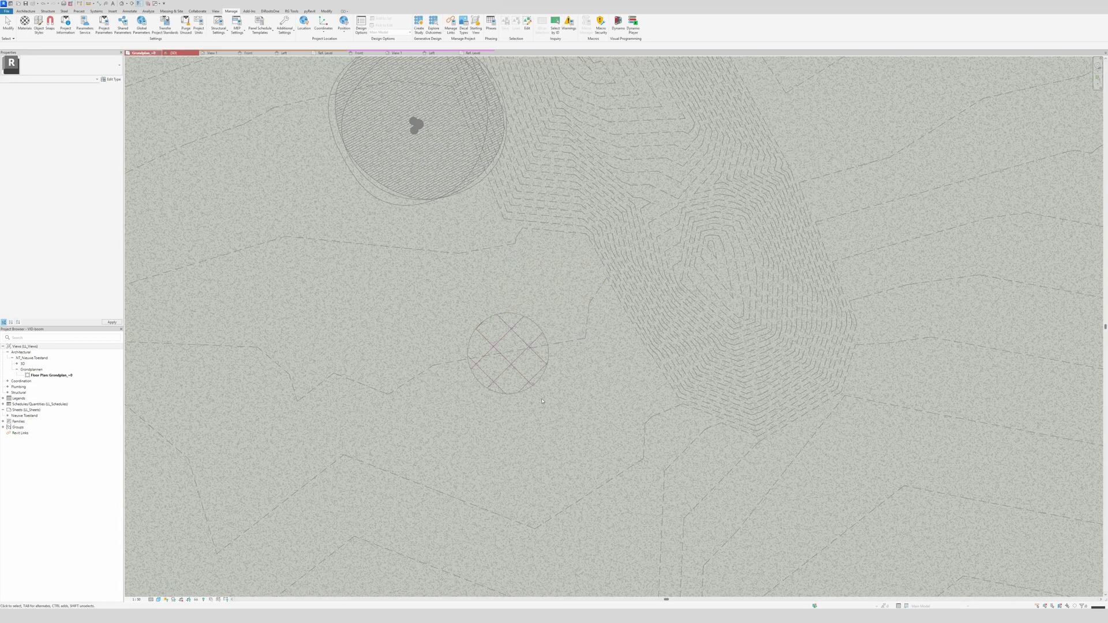
Step: Return to the family's Ref. Level plan and select the hatched circle
scroll(542, 401, "down", 3)
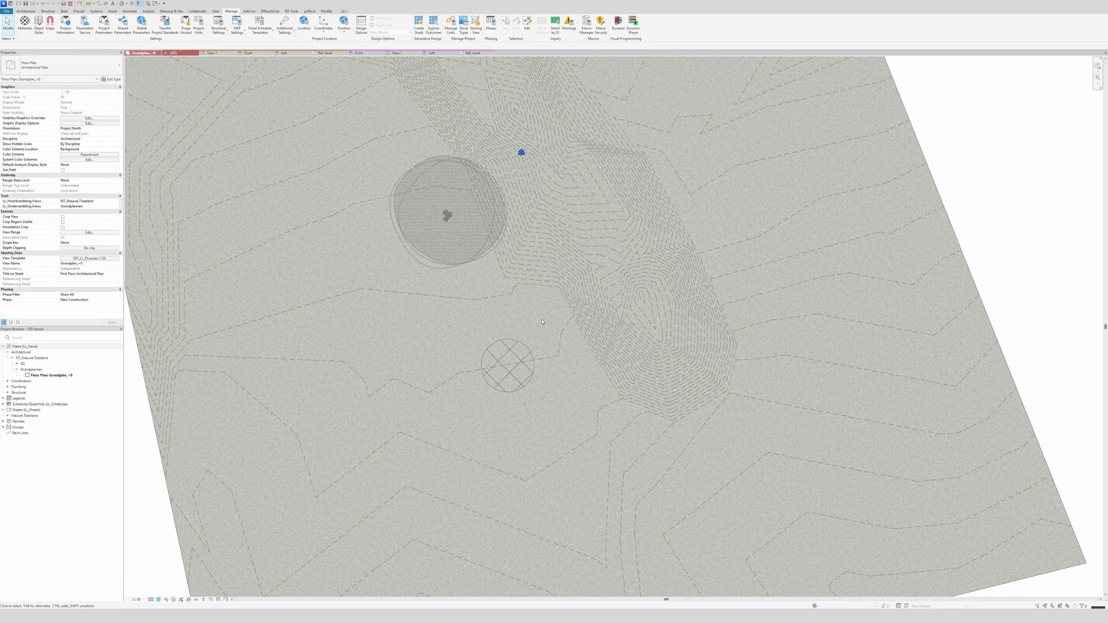
left_click(474, 53)
left_click(517, 323)
Step: Edit the filled region's boundary to a 150 radius and finish editing
left_click(218, 11)
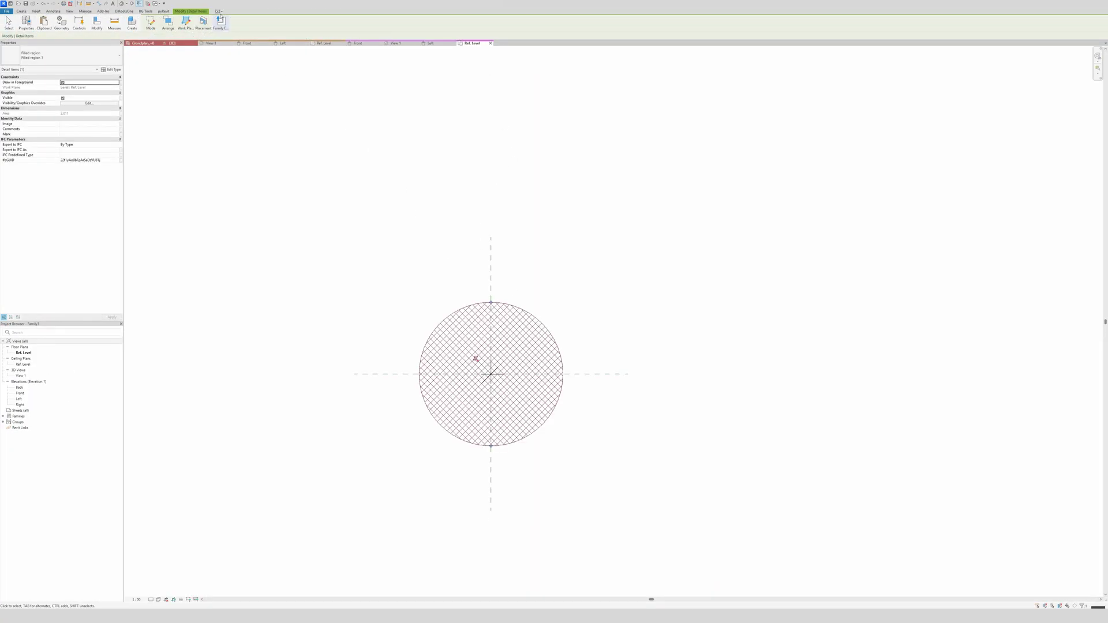
left_click(219, 12)
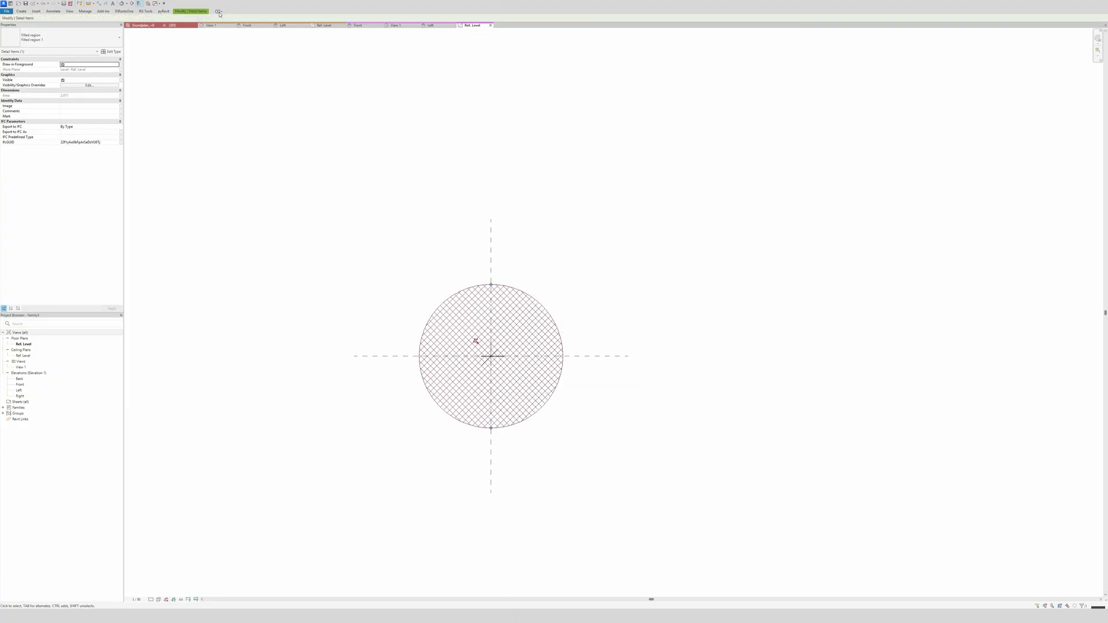
left_click(218, 12)
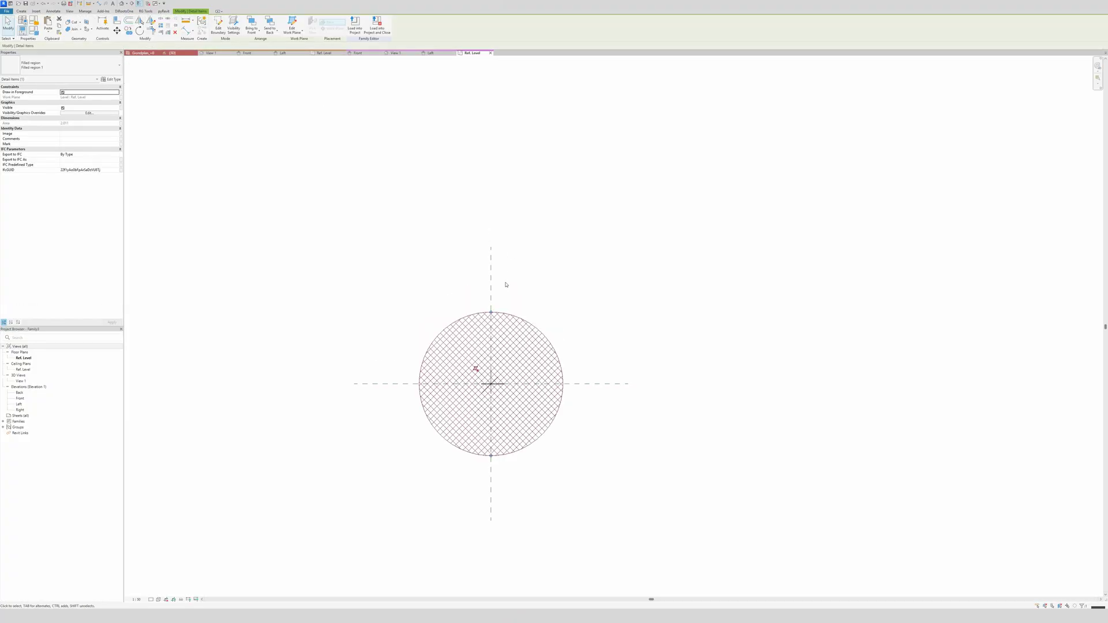
left_click(218, 26)
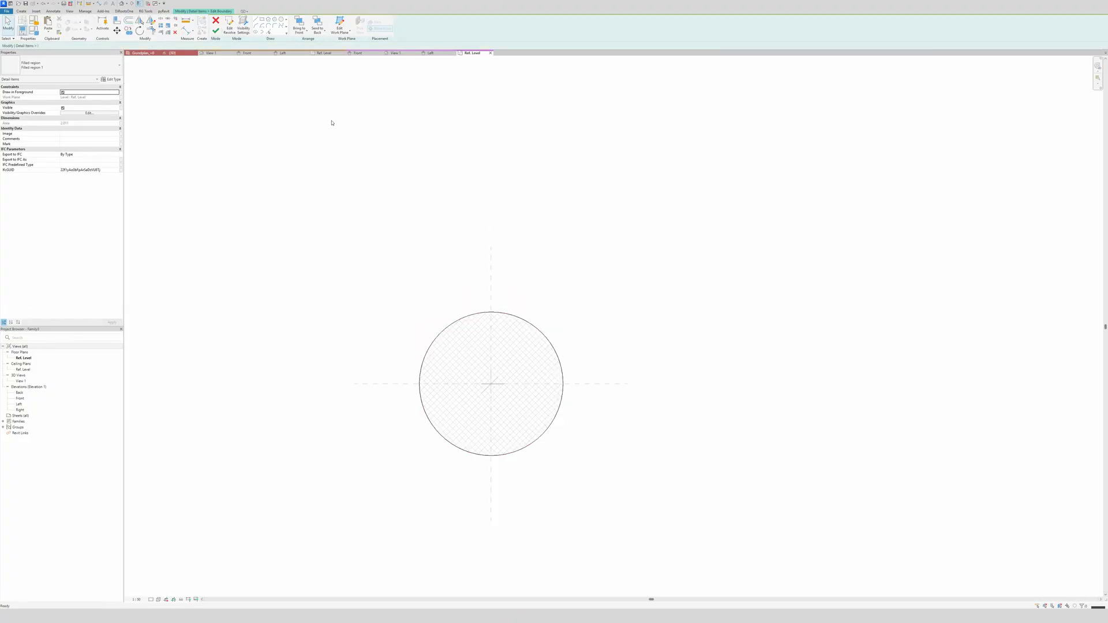
left_click(519, 313)
left_click(513, 354)
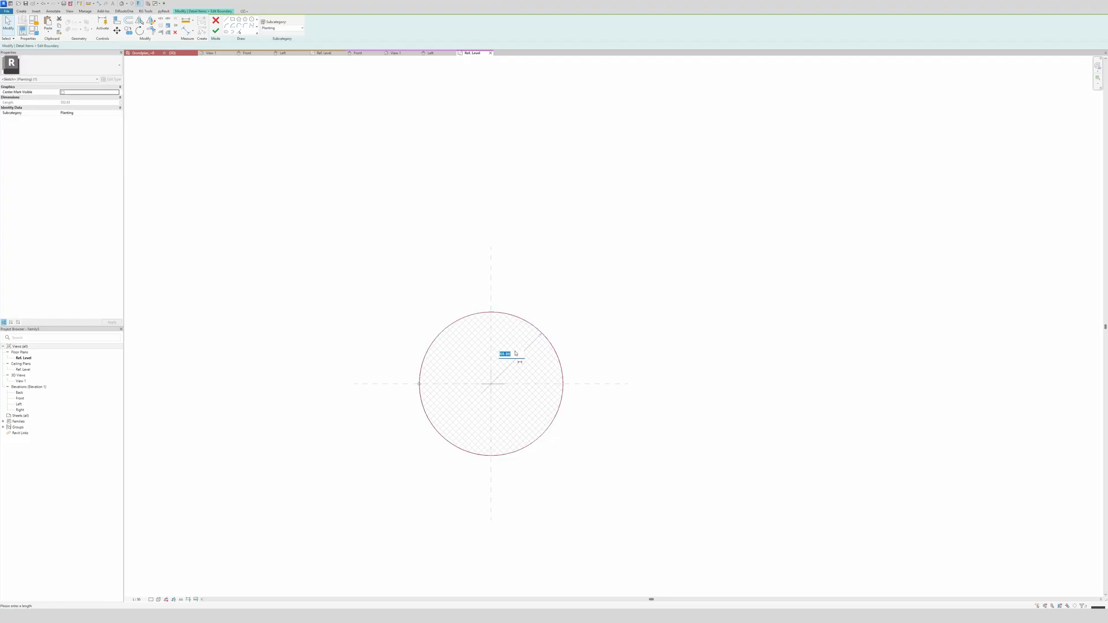
type("150")
key("Return")
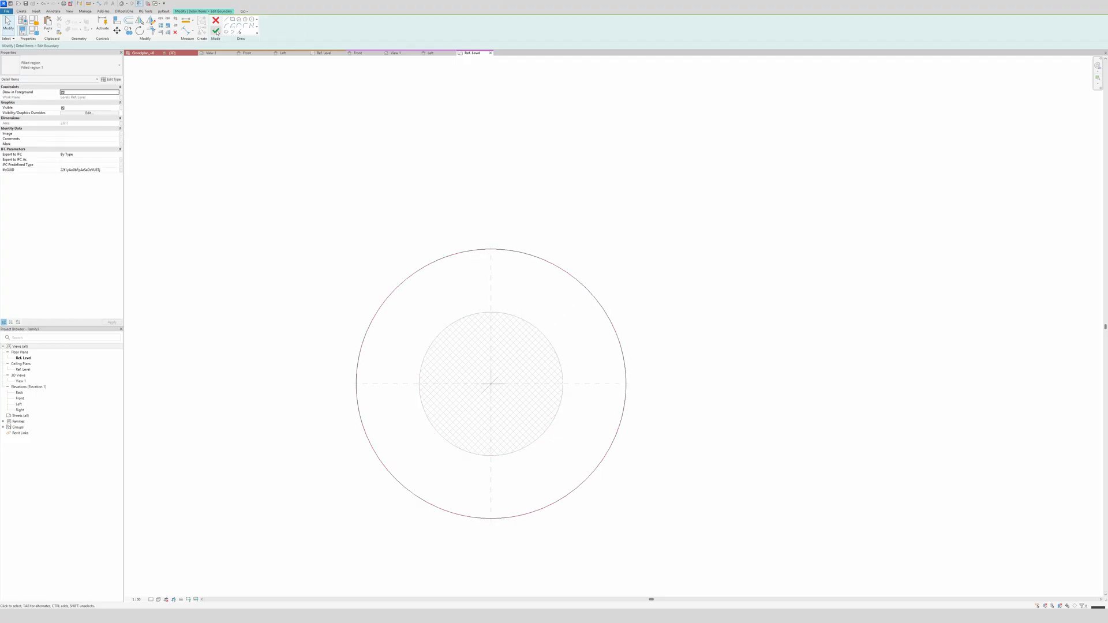
left_click(216, 32)
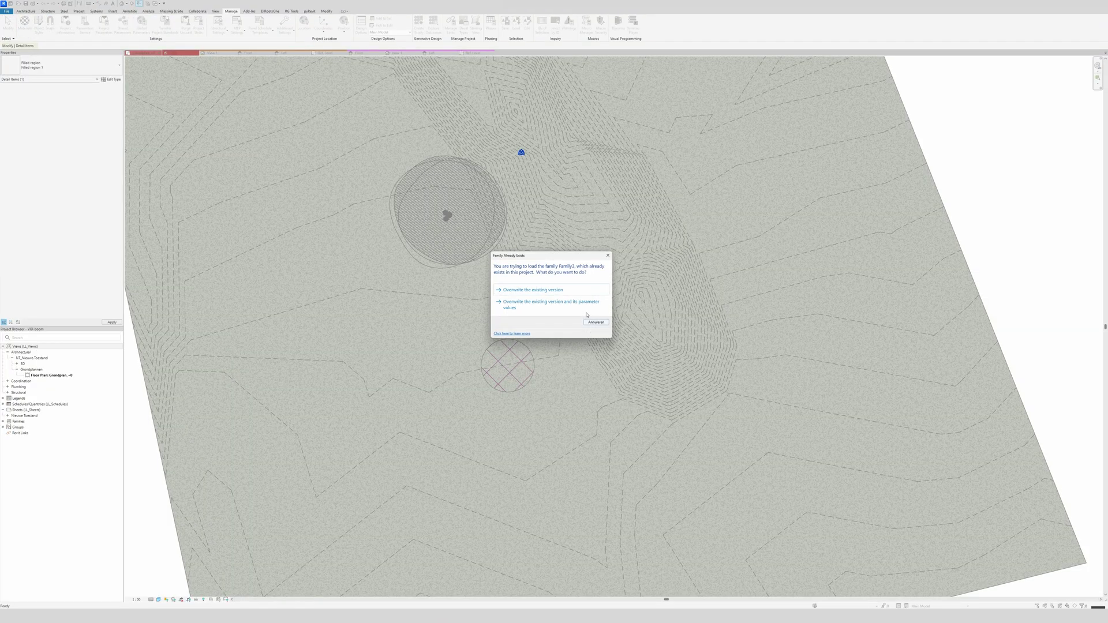
Step: Overwrite the existing family and its parameters, then view the larger hatched circle on site
left_click(586, 313)
scroll(525, 365, "down", 3)
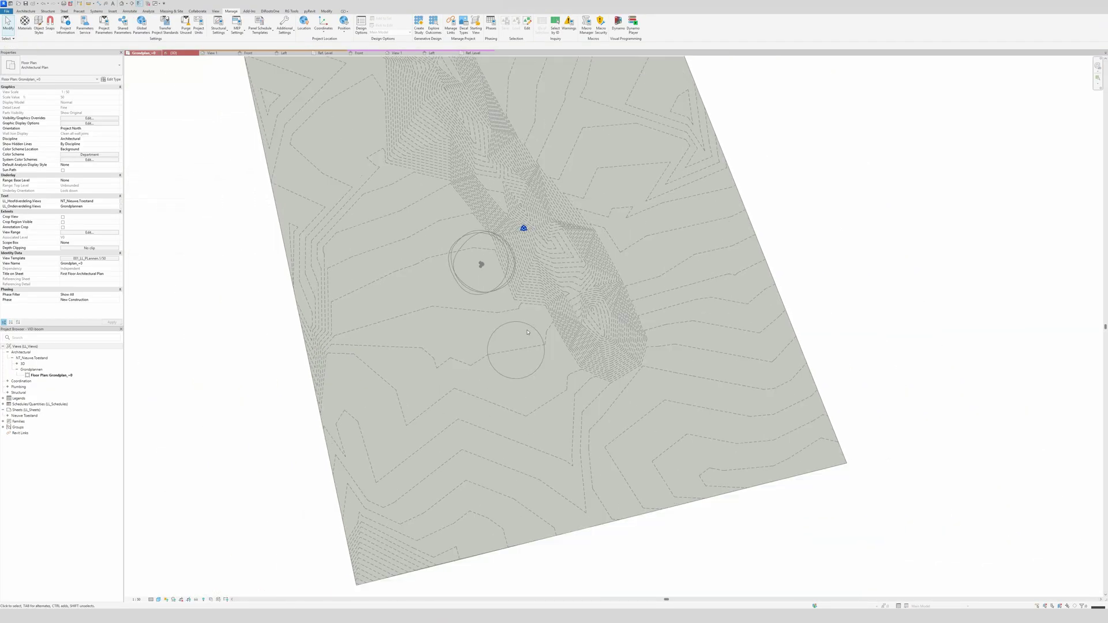
middle_click_drag(526, 364, 573, 379)
scroll(612, 360, "up", 2)
scroll(527, 389, "up", 2)
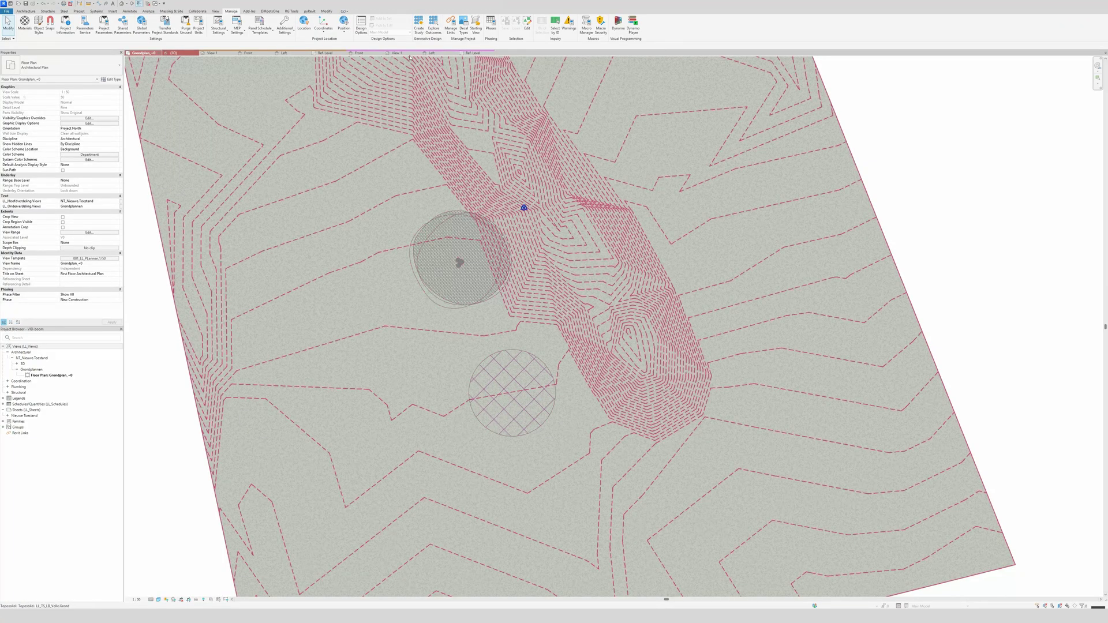
Step: In the 3D site view, check the left tree's leaf material
key("ctrl+Tab")
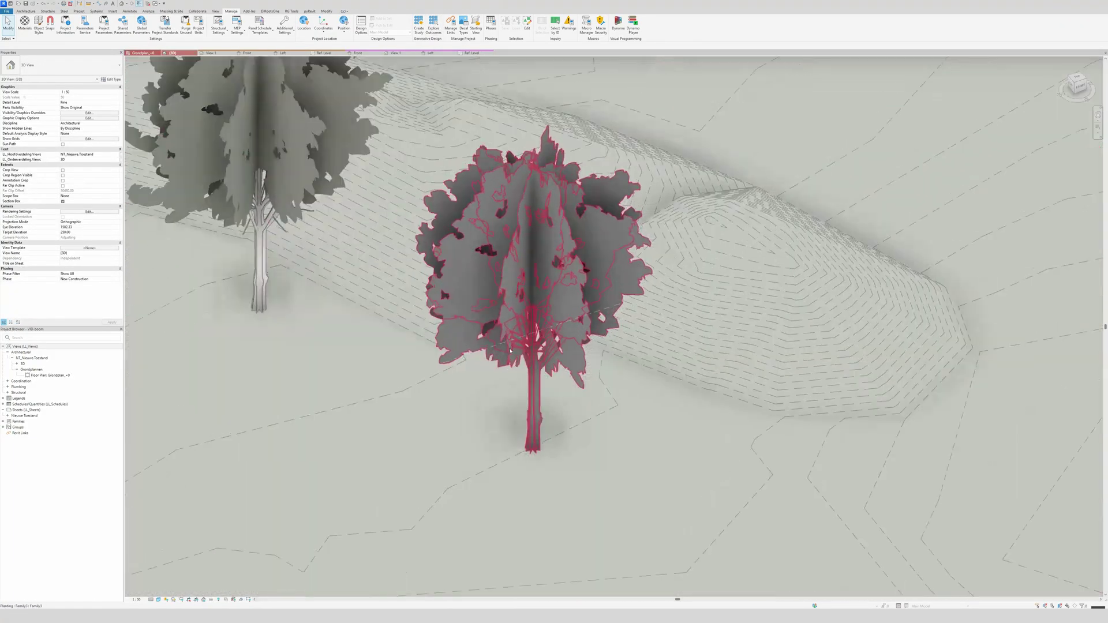
middle_click_drag(514, 355, 597, 310, "shift")
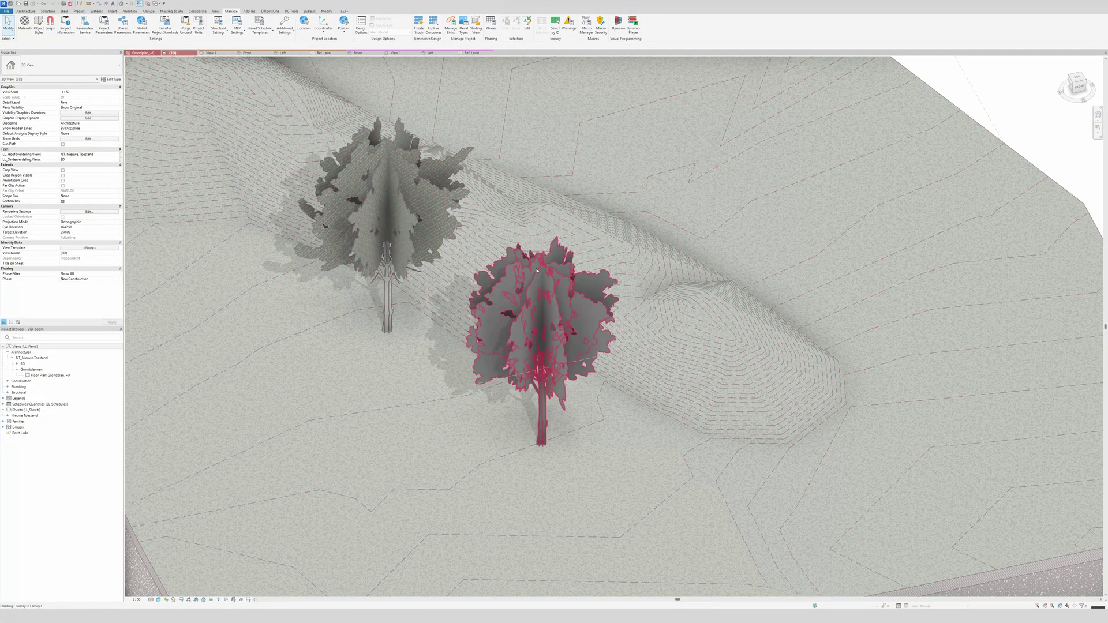
double_click(231, 134)
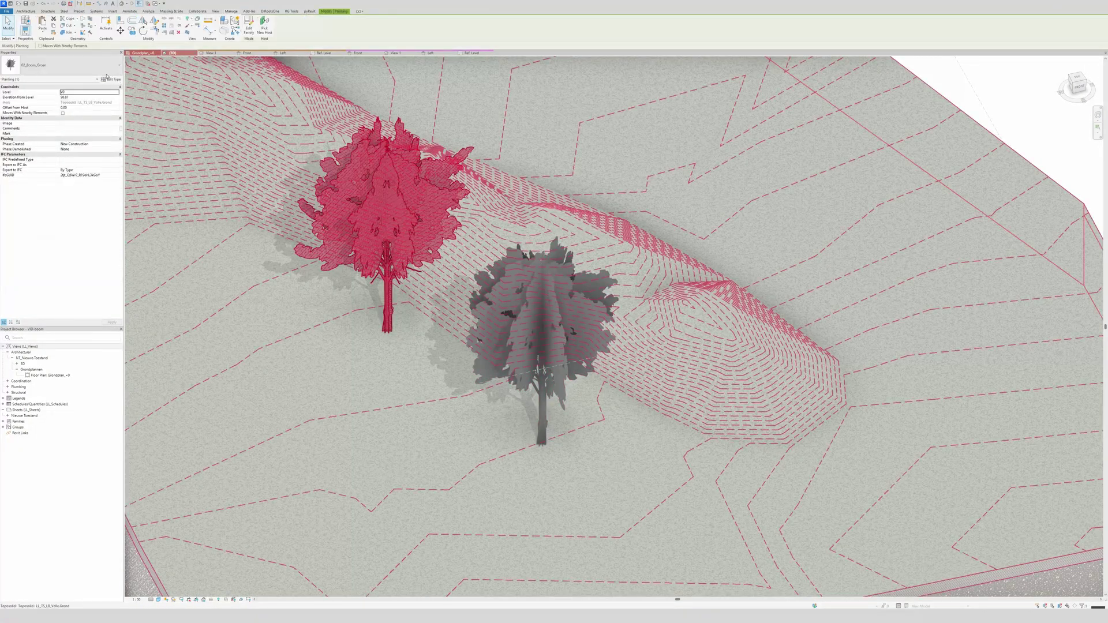
left_click(286, 127)
key("ctrl+c")
left_click(381, 58)
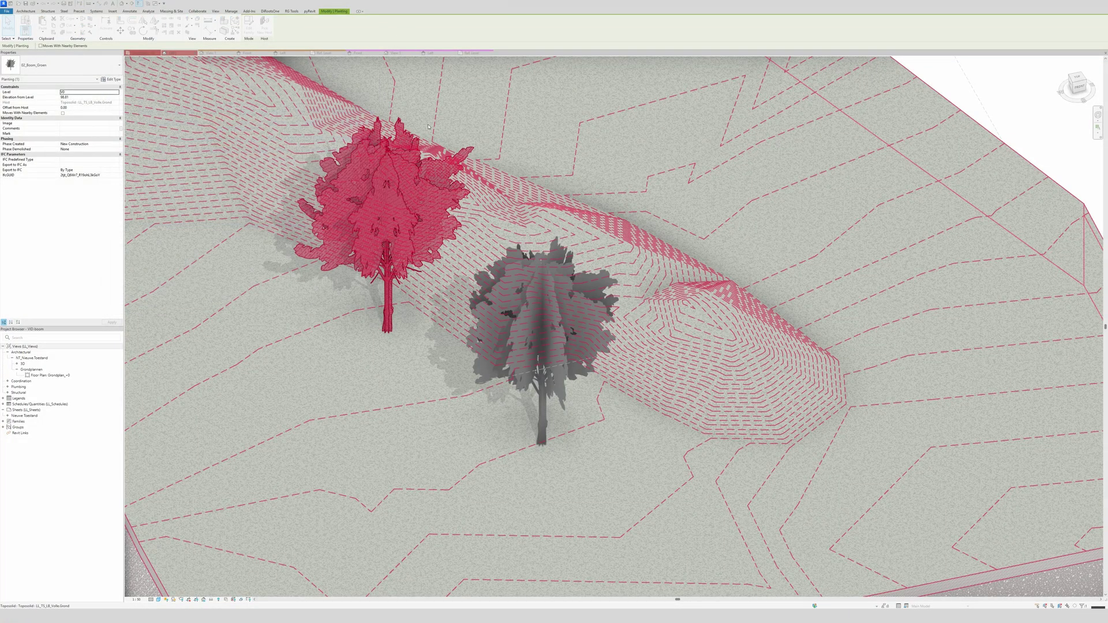
Step: Set the right tree's leaf material to Bladeren_Materiaal_Gestreept
left_click(540, 334)
left_click(111, 79)
left_click(253, 127)
key("ctrl+v")
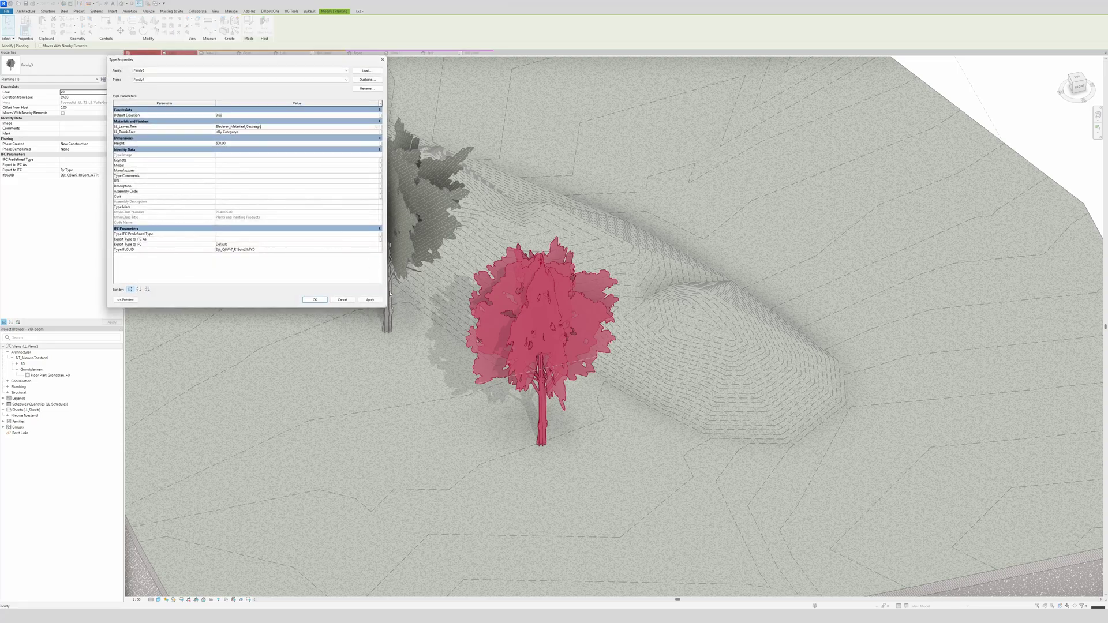
left_click(315, 300)
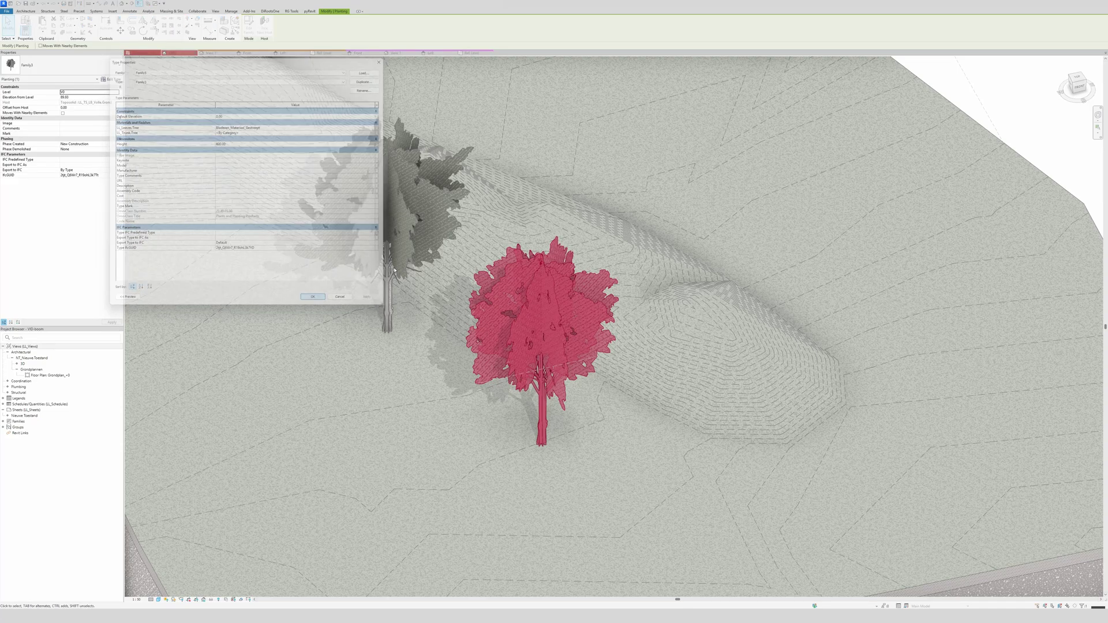
key("Escape")
Step: Check the left tree's trunk material value
left_click(424, 185)
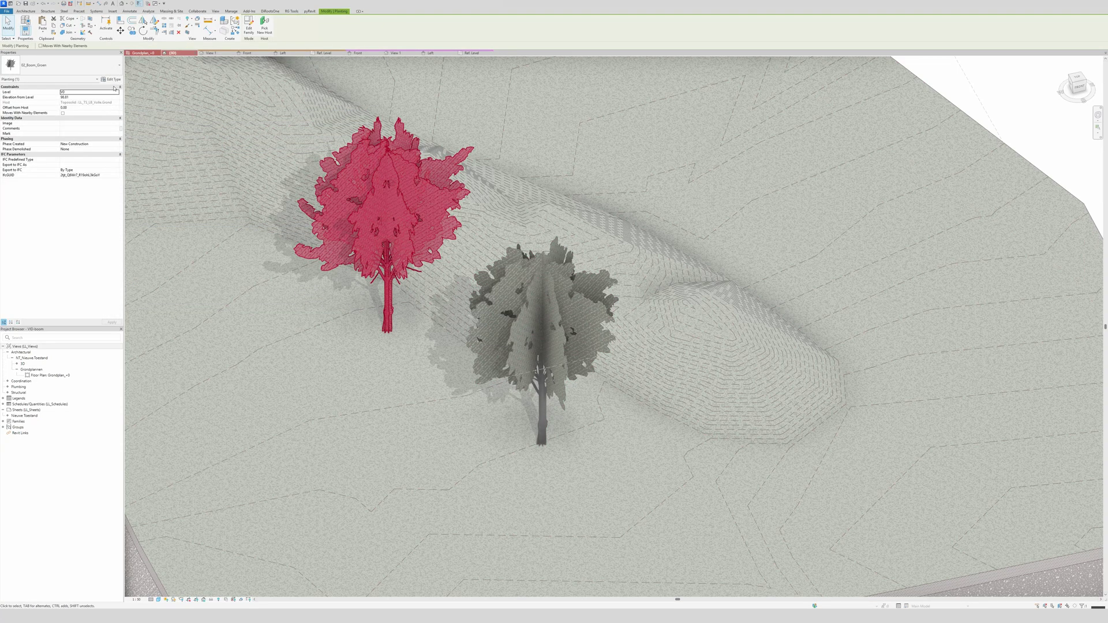
left_click(112, 80)
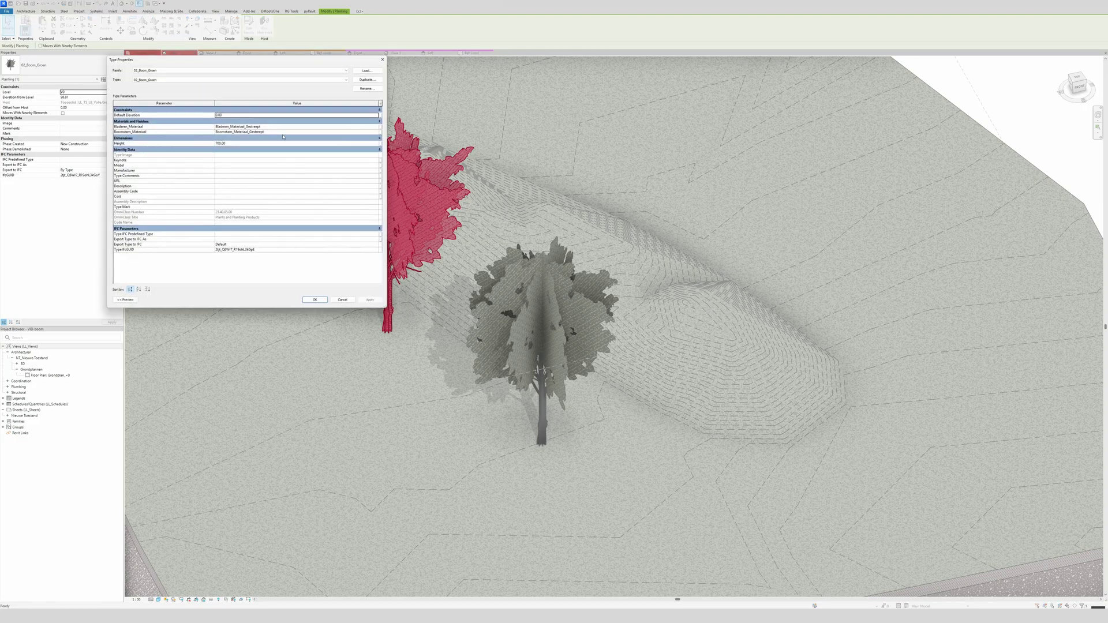
left_click(283, 134)
key("ctrl+c")
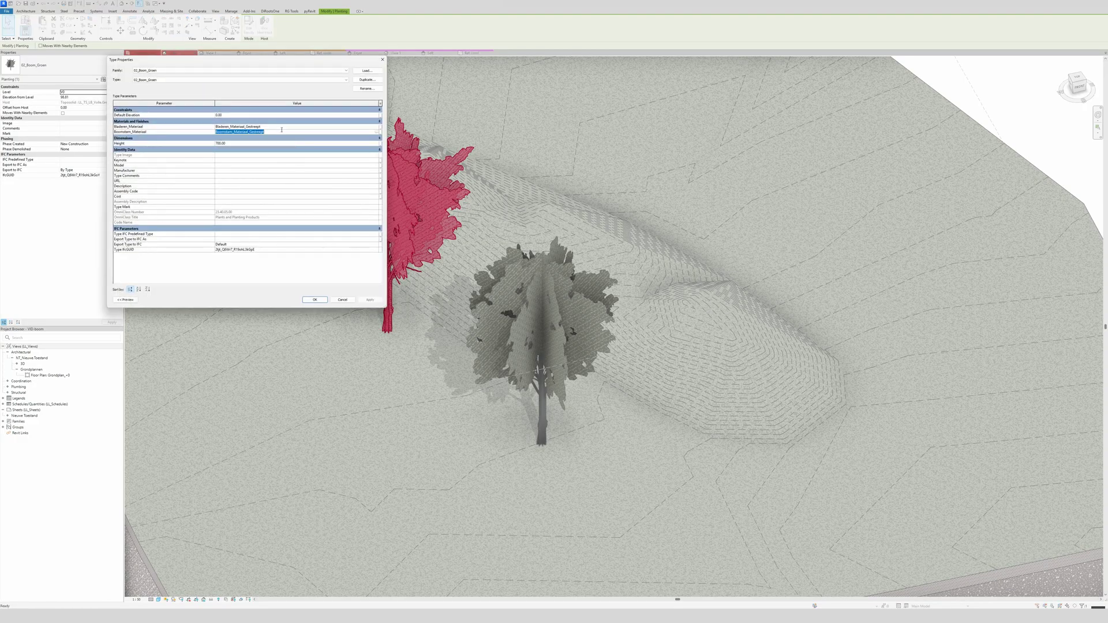
left_click(315, 299)
Step: Set the right tree's trunk material to Boomstam_Materiaal_Gestreept and apply
left_click(545, 324)
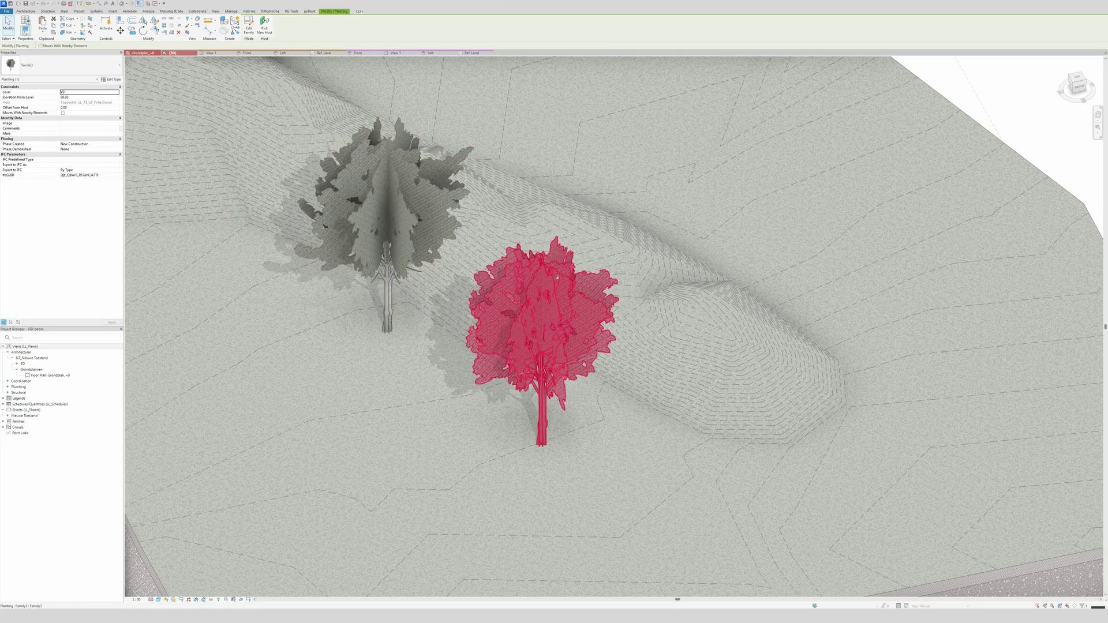
left_click(112, 79)
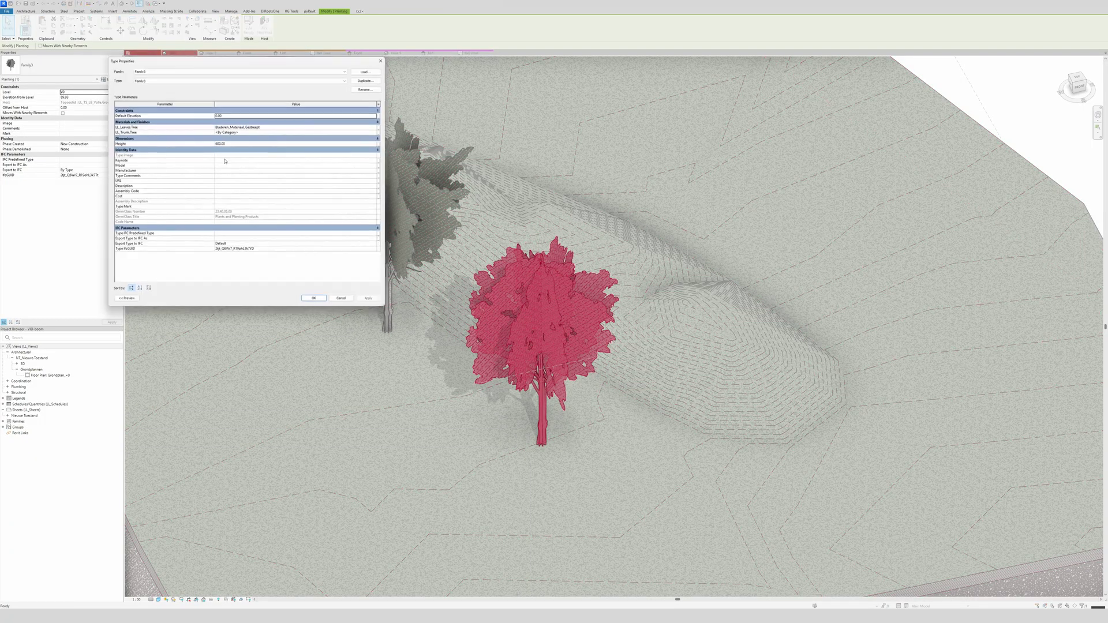
left_click(258, 132)
key("ctrl+v")
left_click(374, 299)
left_click(315, 299)
key("Escape")
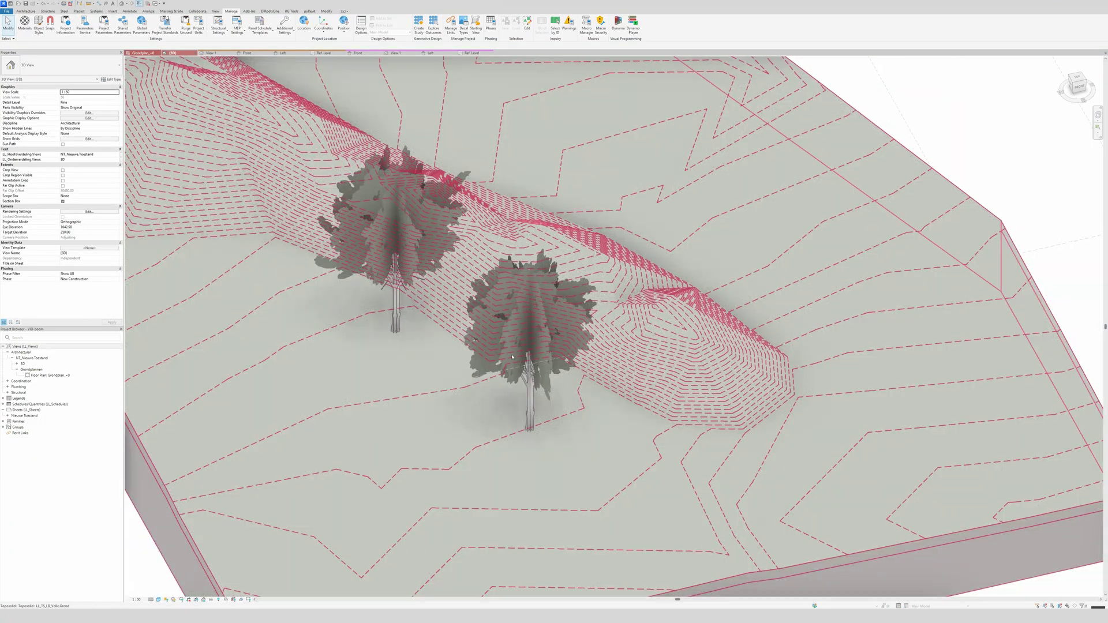
scroll(661, 455, "down", 3)
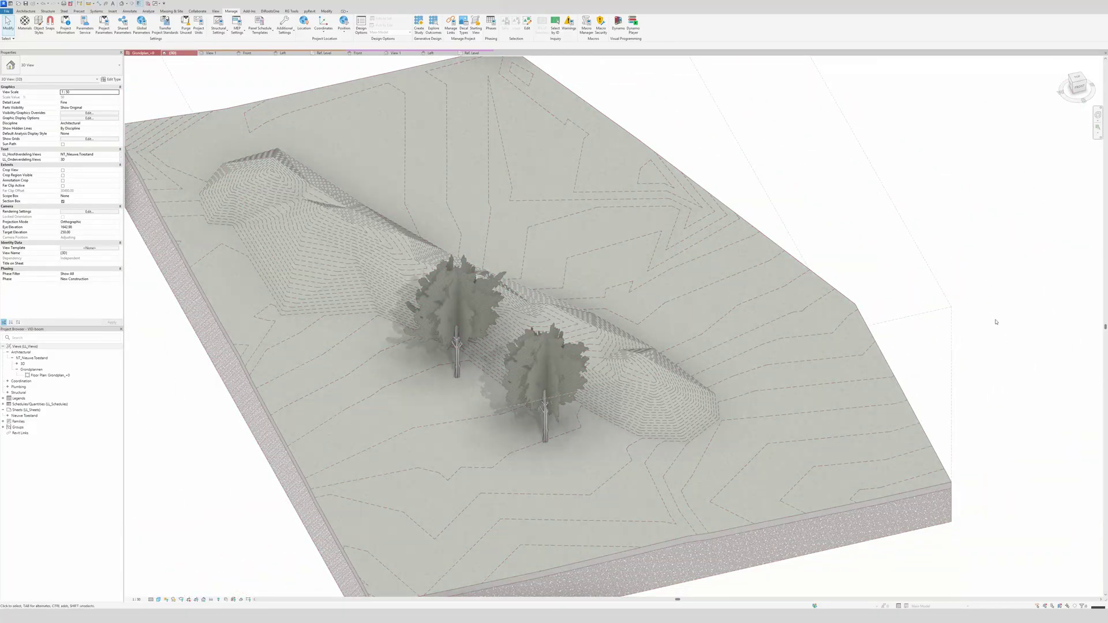
middle_click_drag(995, 322, 970, 473, "shift")
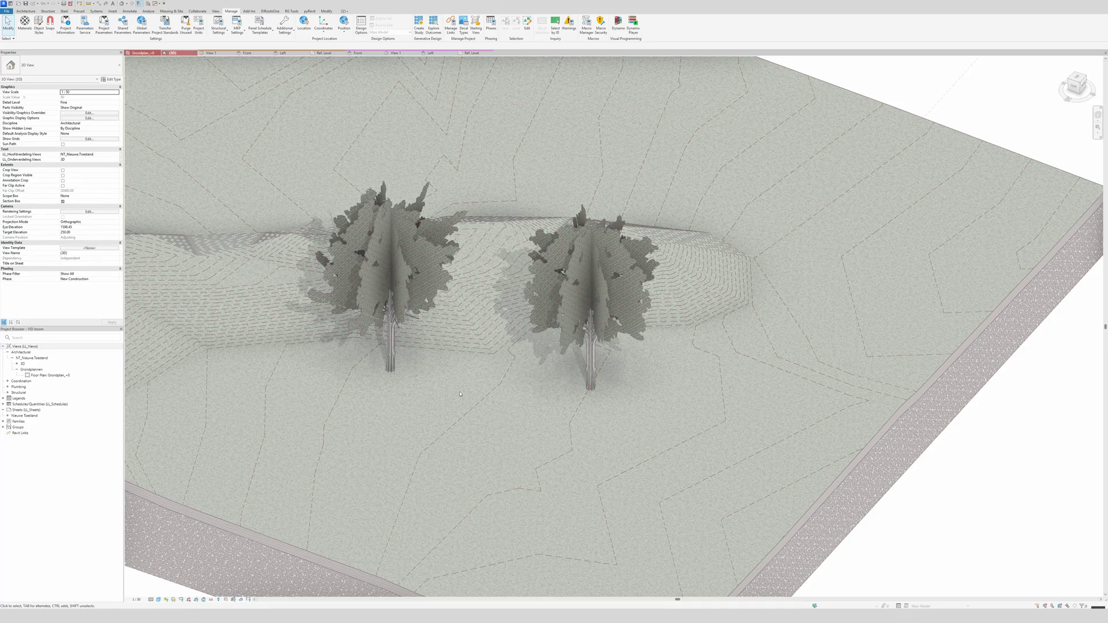
Step: Open Visibility/Graphic Overrides with VV and filter the categories by 'plant'
key("v")
key("v")
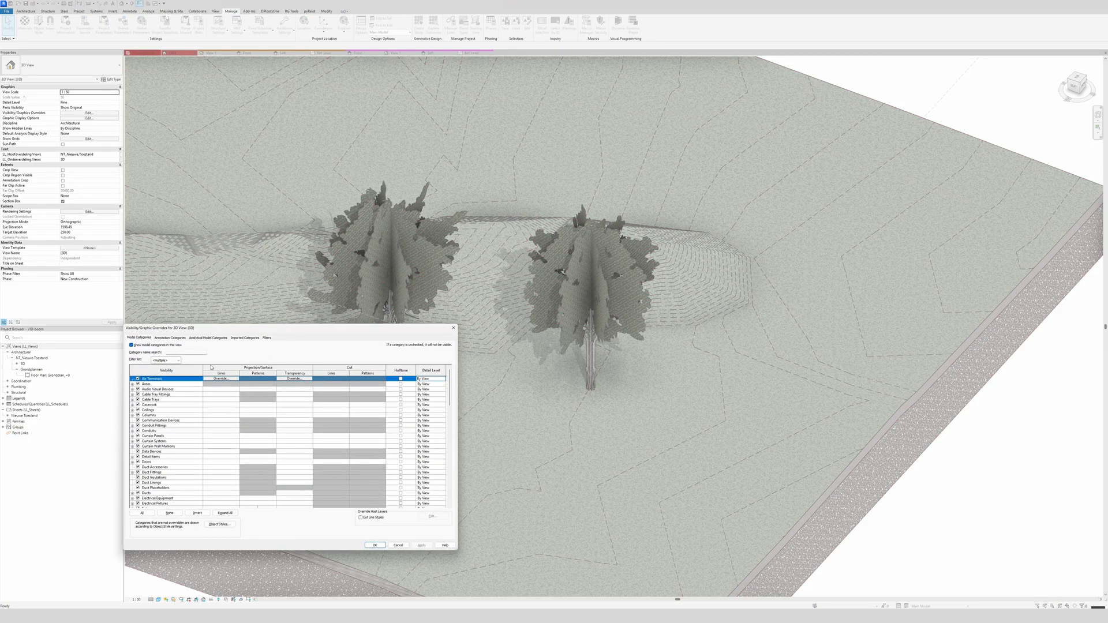
left_click(181, 352)
type("plant")
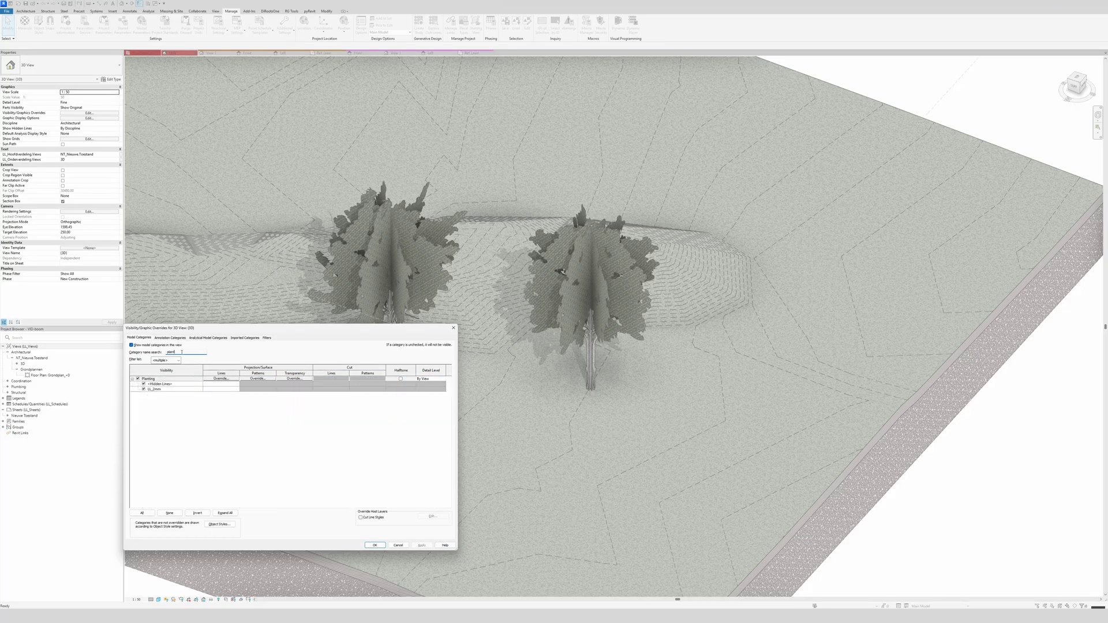